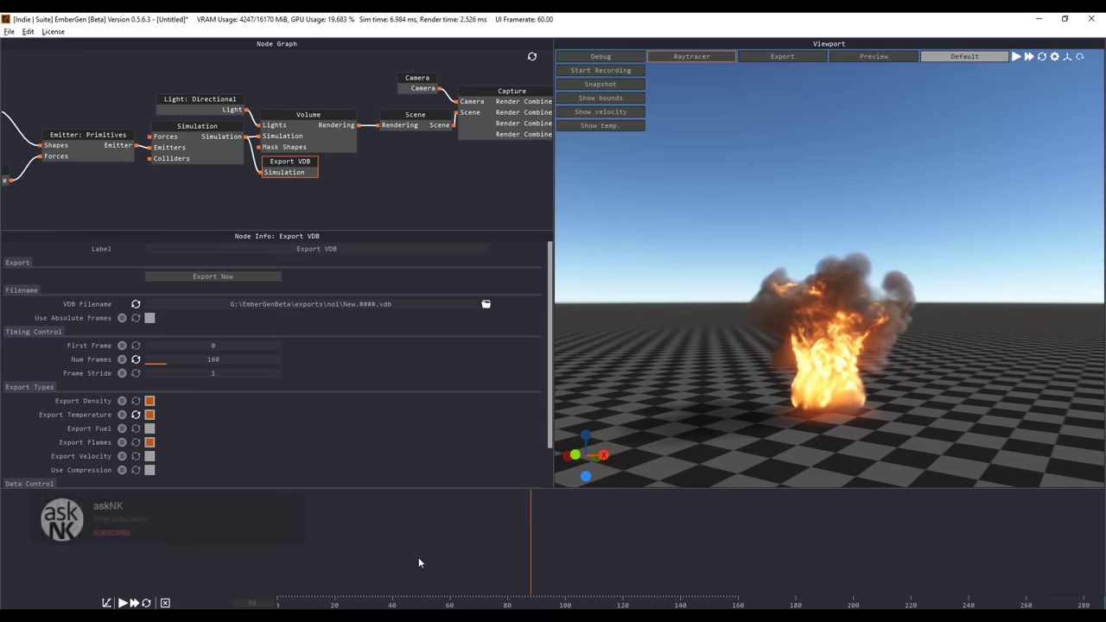
Restart the explosion simulation from frame 0 and play it back.
click(146, 603)
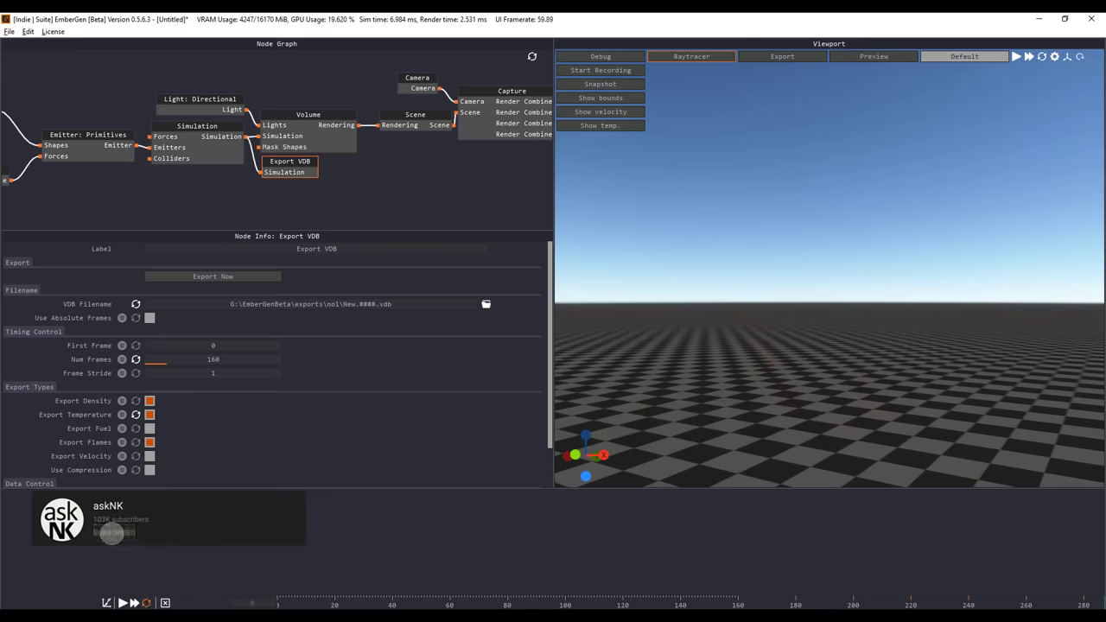
click(123, 603)
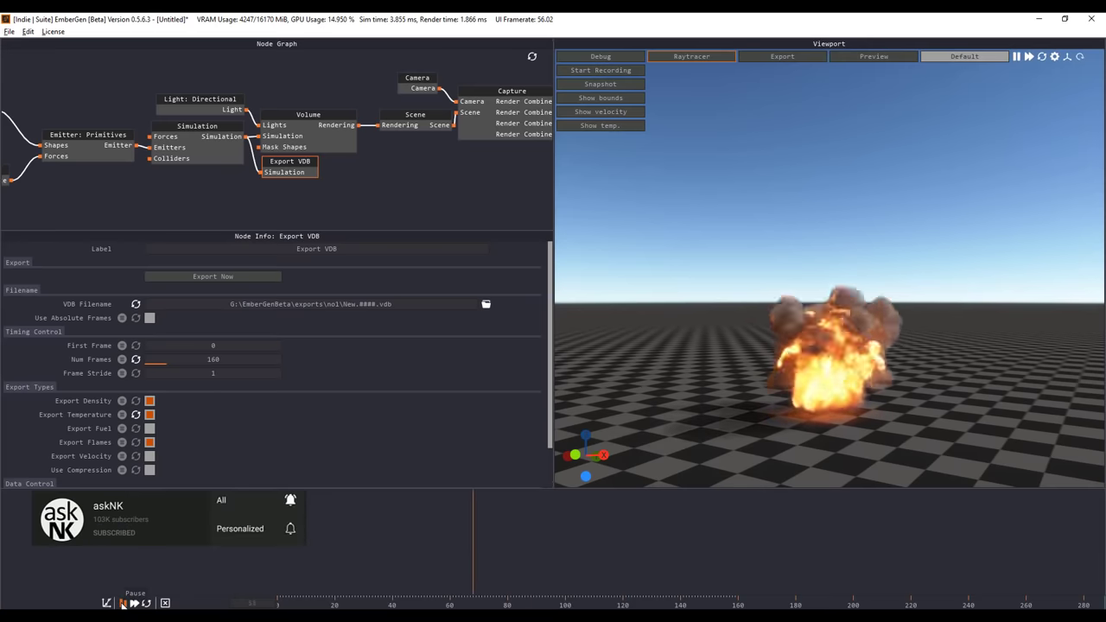
click(124, 603)
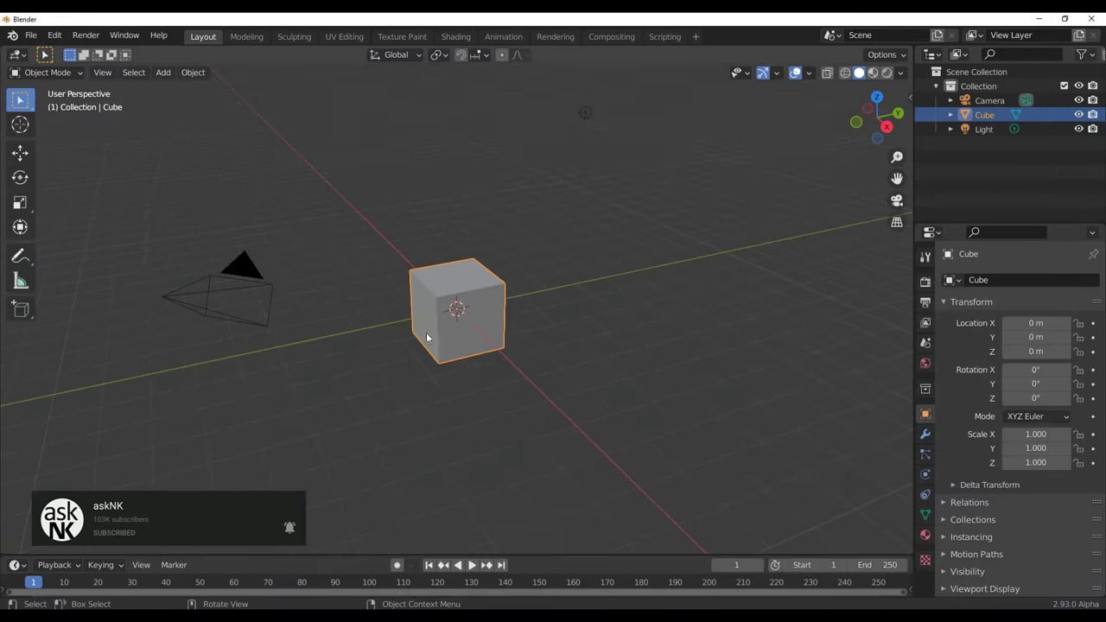
In Blender, delete the default cube and open the recent file Volume Test.blend.
key(Delete)
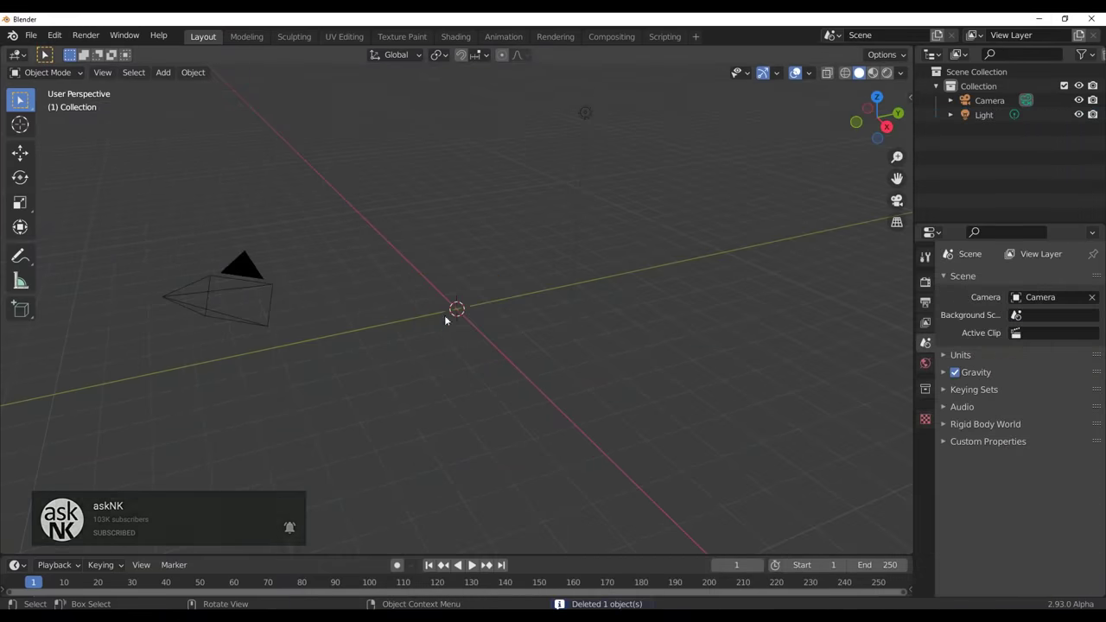
click(30, 35)
mouse_move(139, 81)
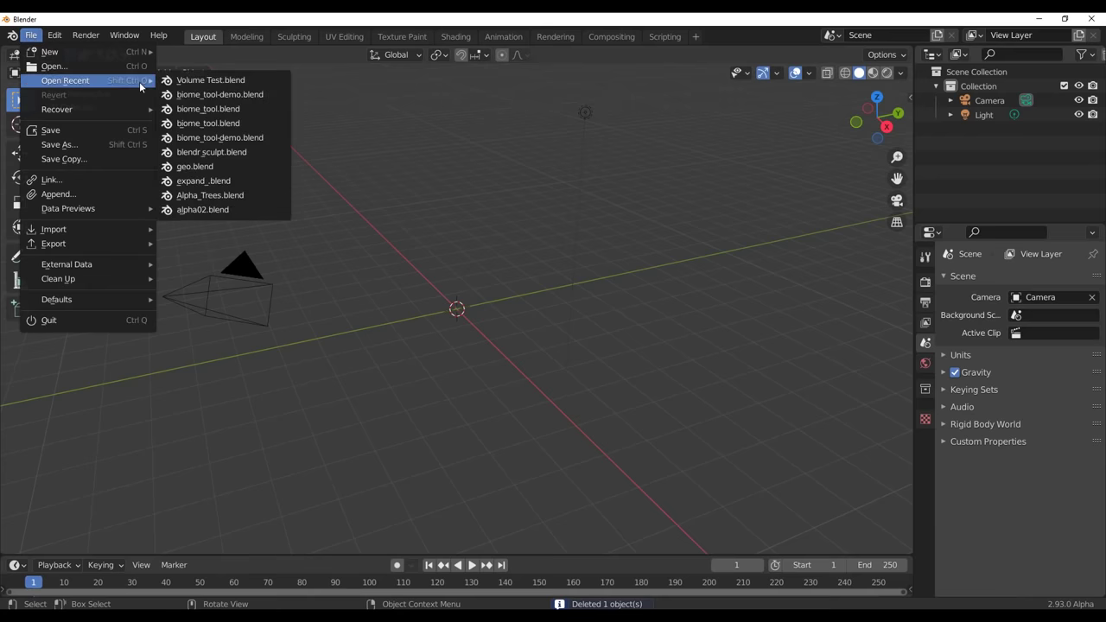
click(177, 82)
click(566, 343)
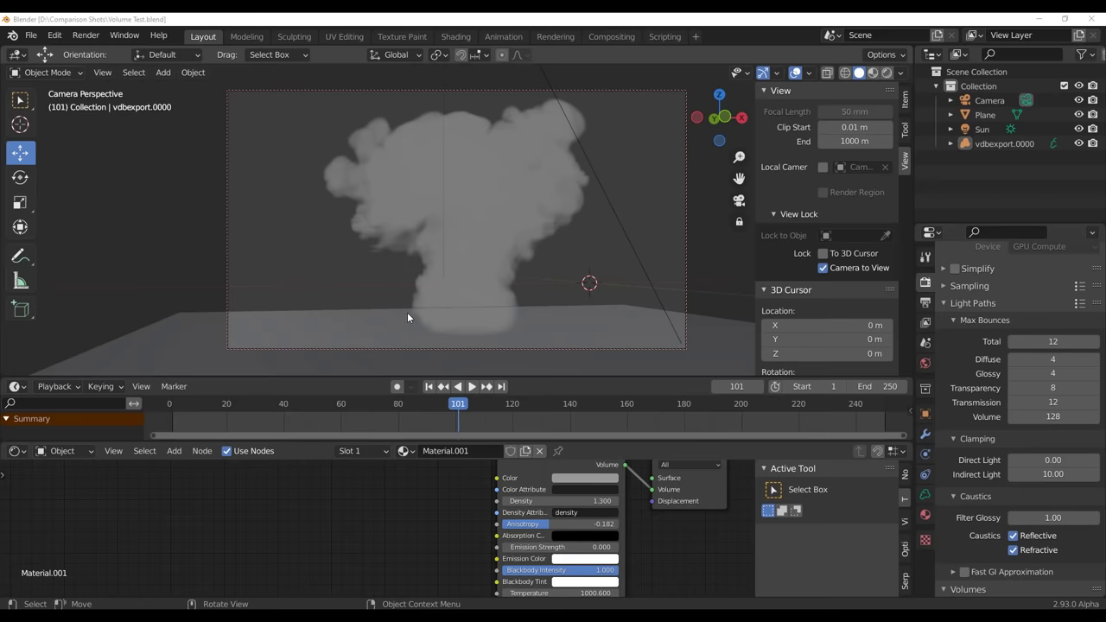
Show the viewport in rendered shading and switch the scene's render engine to Eevee.
click(885, 73)
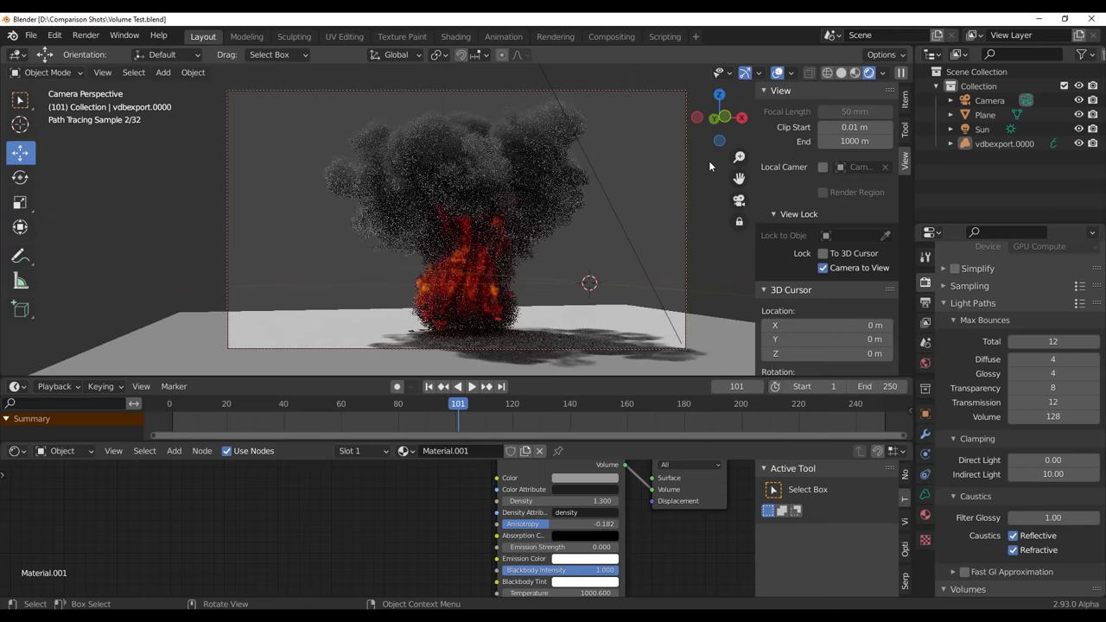
click(925, 257)
click(925, 281)
scroll(985, 294, up, 2)
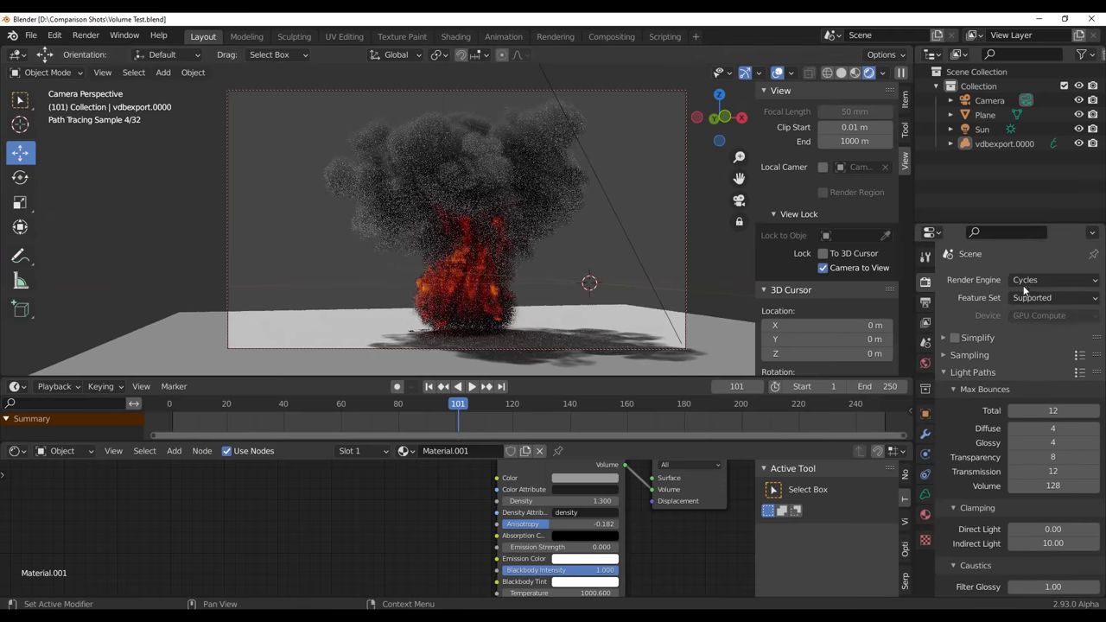
click(1028, 281)
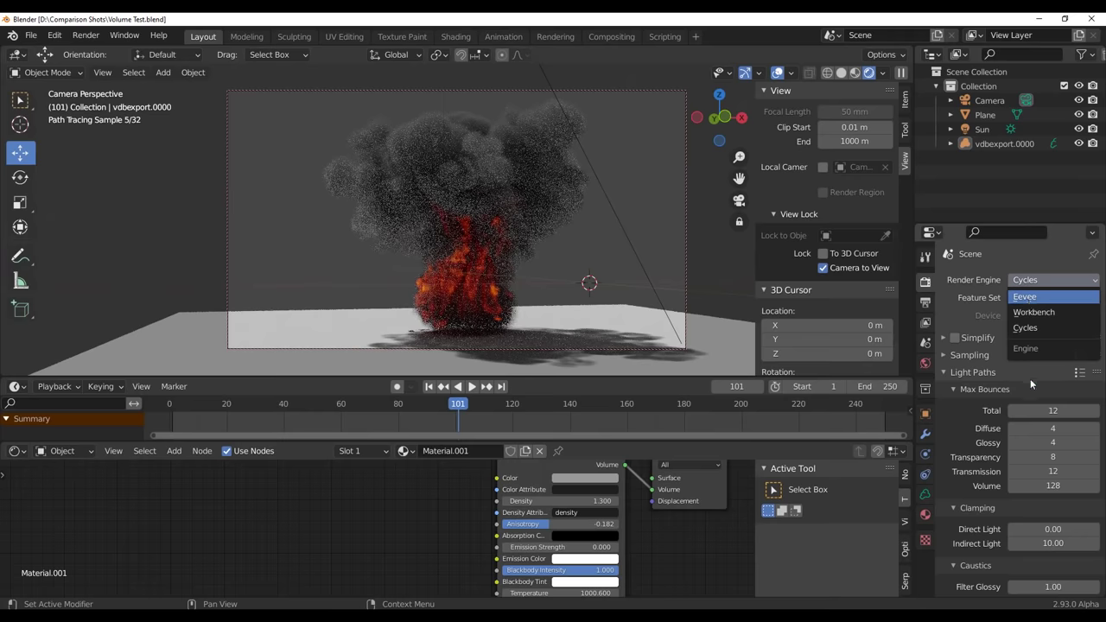
click(1025, 296)
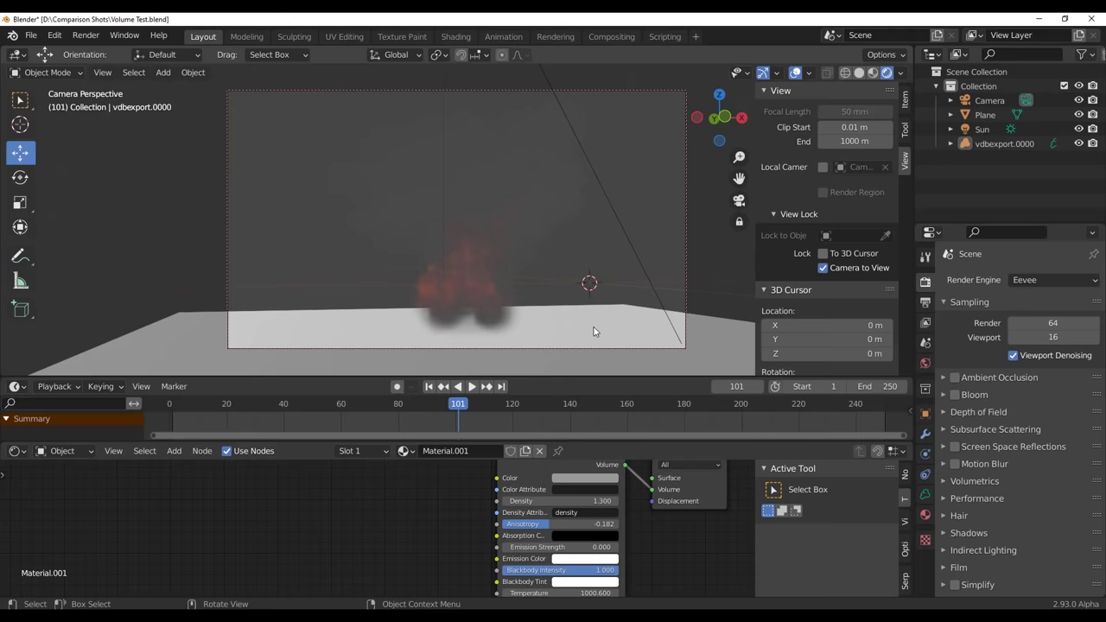
Enable Volumetric Shadows in the Eevee volumetrics settings and set the tile size to 2 px.
scroll(1036, 448, down, 2)
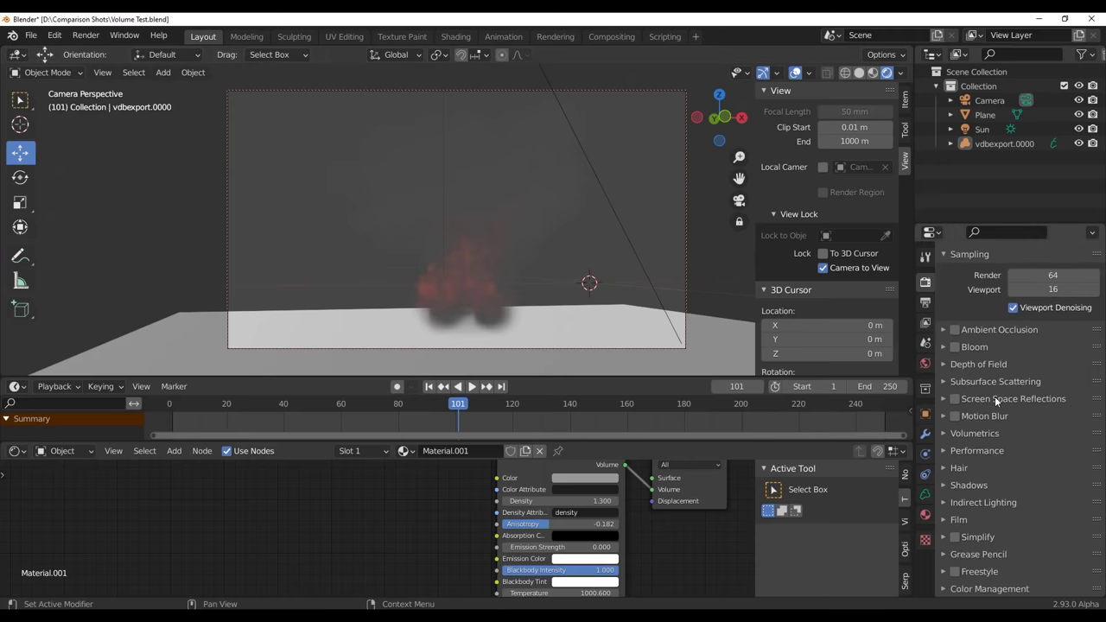
click(959, 434)
scroll(977, 463, down, 4)
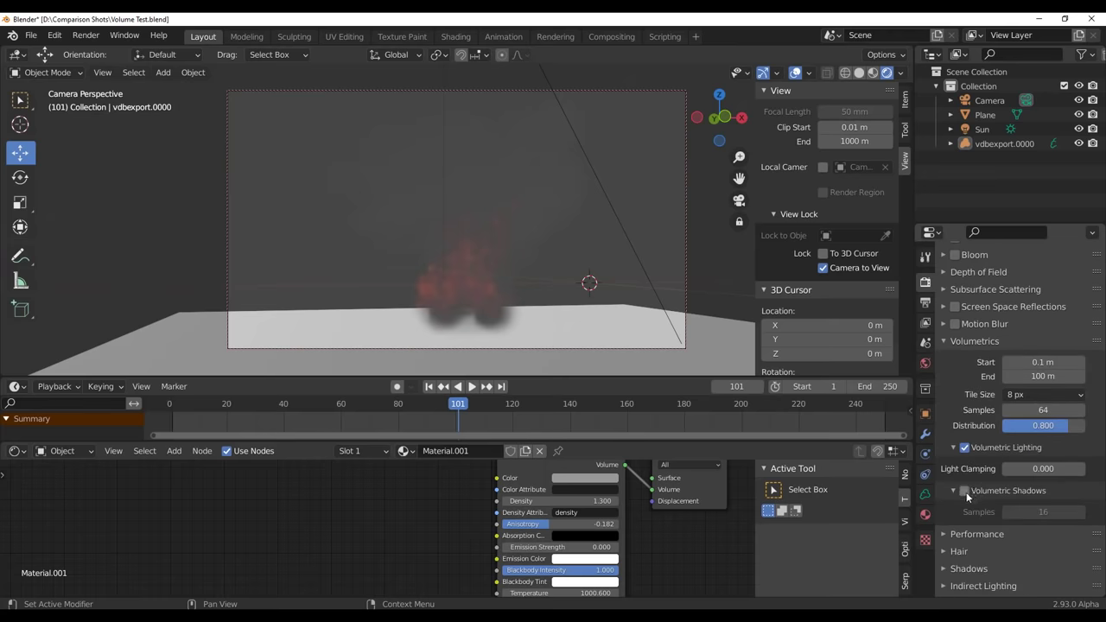
click(964, 491)
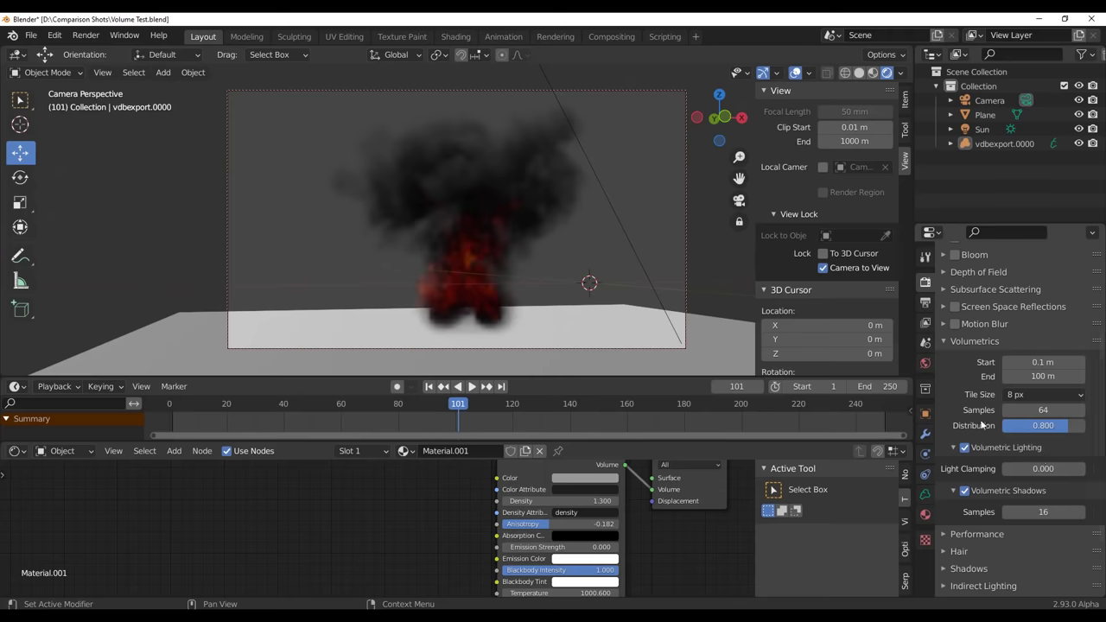
click(1041, 395)
click(1032, 413)
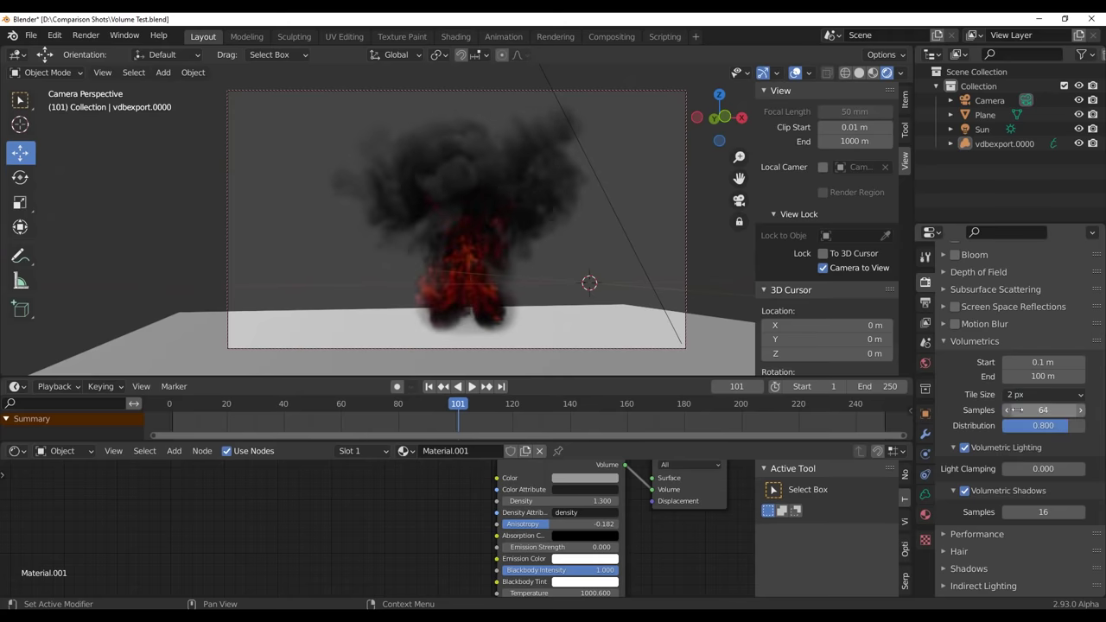
Set the Volumetric Shadows samples to 128 and the overall volumetrics samples to 256.
click(1043, 511)
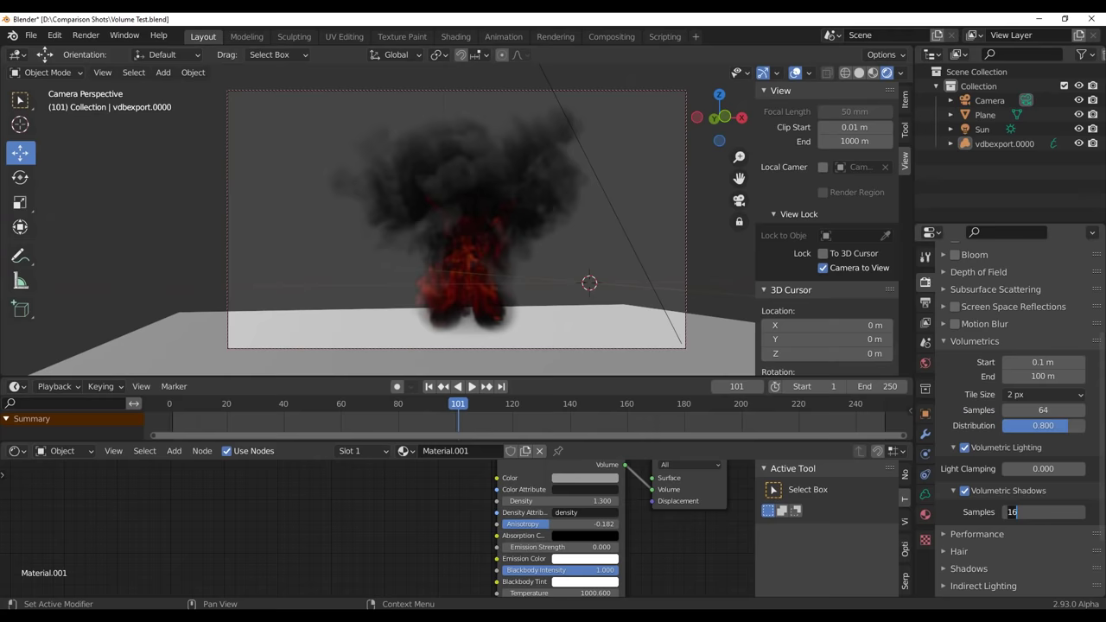
text(128)
key(Return)
click(1049, 409)
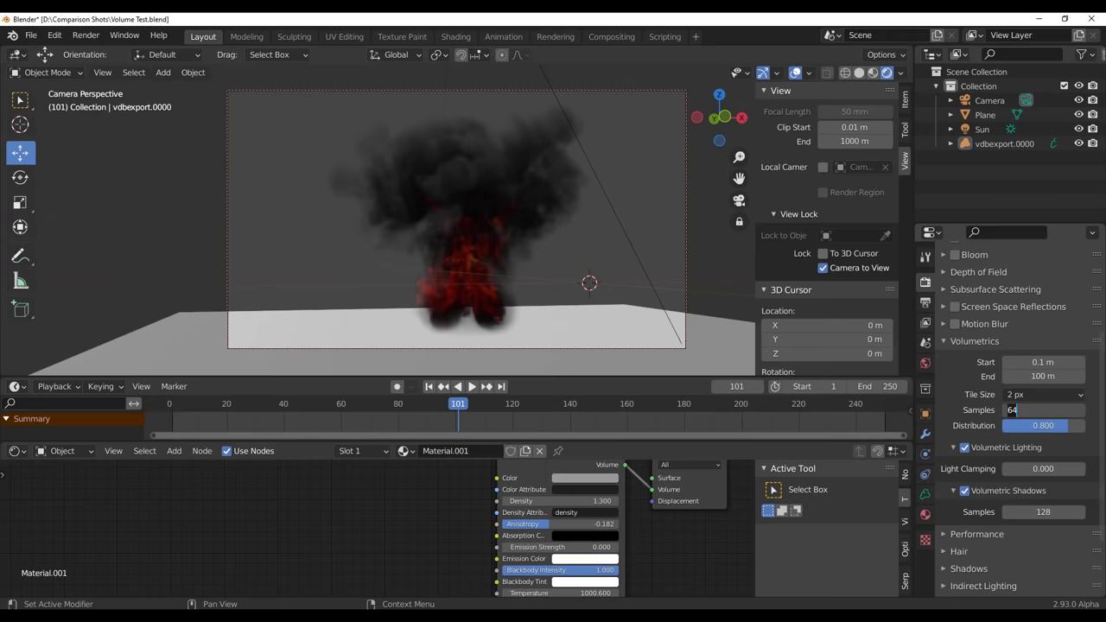
text(256)
key(Return)
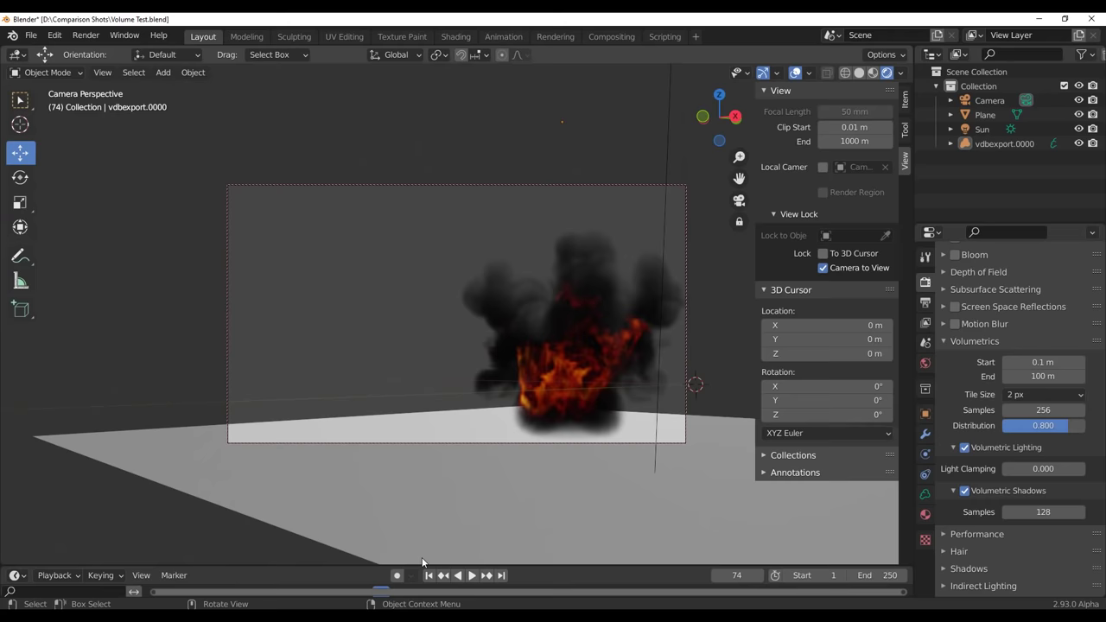
Select the camera, turn off its Camera to View lock and hide the viewport sidebar.
click(537, 334)
key(KP_0)
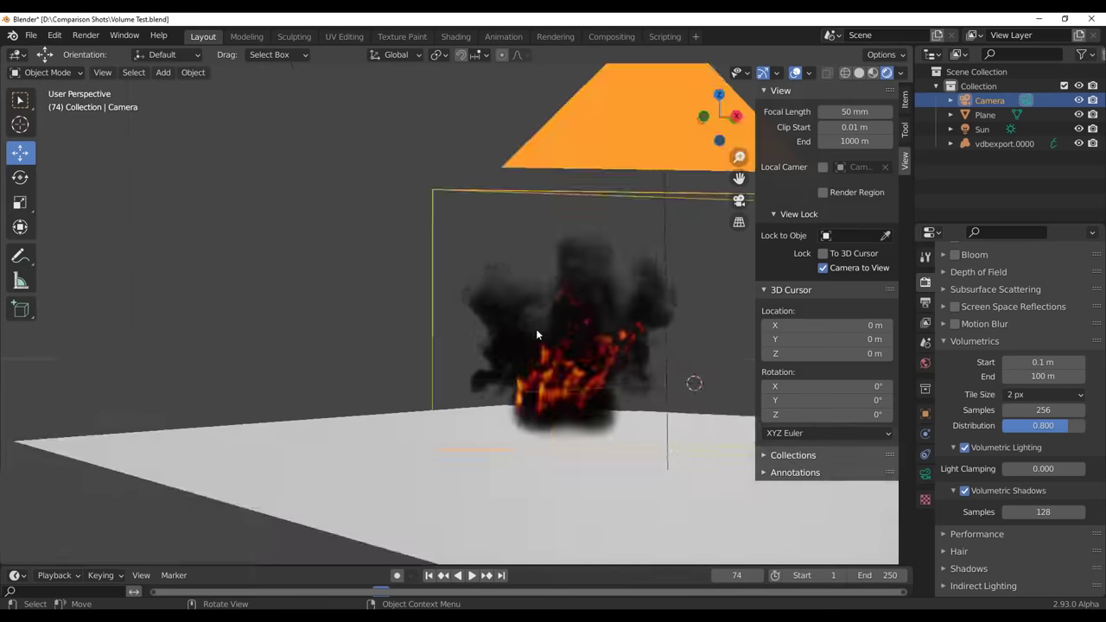
key(KP_0)
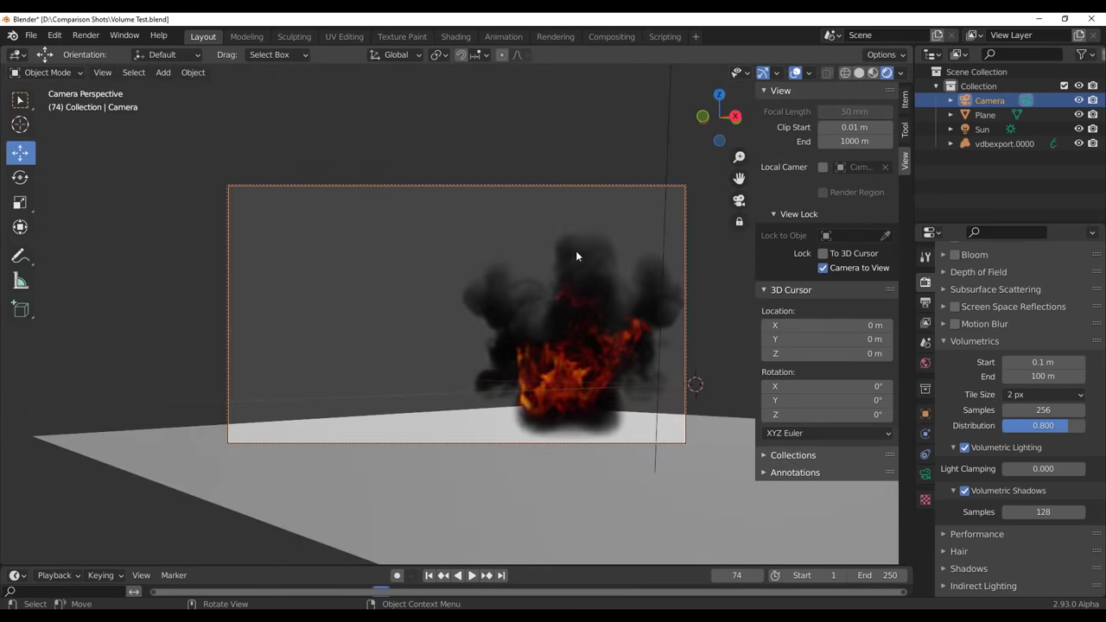
click(823, 268)
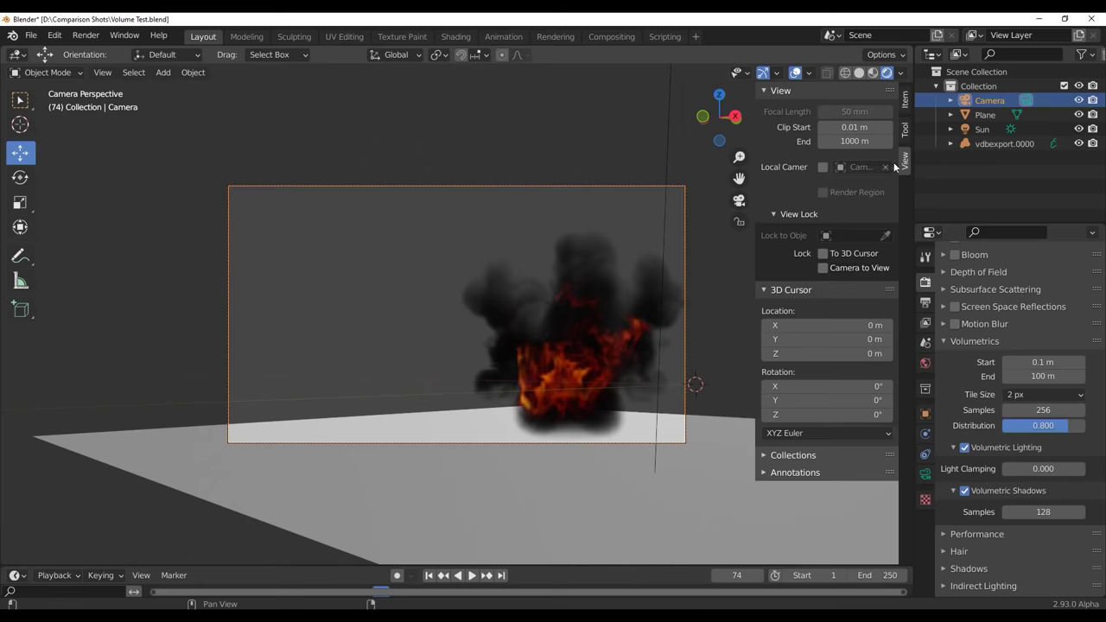
key(n)
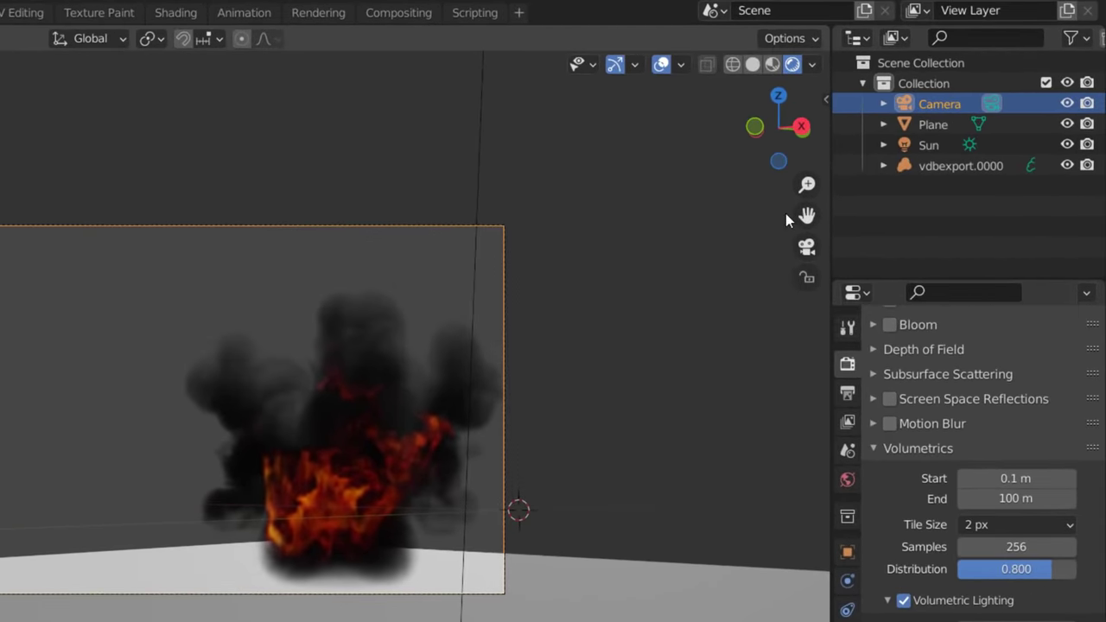
key(n)
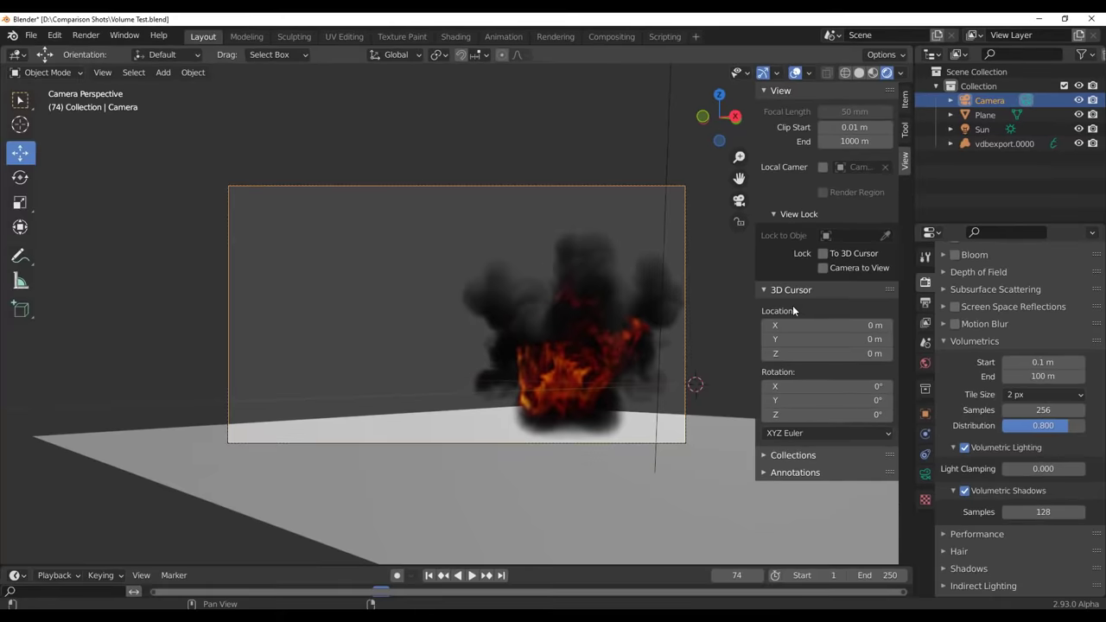
key(n)
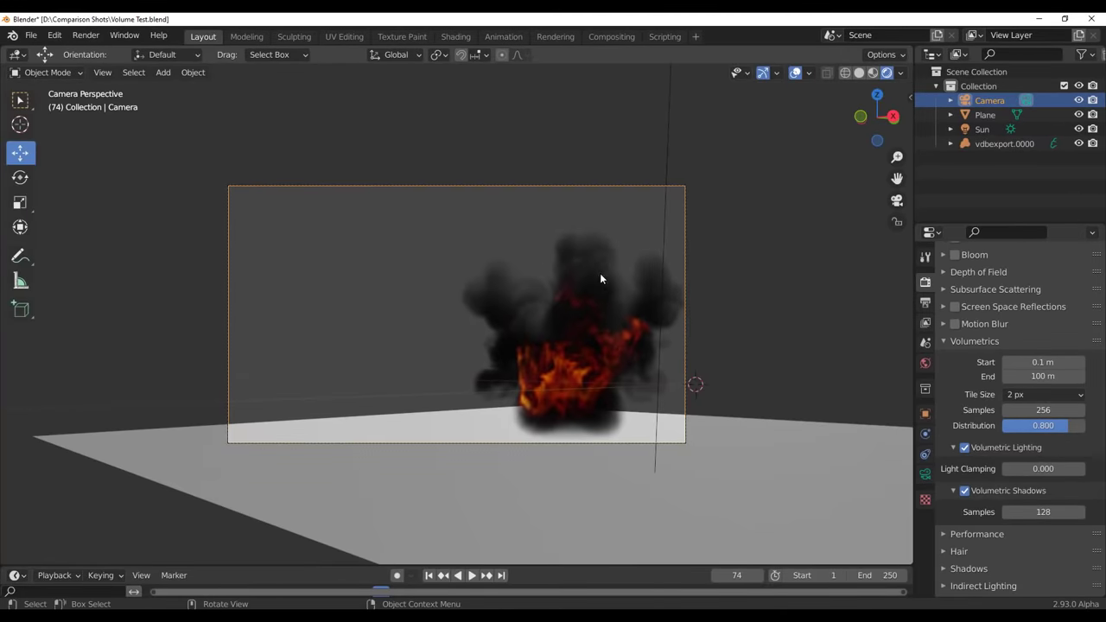
Lock the camera to the view, orbit it around the explosion and fit the camera frame to the viewport.
middle_drag(600, 275, 610, 324)
scroll(611, 325, up, 5)
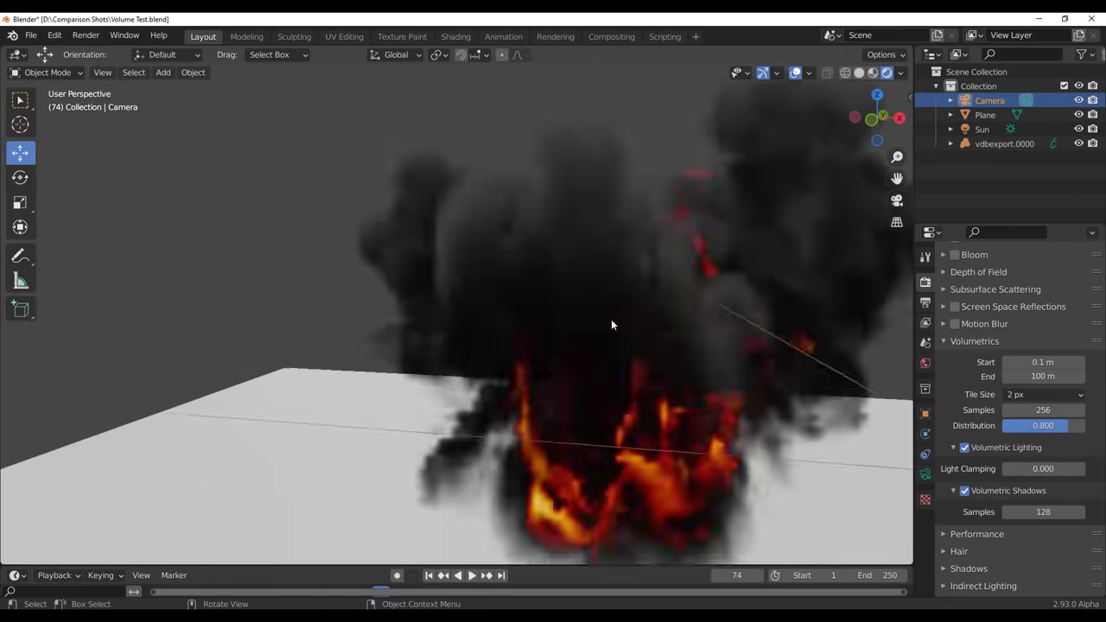
key(KP_0)
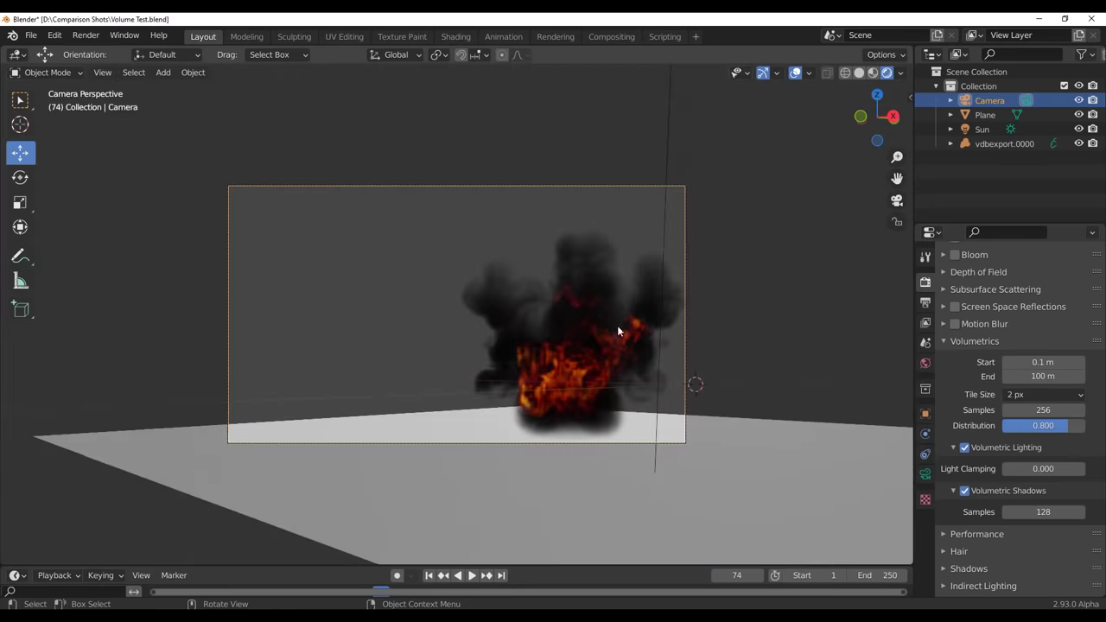
click(897, 222)
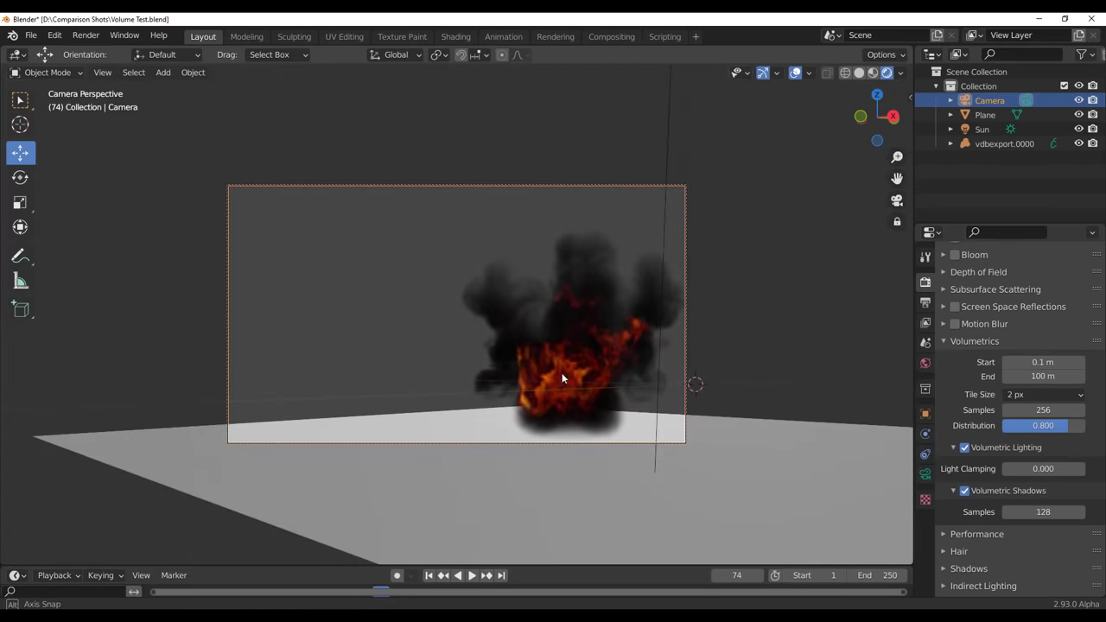
mouse_move(561, 372)
middle_down()
mouse_move(576, 376)
mouse_move(571, 385)
middle_up()
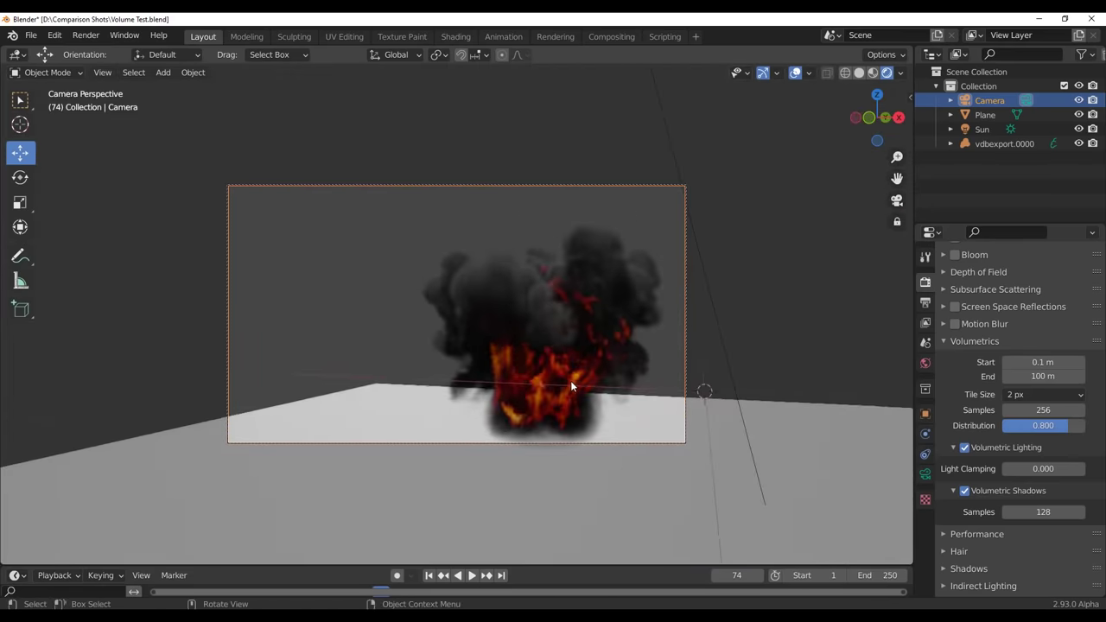
key(Home)
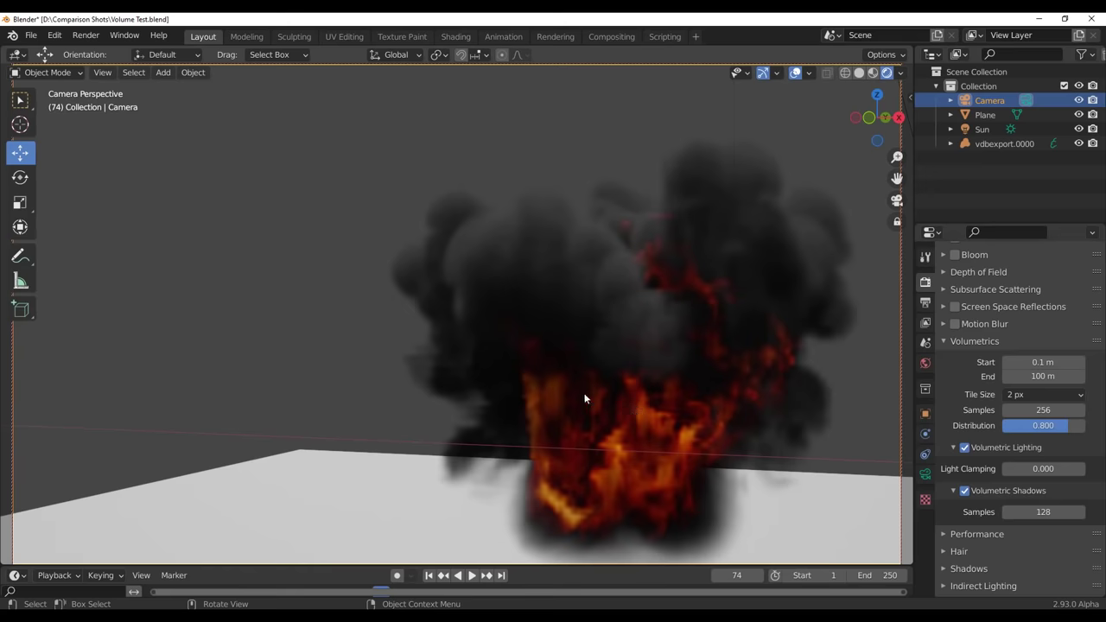
Start a new General file and get a closer view of the default cube.
click(32, 36)
mouse_move(52, 49)
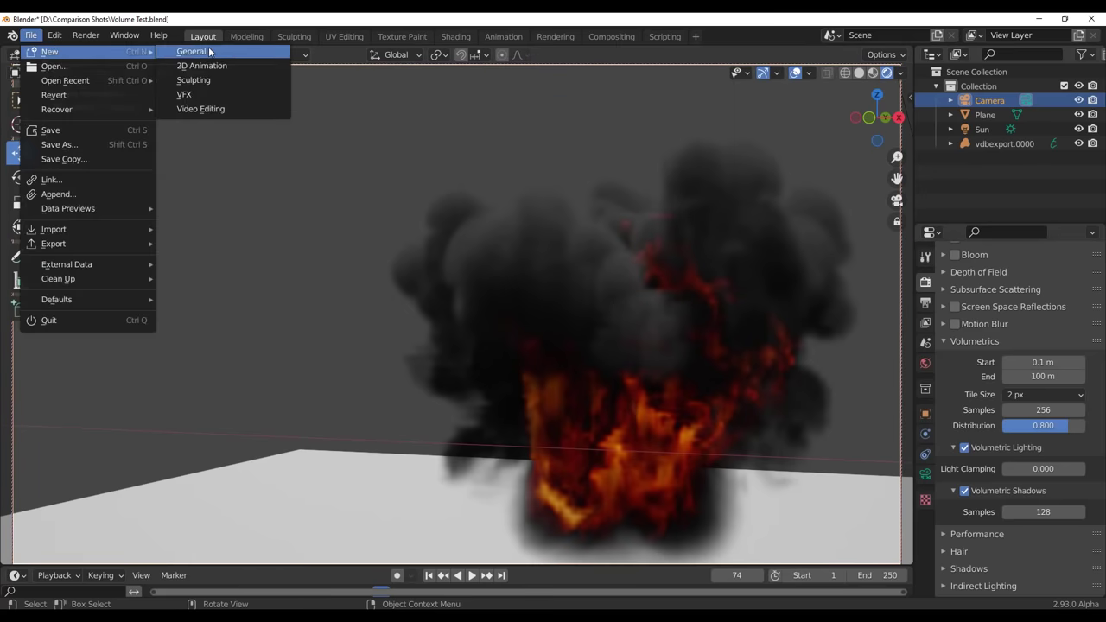
click(190, 49)
click(579, 343)
middle_drag(579, 350, 518, 320)
scroll(386, 315, up, 4)
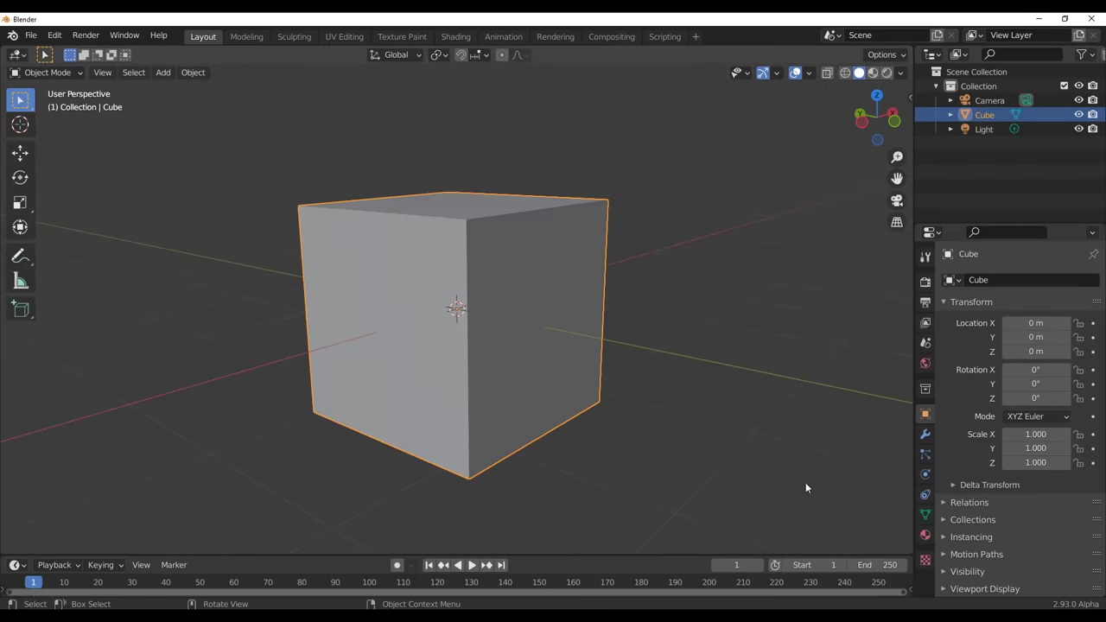
Add a Wireframe modifier to the cube and set its thickness to about 0.311 m.
click(925, 434)
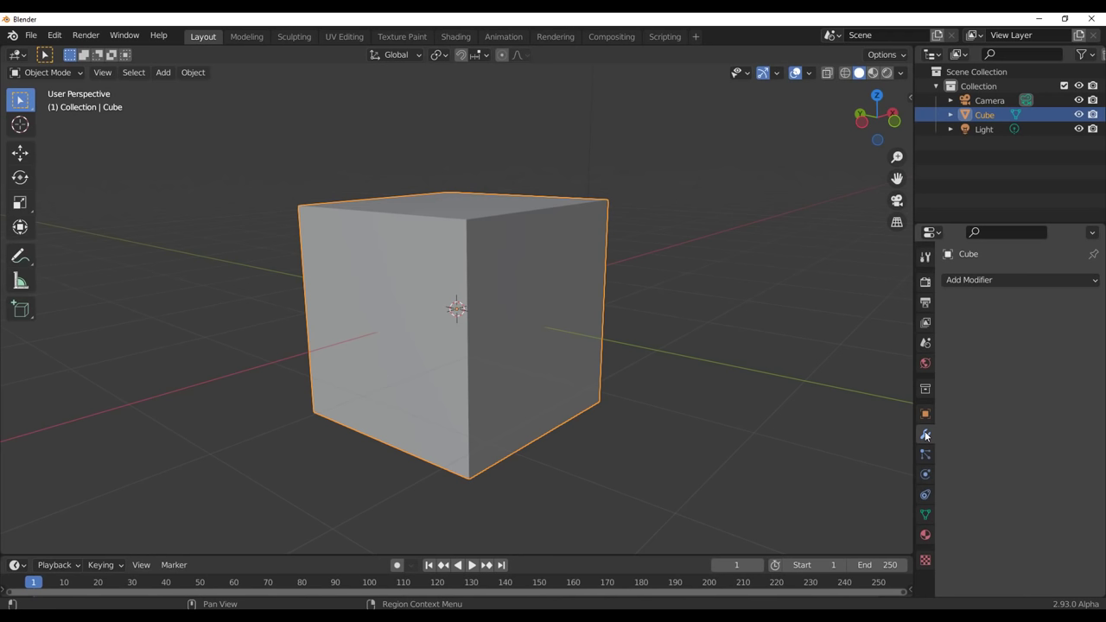
click(958, 282)
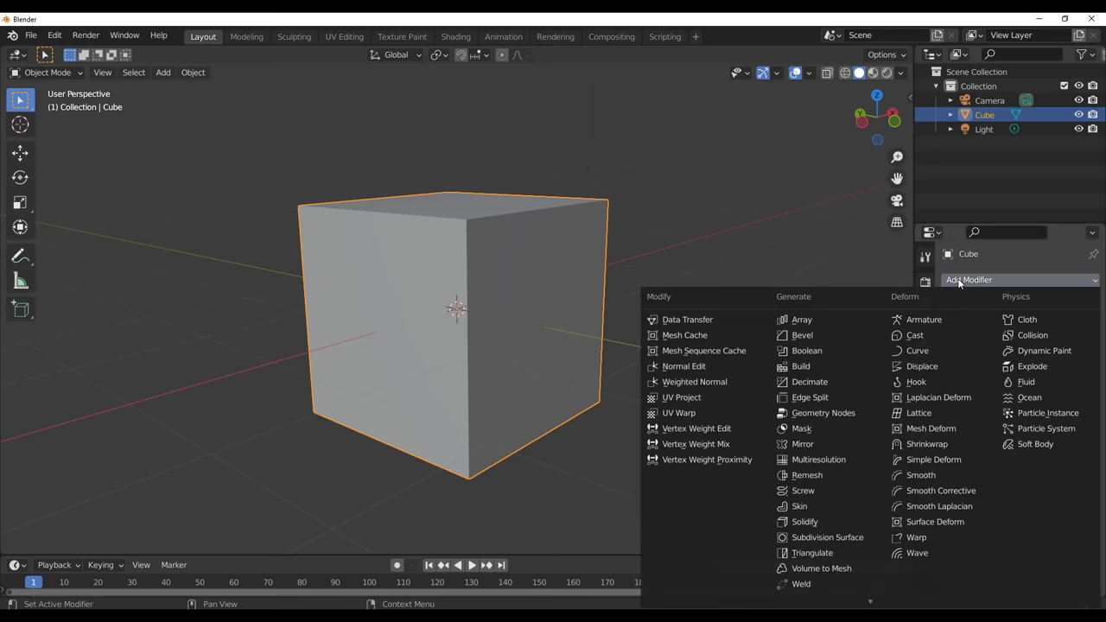
click(837, 594)
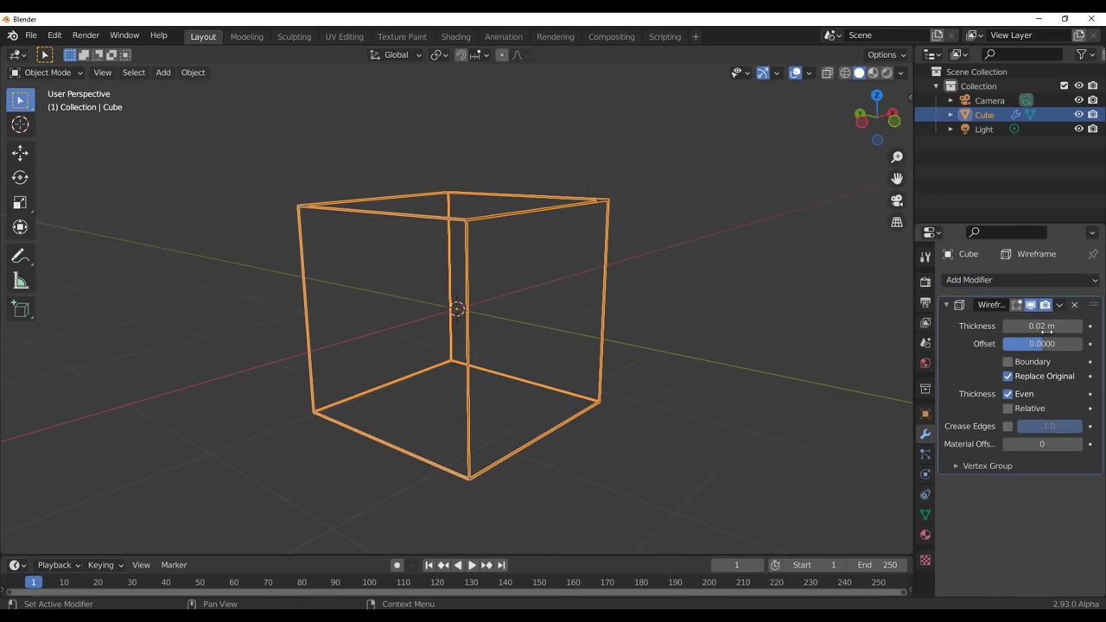
drag(1041, 325, 1102, 326)
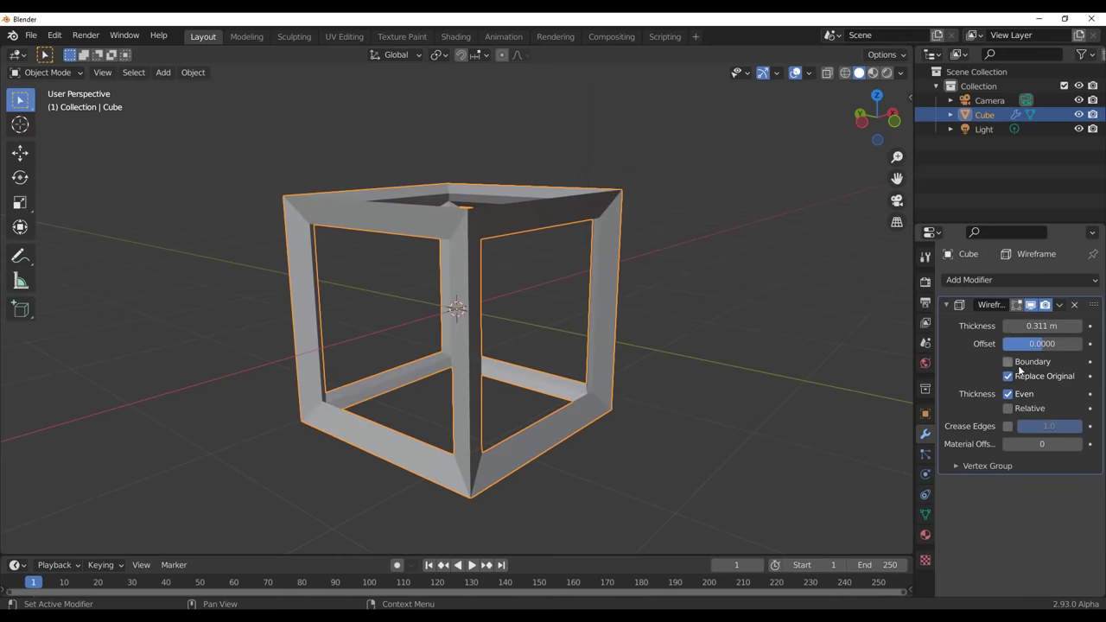
Collapse and apply the cube's Wireframe modifier, and undo the application.
click(1060, 305)
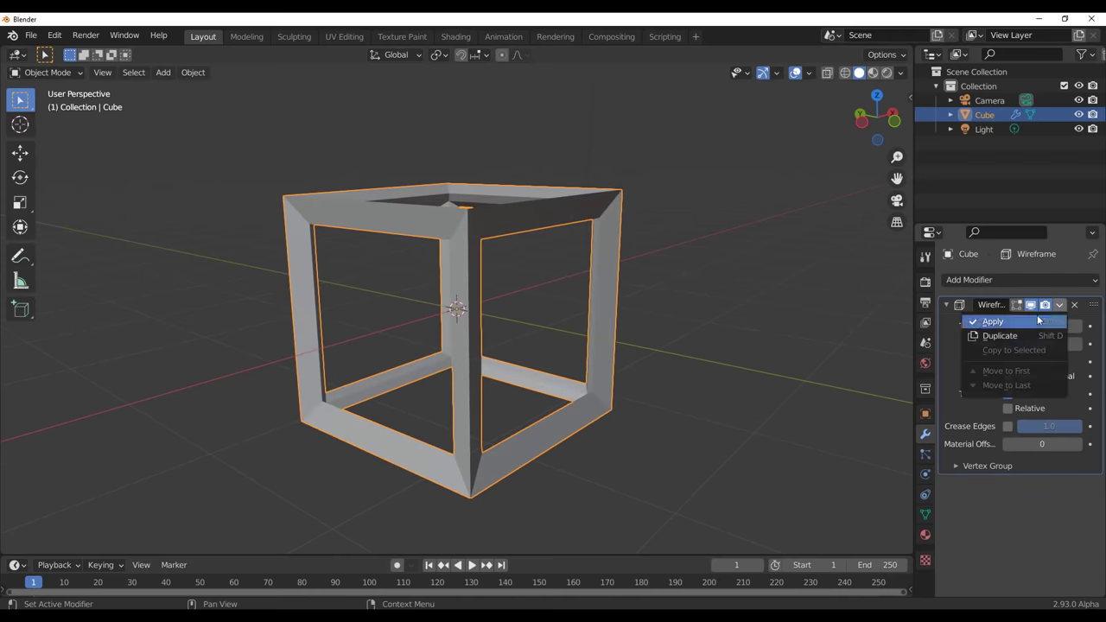
click(946, 306)
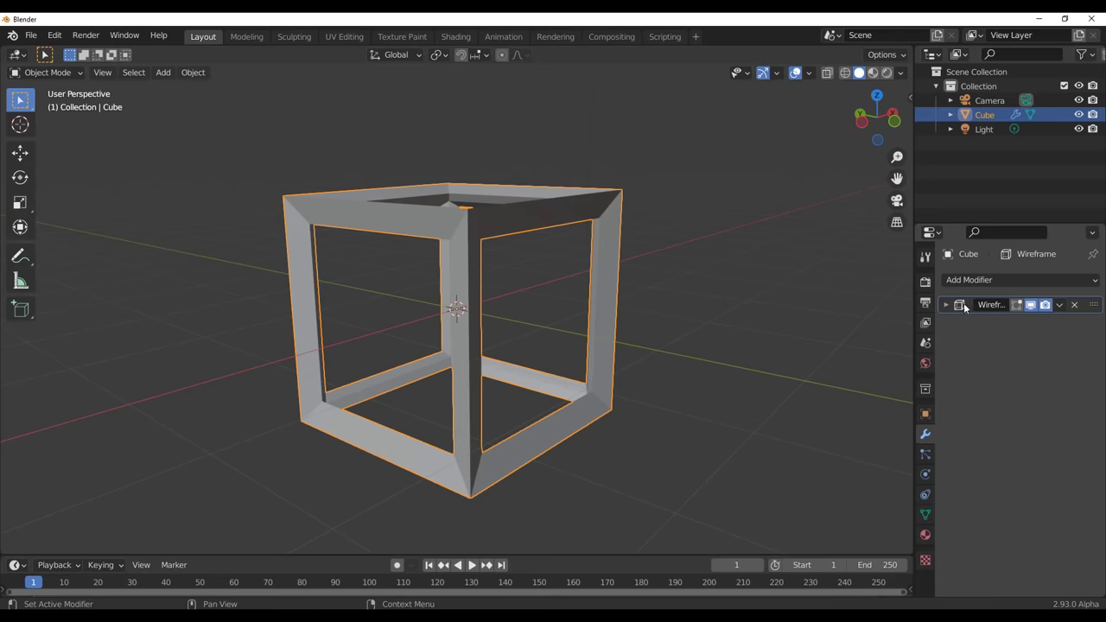
key(ctrl+a)
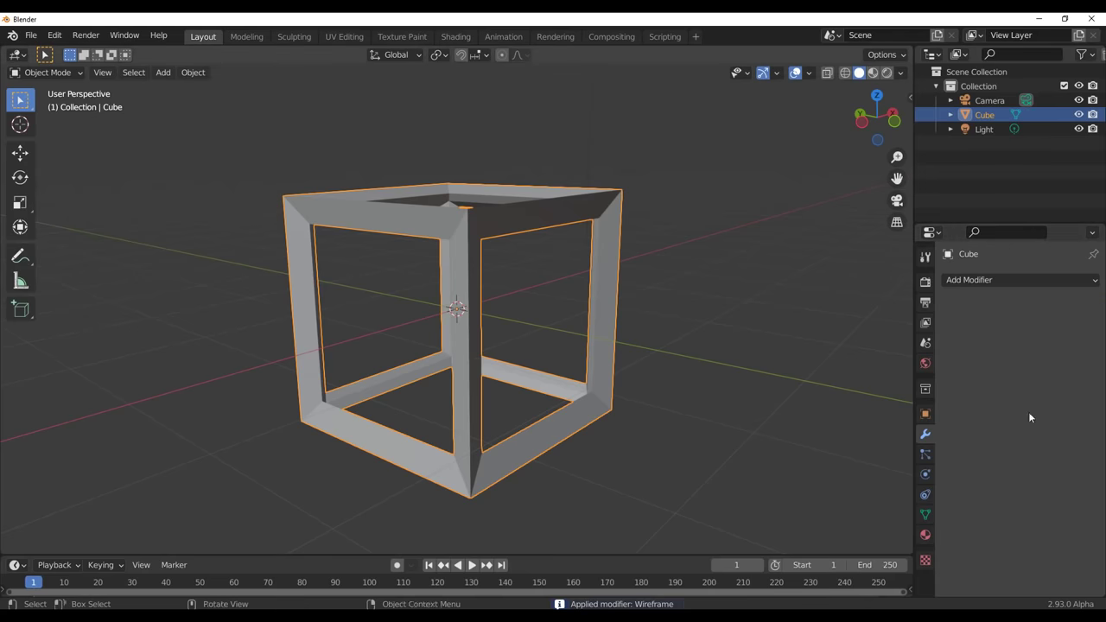
key(ctrl+z)
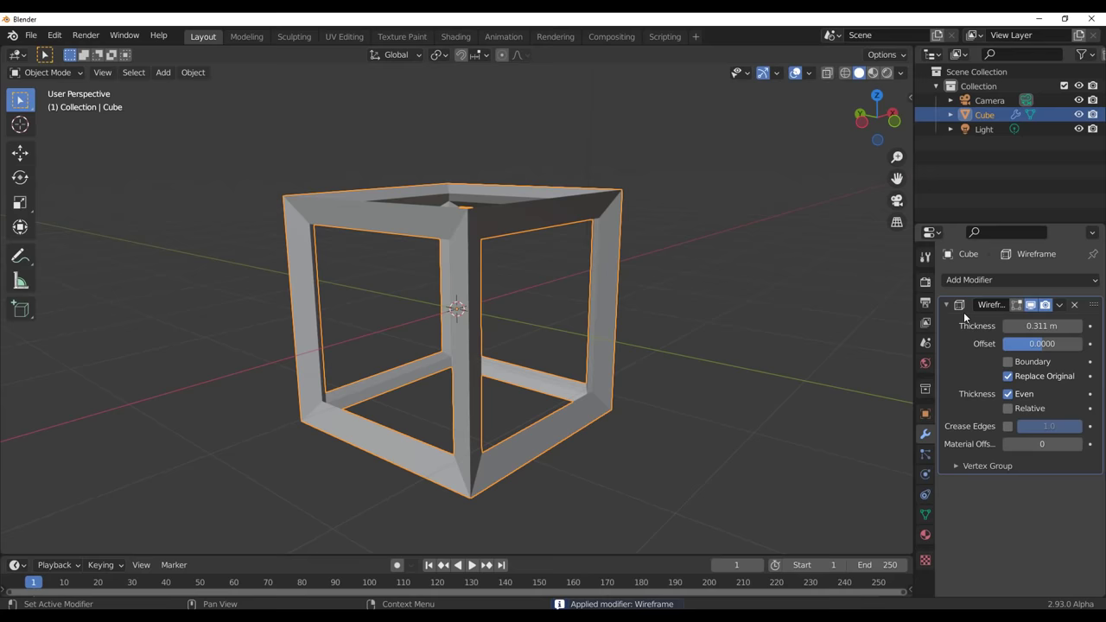
Duplicate the cube's Wireframe modifier, look at the effect on the cube and delete the duplicate.
key(shift+d)
alt+middle_drag(599, 188, 518, 292)
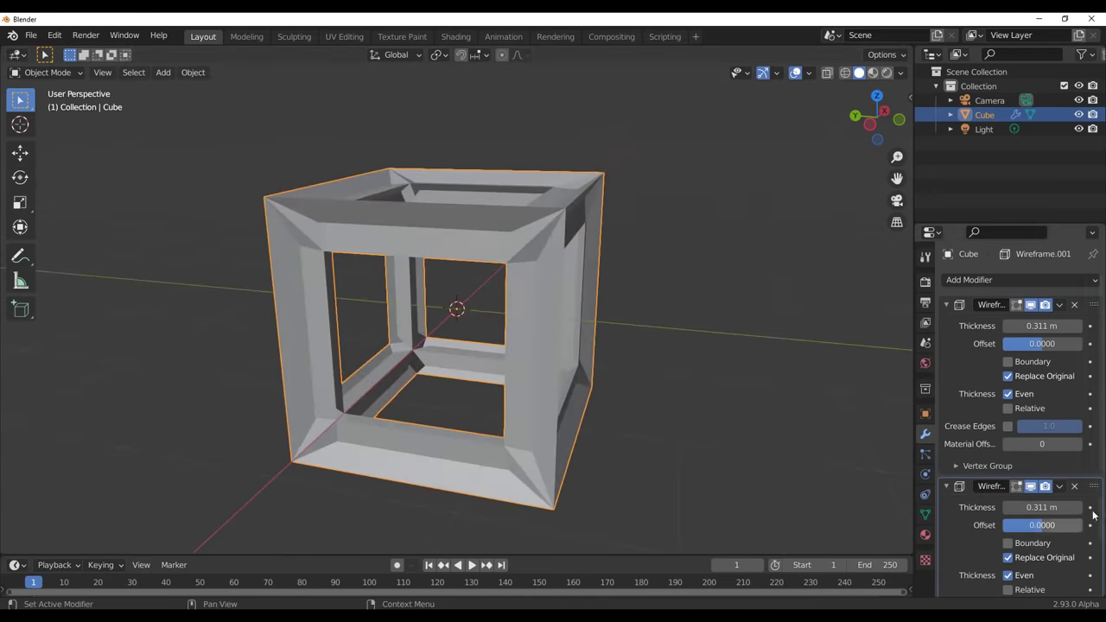
click(1074, 486)
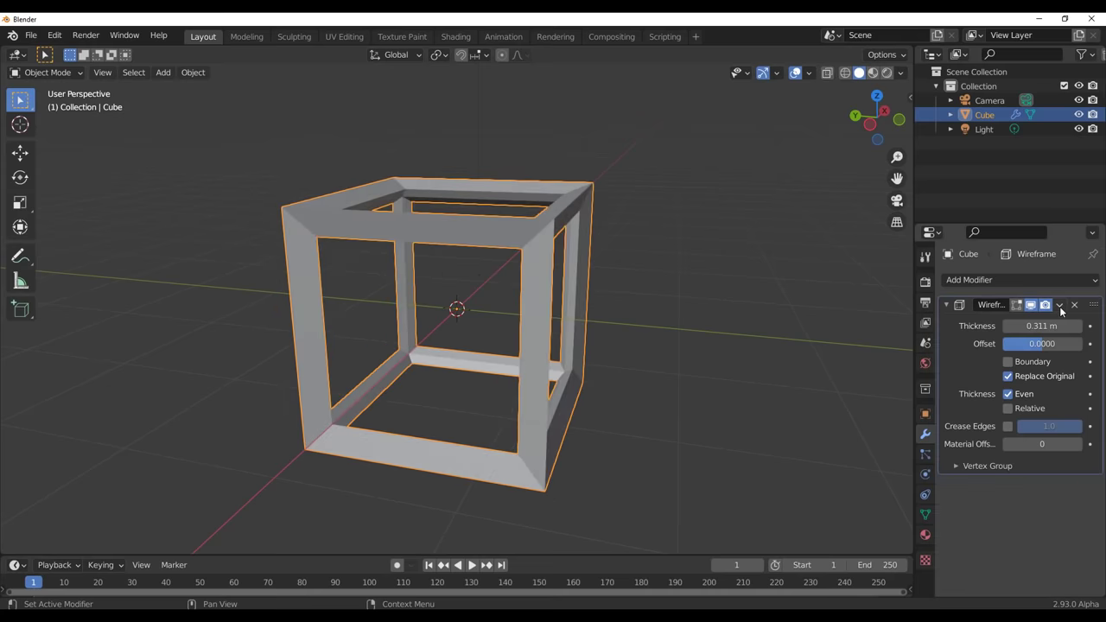
Collapse the remaining Wireframe modifier's settings and apply the modifier to the cube.
click(1059, 306)
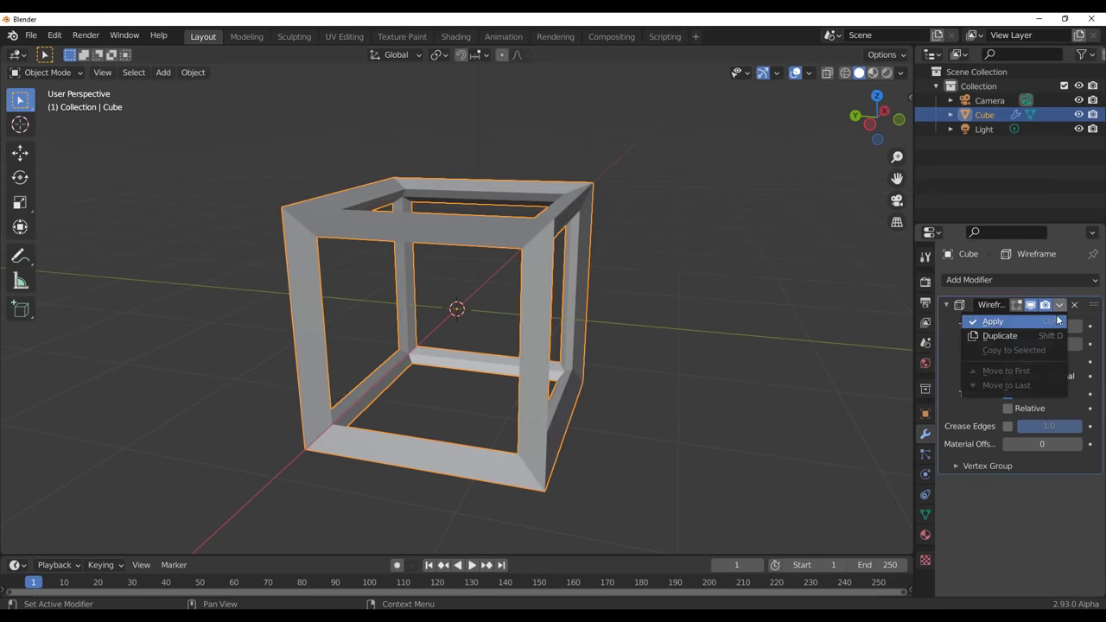
click(947, 306)
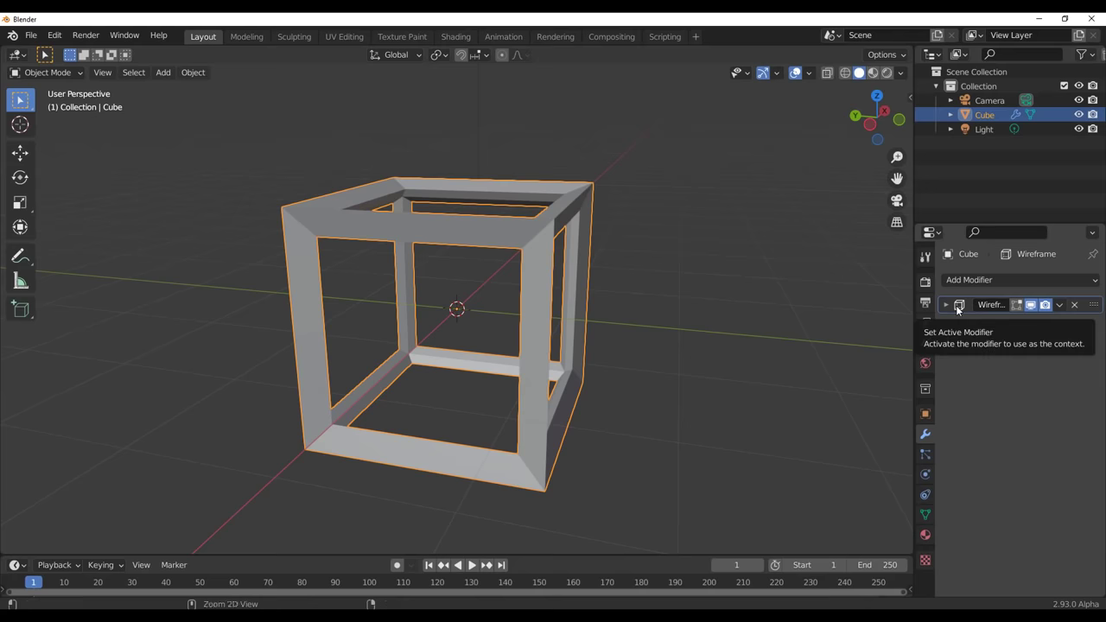
key(ctrl+a)
Add a plane under the solid cube and scale it up into a large floor.
middle_drag(484, 328, 569, 451)
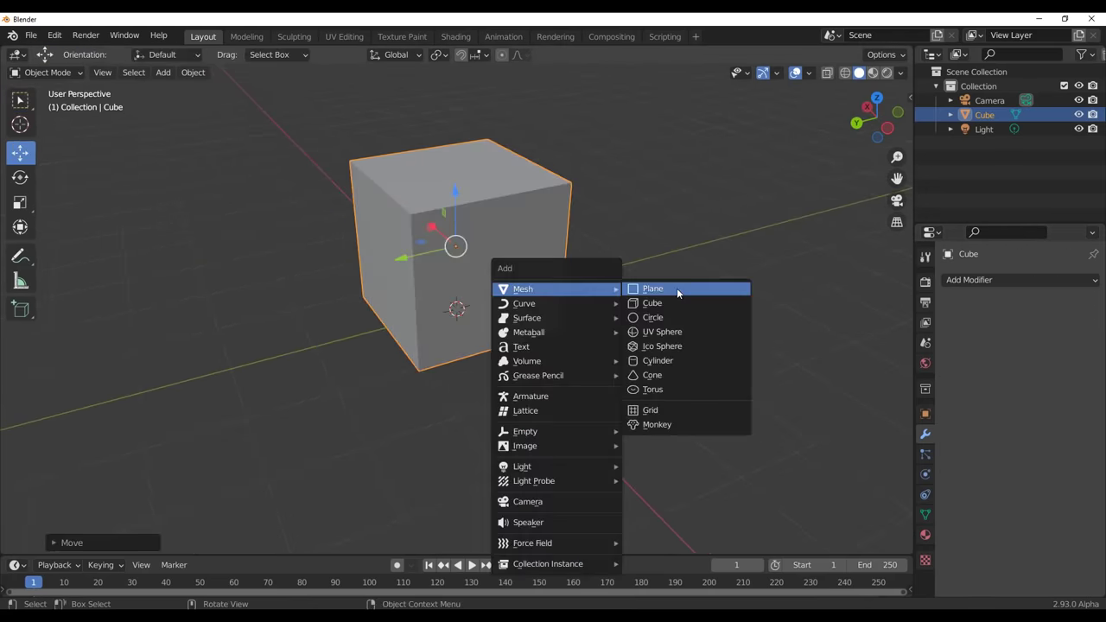
click(669, 289)
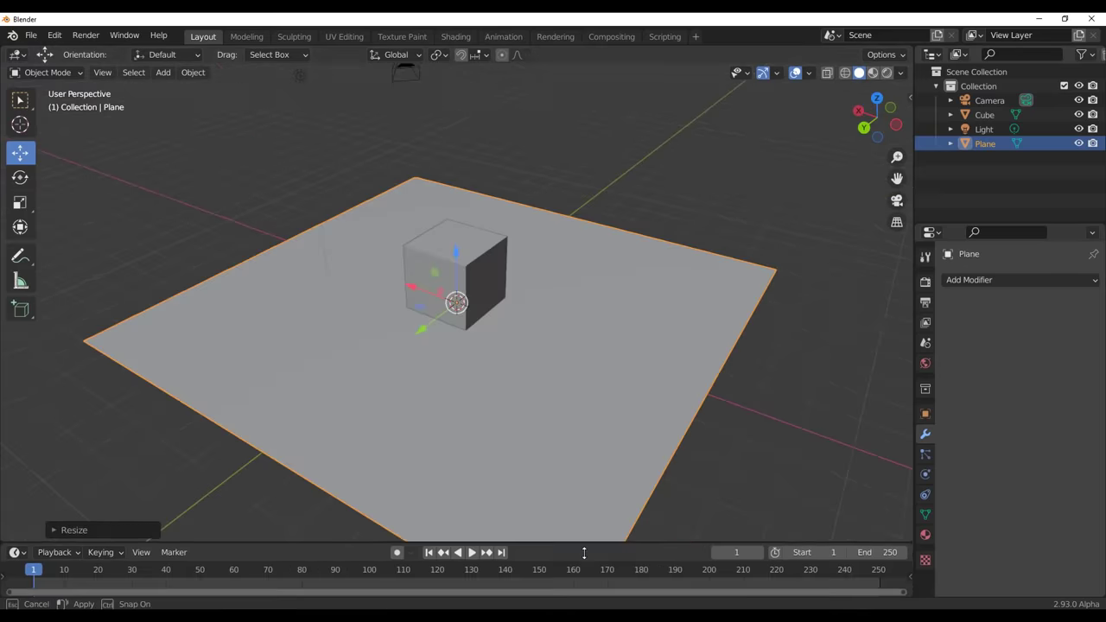
Enlarge the timeline area and turn it into a Shader Editor showing the World shader nodes.
drag(587, 557, 576, 333)
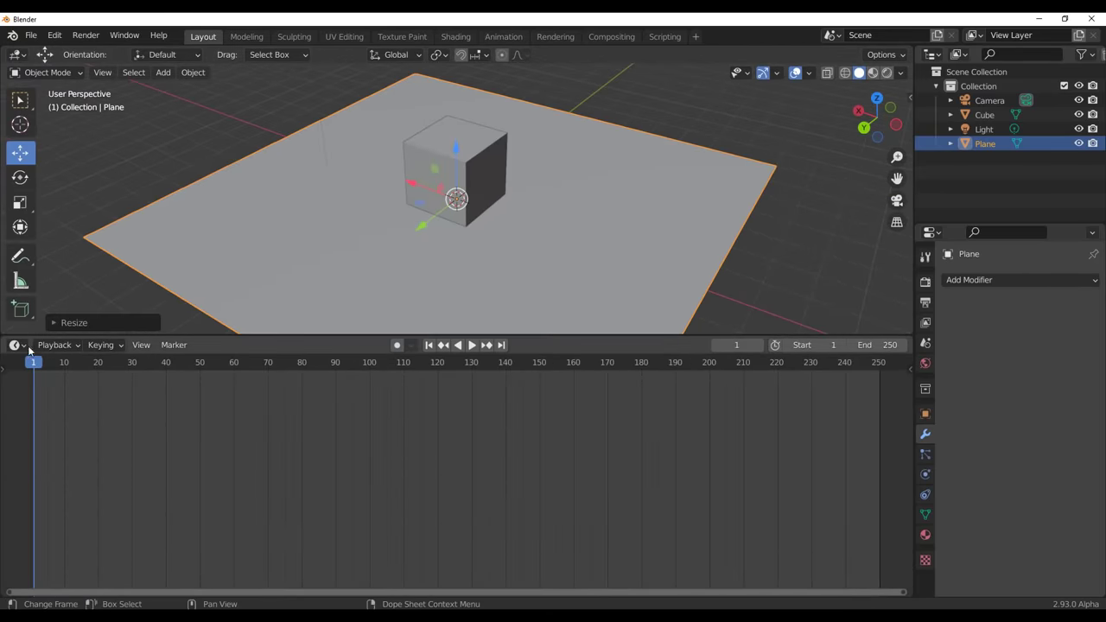
click(15, 345)
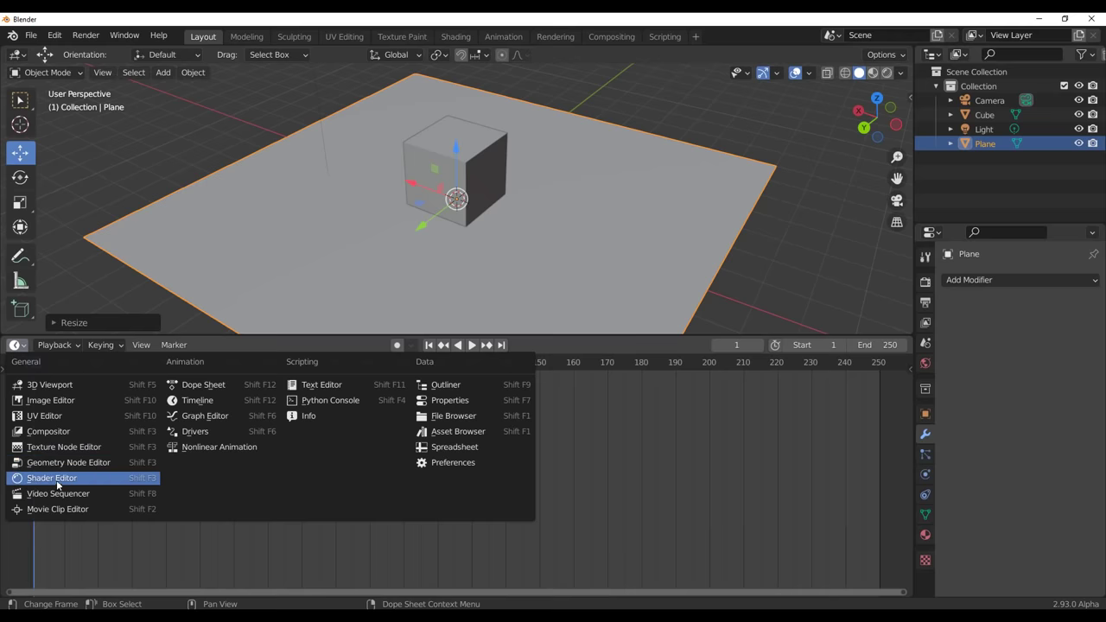
click(56, 480)
click(62, 344)
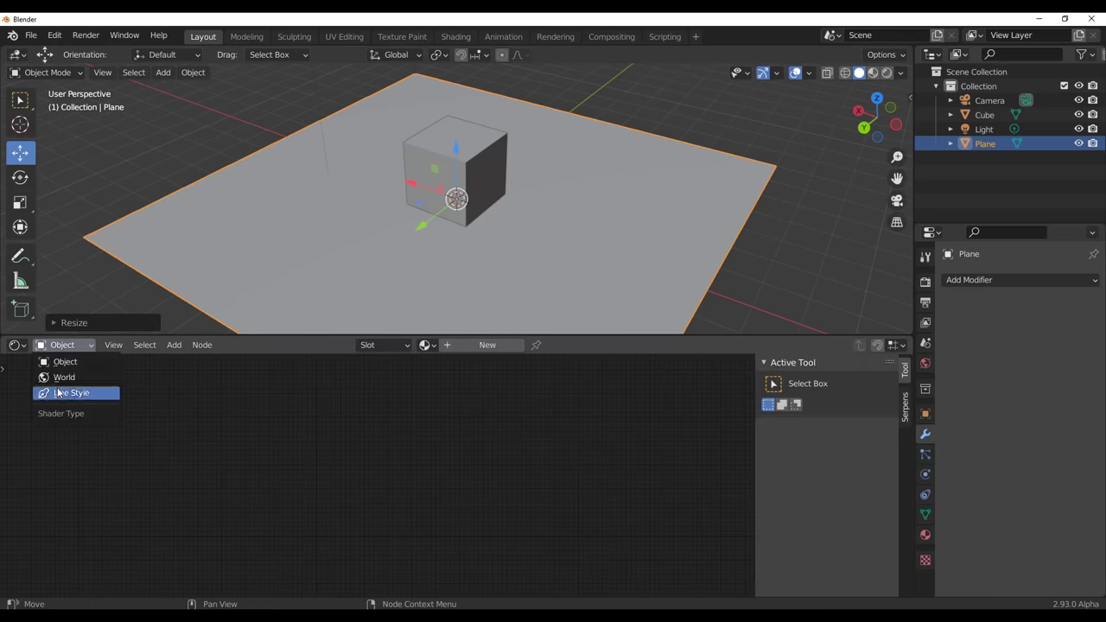
click(55, 376)
Add a Volume Scatter node near the Background node and connect its output to the World Output's Volume input.
scroll(356, 467, up, 1)
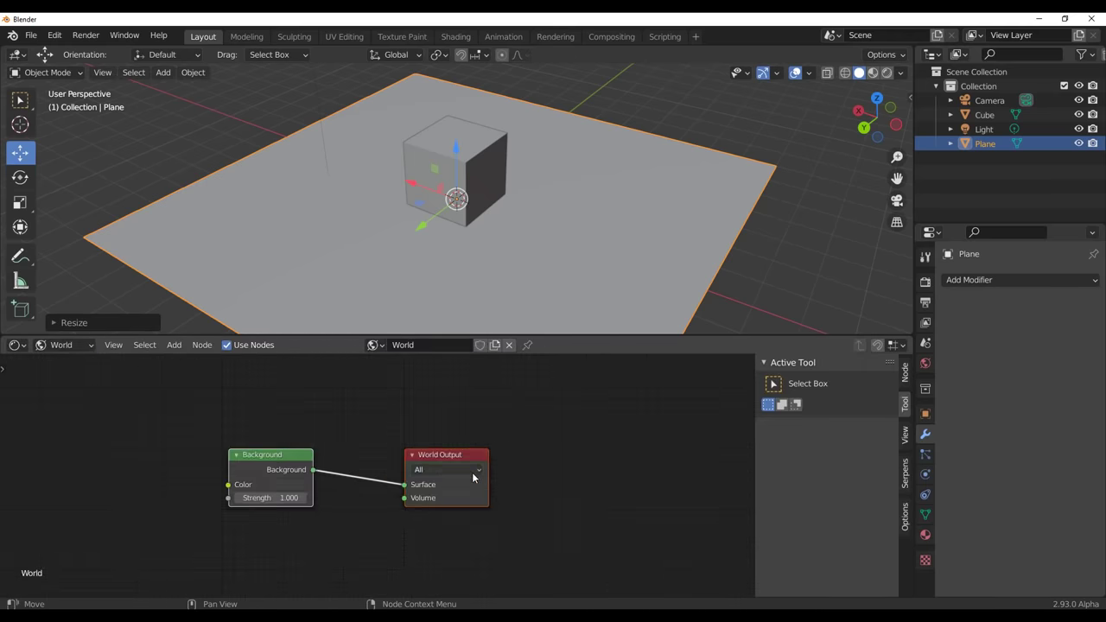
key(g)
click(521, 362)
middle_drag(454, 459, 415, 540)
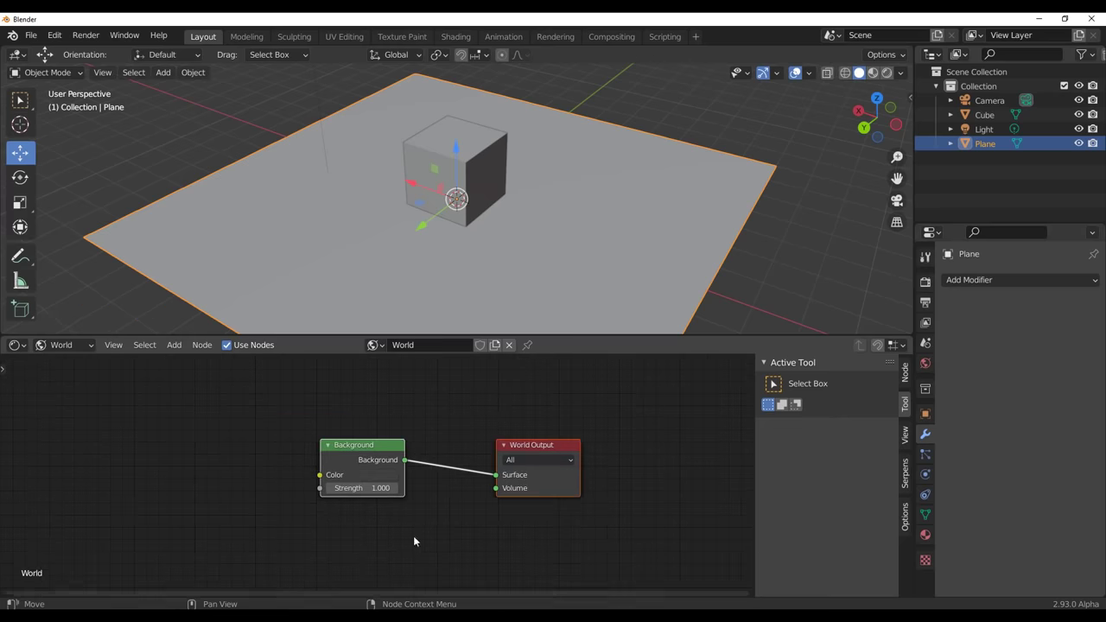
key(shift+a)
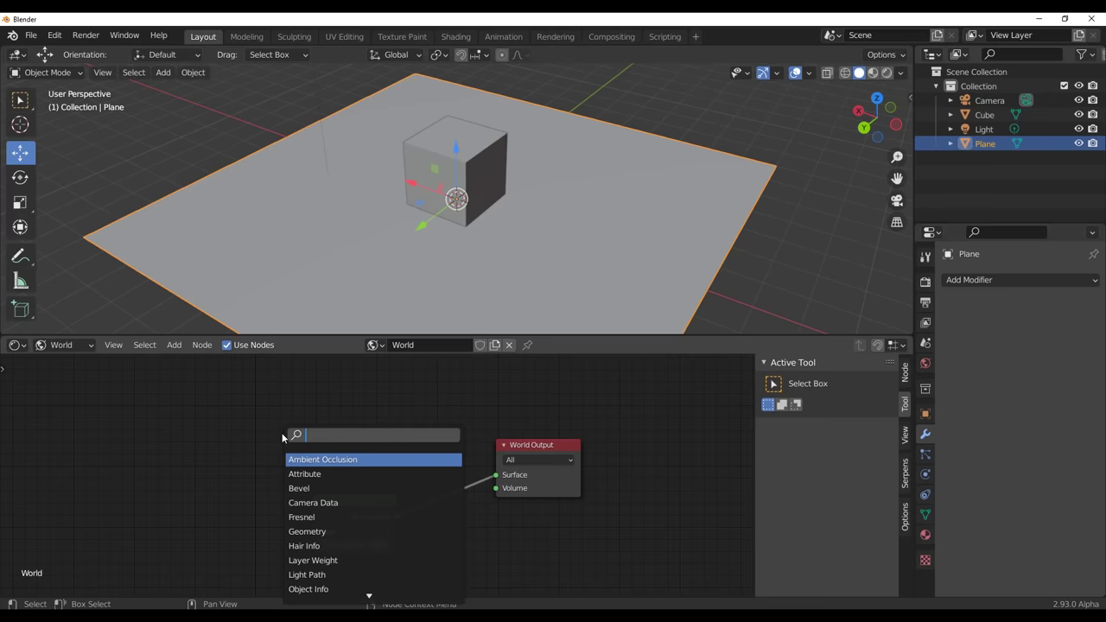
text(vol)
key(Down)
key(Down)
key(Up)
key(Return)
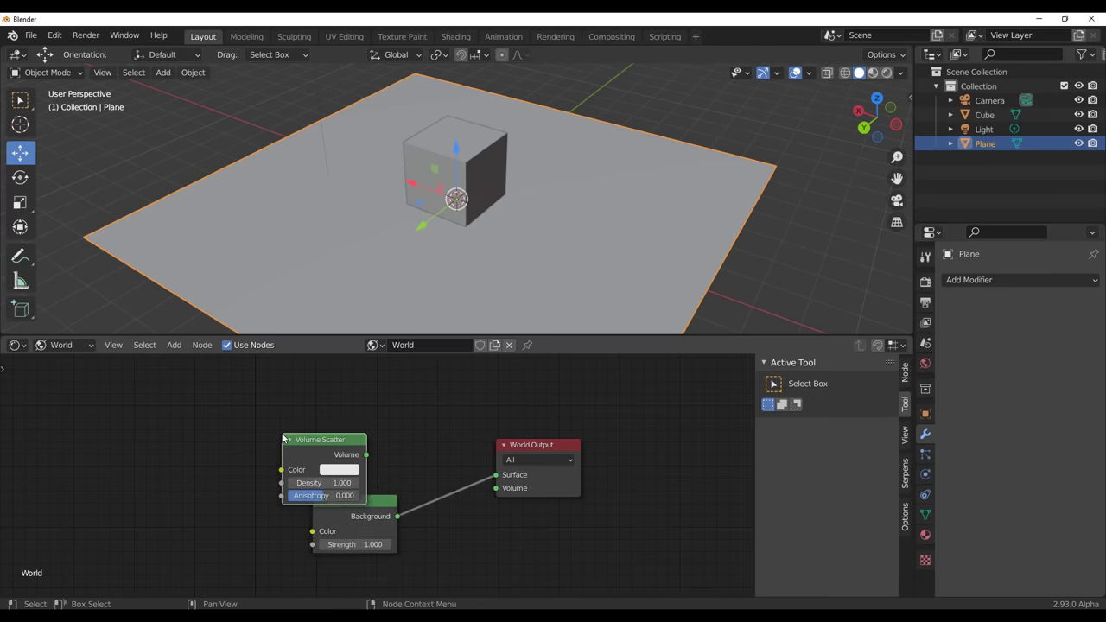
click(251, 401)
drag(340, 422, 498, 491)
Switch the viewport to rendered shading, select the scene's point light and show its light settings.
scroll(458, 267, down, 5)
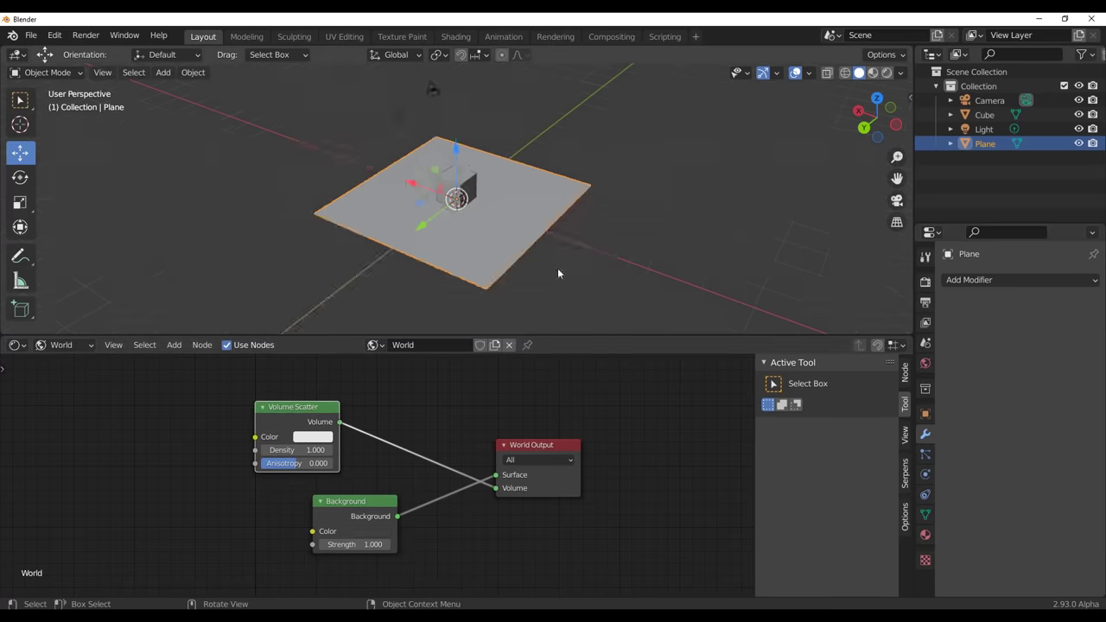
mouse_move(557, 268)
middle_down()
mouse_move(575, 246)
mouse_move(547, 216)
mouse_move(605, 242)
middle_up()
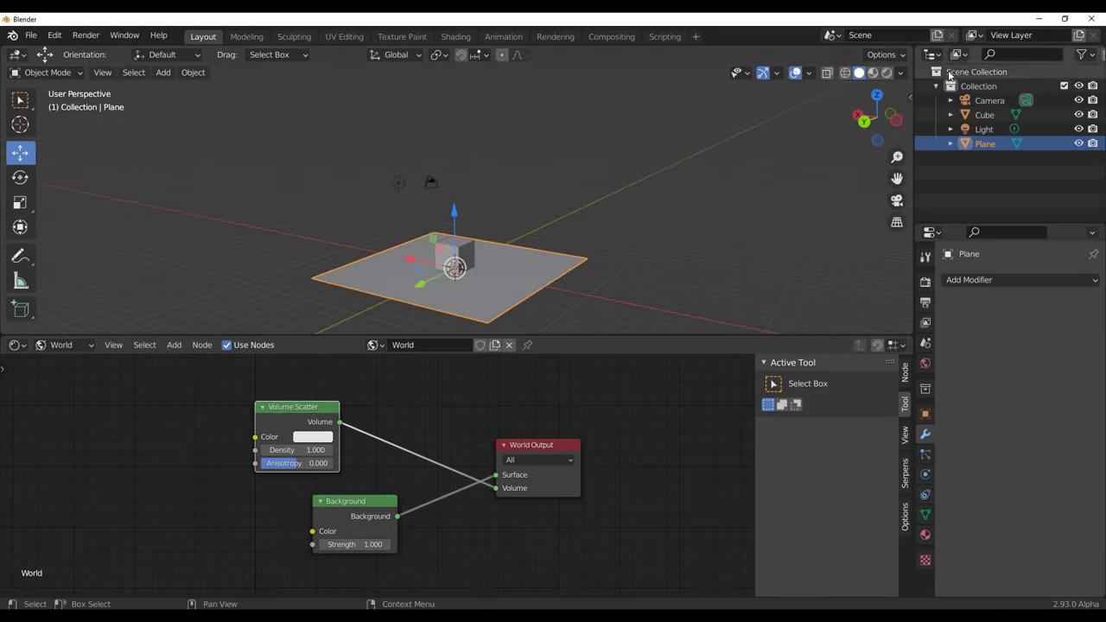
click(886, 73)
scroll(510, 226, up, 4)
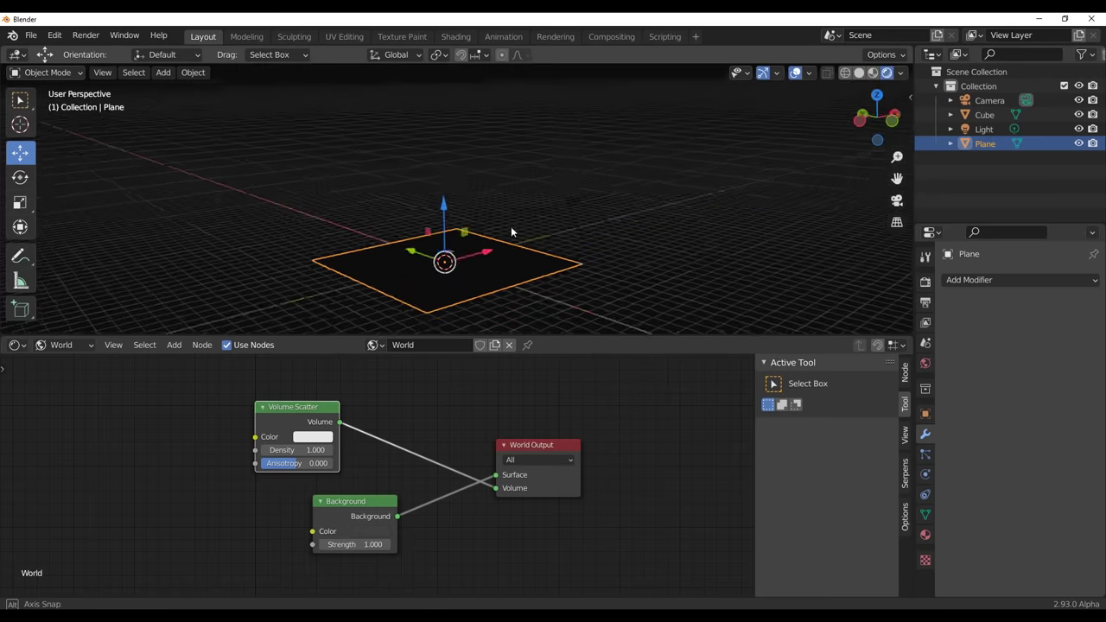
shift+middle_drag(464, 230, 461, 148)
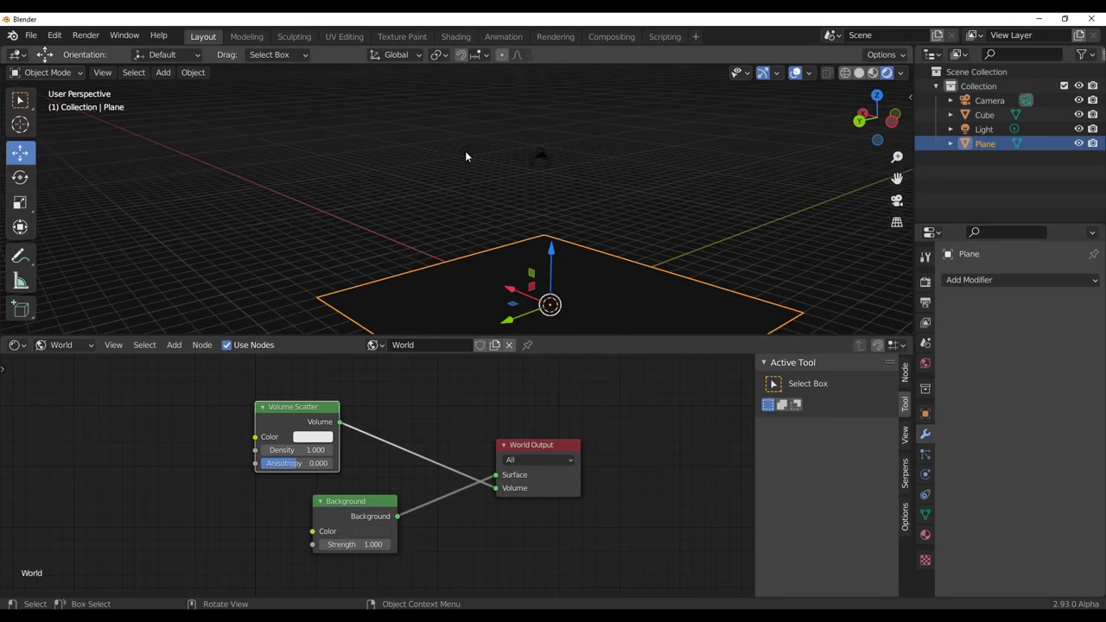
click(467, 154)
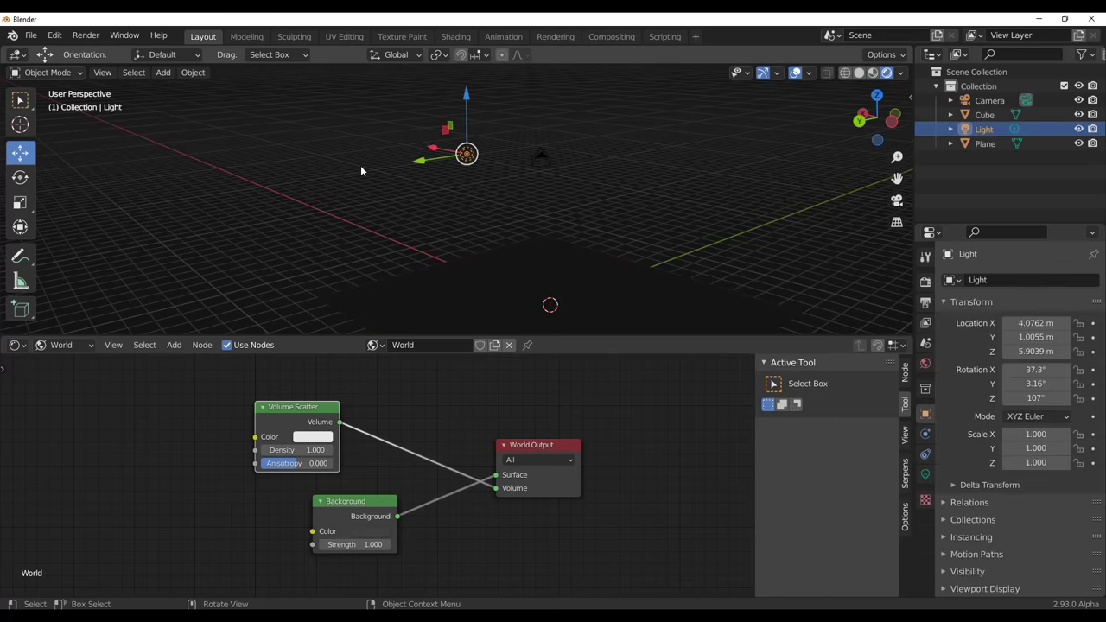
click(925, 474)
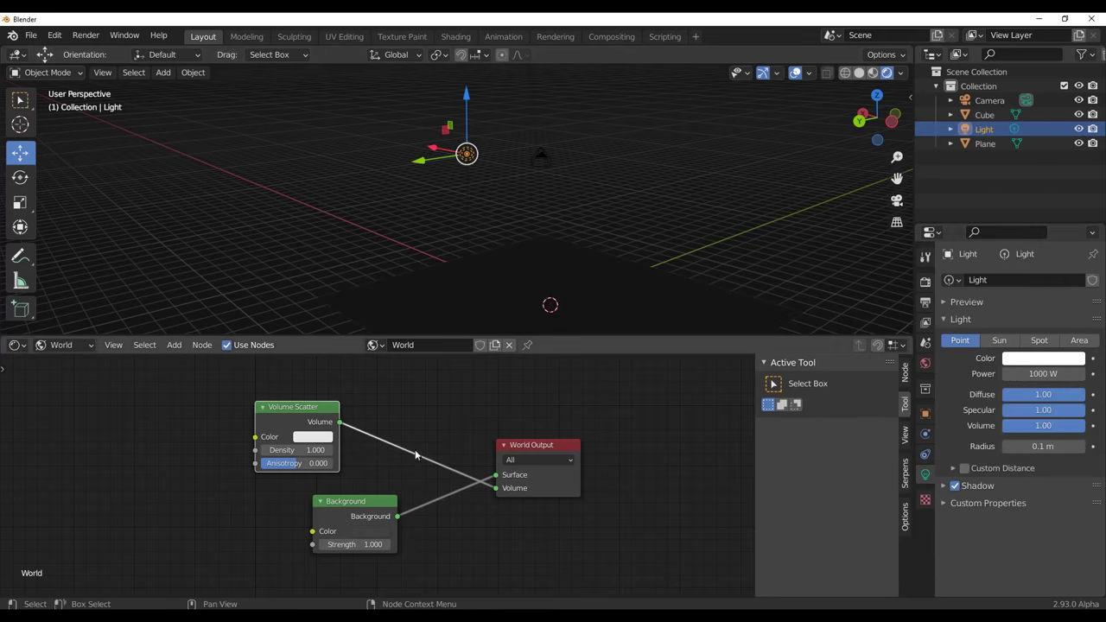
Set the Volume Scatter node's density to 0.1.
middle_drag(461, 458, 433, 482)
scroll(477, 462, up, 2)
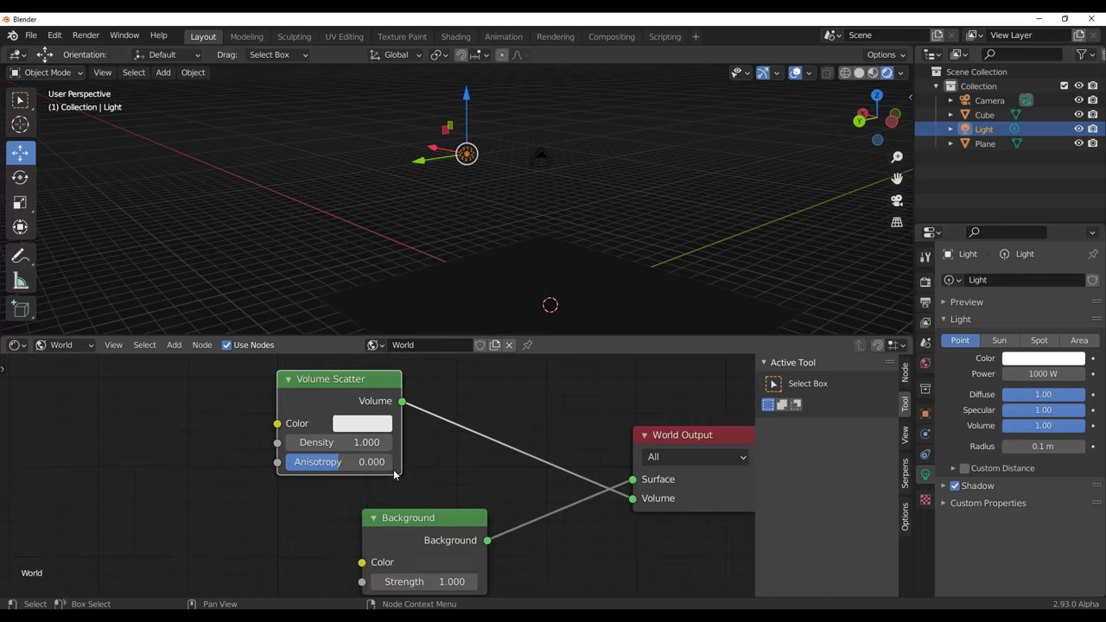
drag(354, 441, 317, 442)
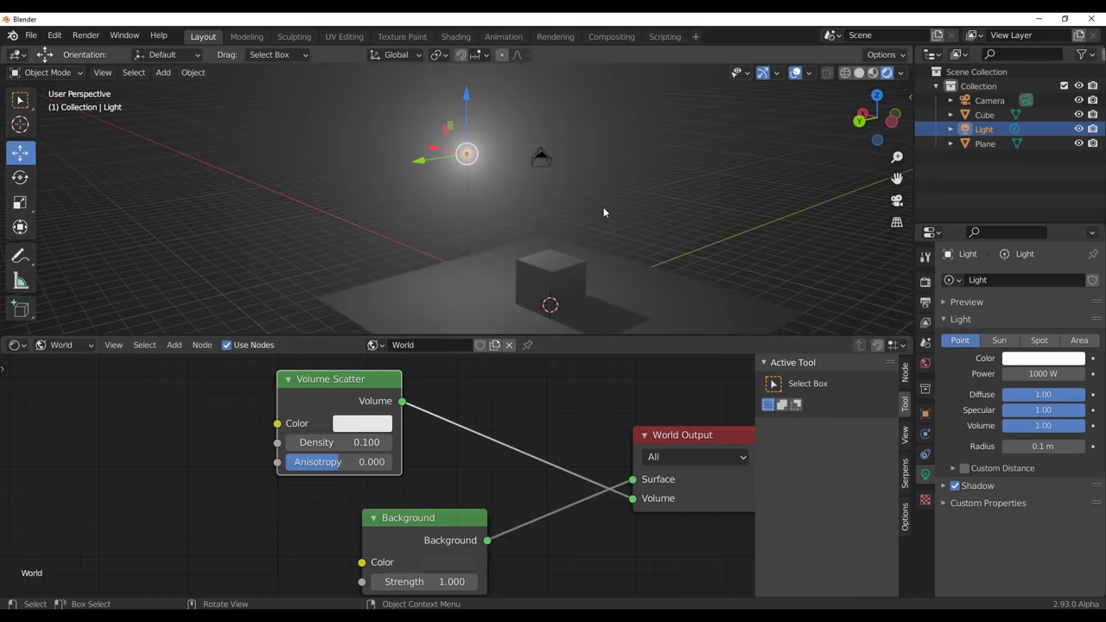
Duplicate the point light, place the copy beside the original and change it to an Area light.
middle_drag(603, 207, 649, 297)
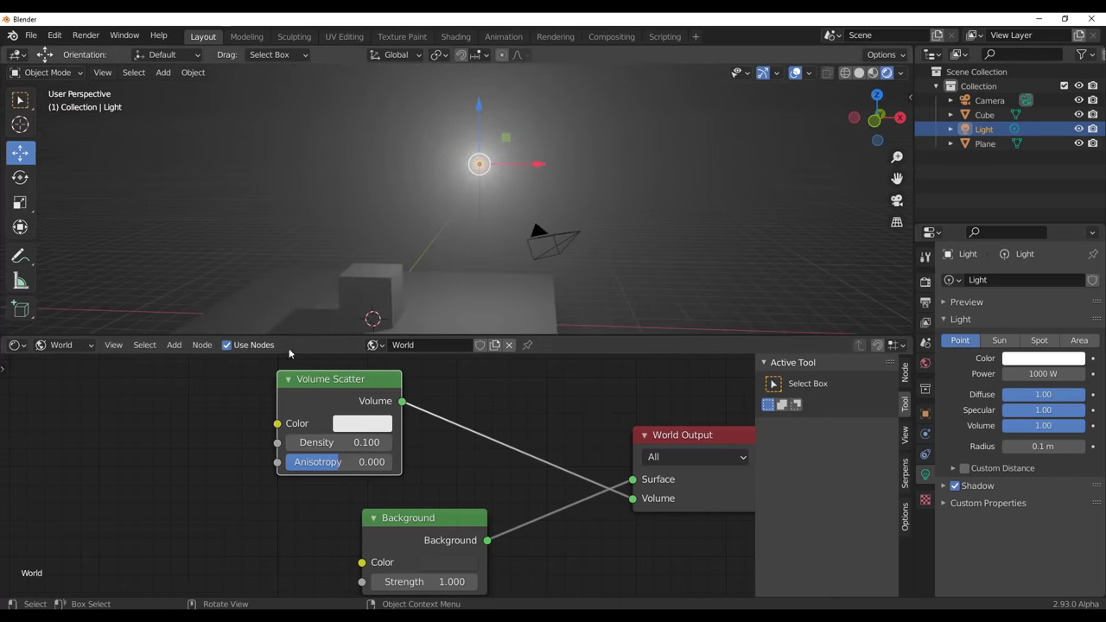
middle_drag(418, 147, 523, 276)
middle_drag(472, 217, 471, 250)
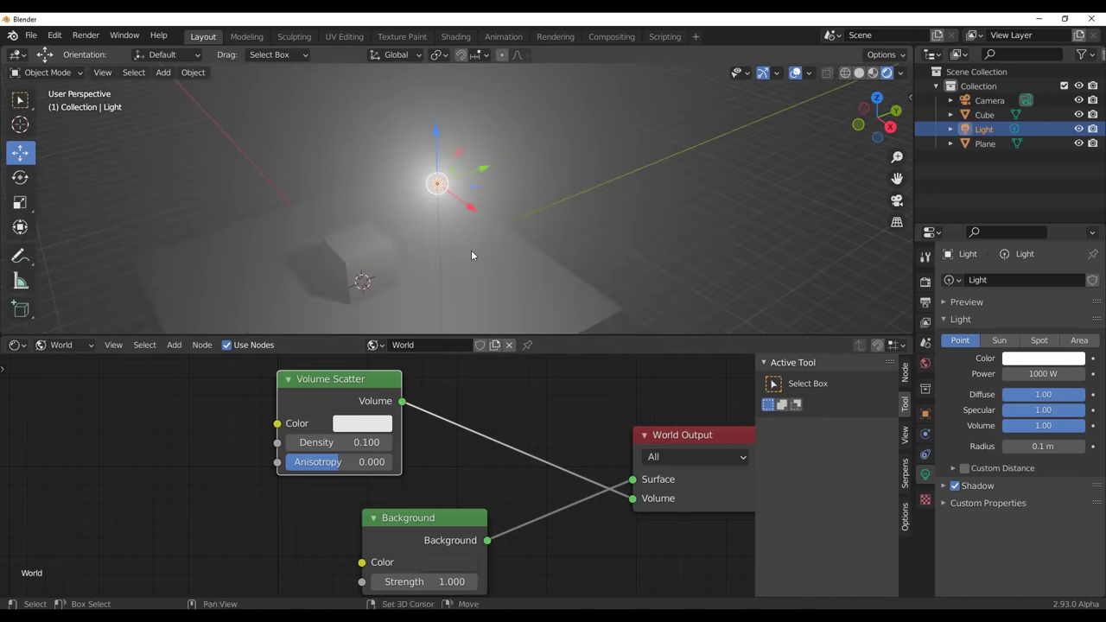
key(shift+d)
click(616, 230)
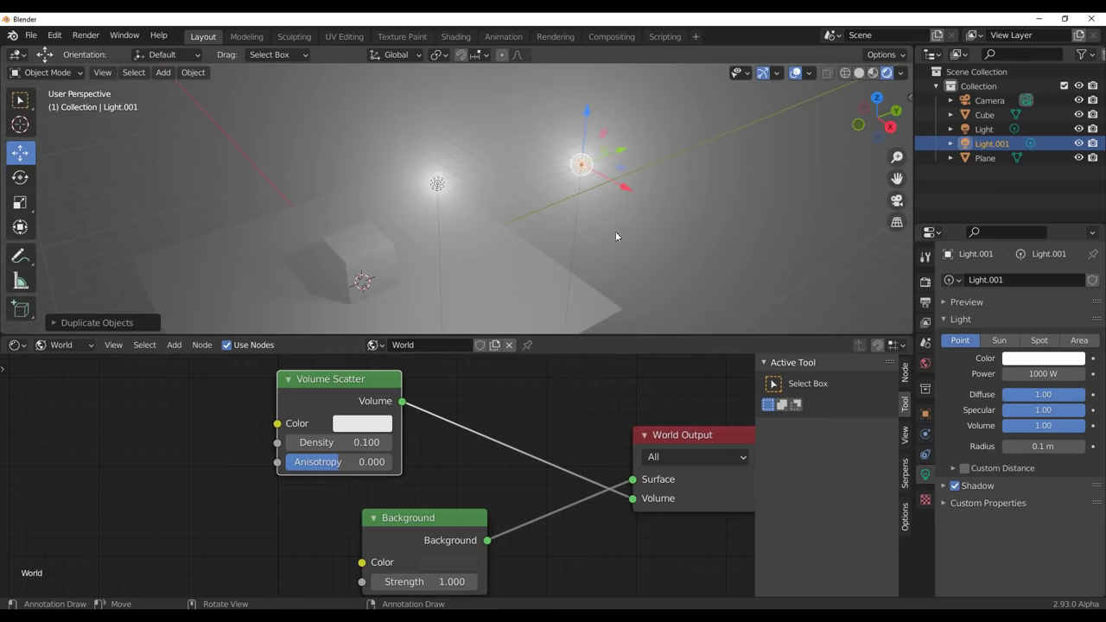
click(1079, 341)
Move the original point light well away from the area light and set its Volume factor to 0.19.
middle_drag(488, 252, 643, 224)
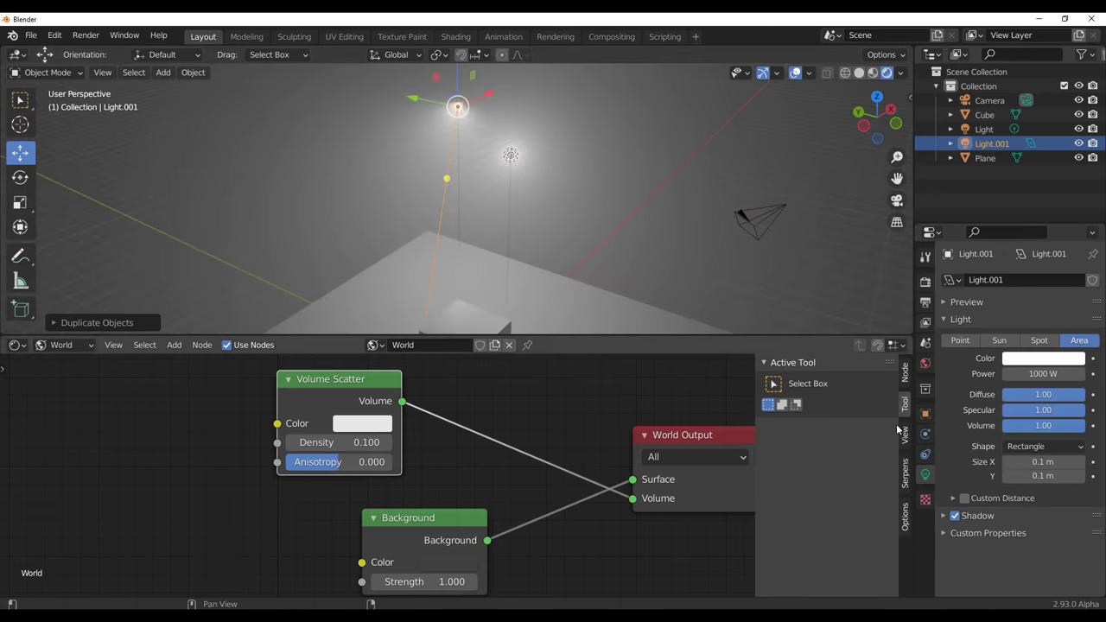
mouse_move(510, 231)
middle_down()
mouse_move(593, 225)
mouse_move(538, 217)
mouse_move(496, 234)
middle_up()
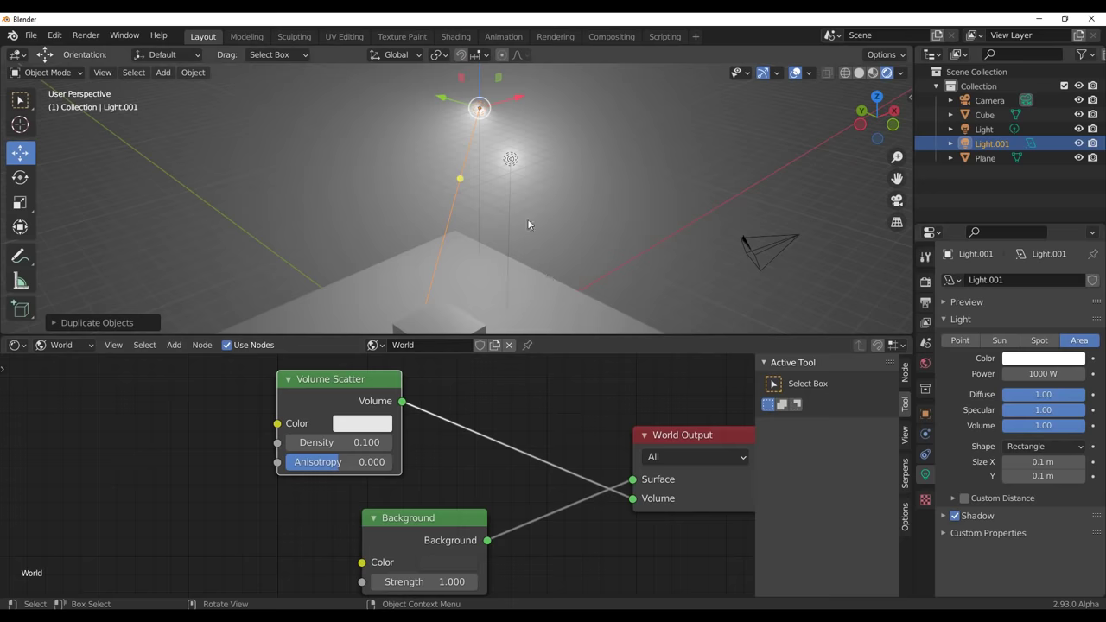
click(510, 164)
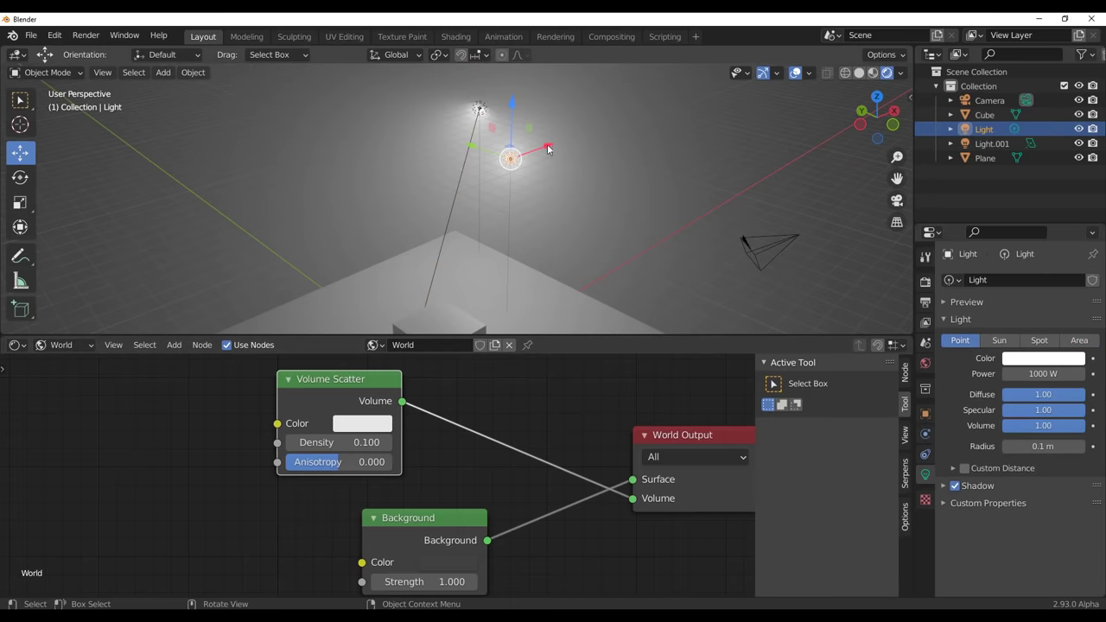
drag(547, 148, 740, 191)
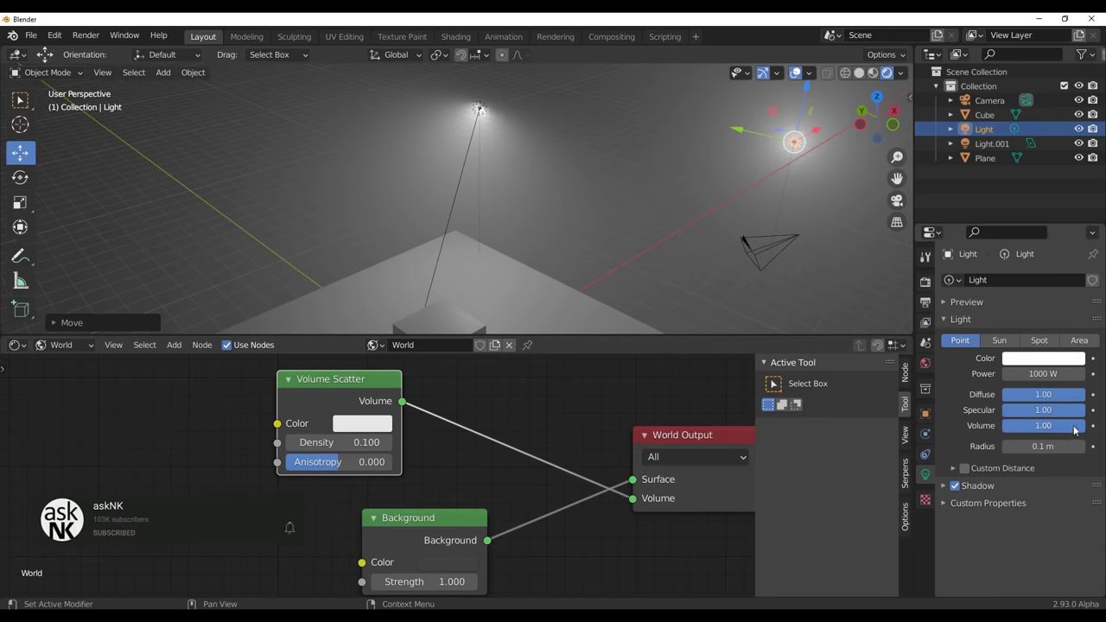
drag(1074, 429, 1016, 429)
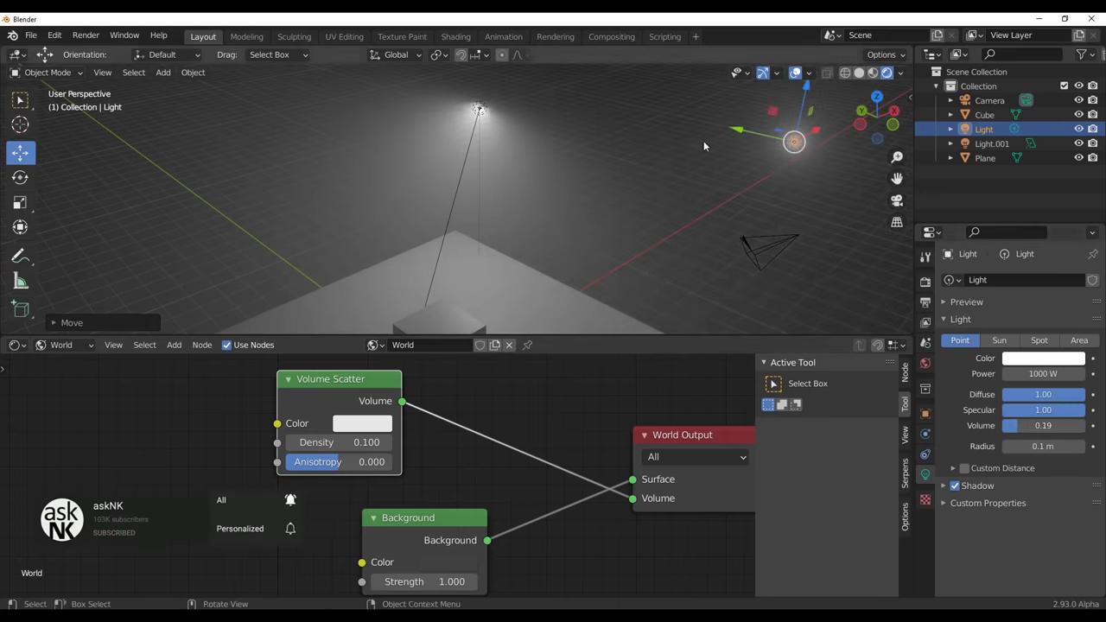
Select the area light above the cube and enlarge its rectangle to 9.62 m by 8.4 m.
middle_drag(704, 146, 725, 126)
click(457, 121)
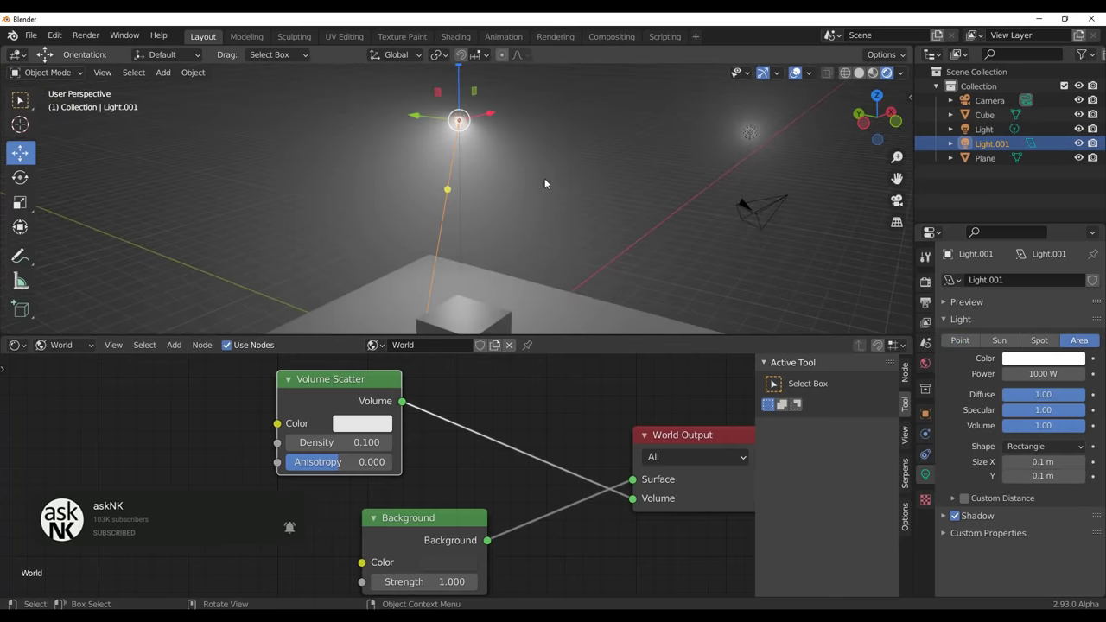
middle_drag(544, 178, 505, 176)
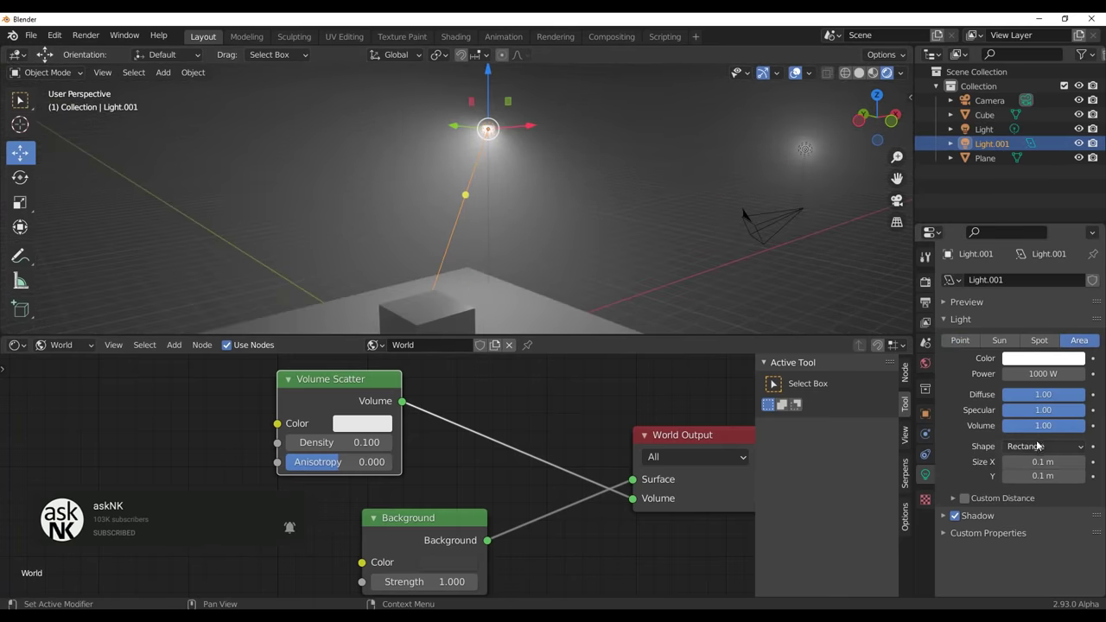
middle_drag(425, 177, 393, 157)
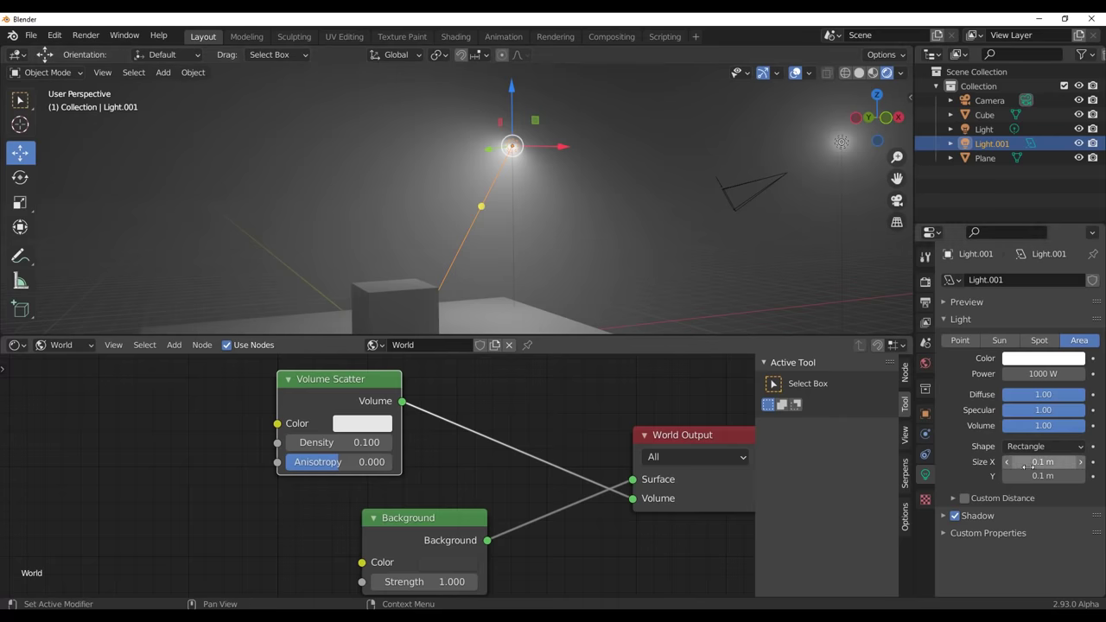
drag(1033, 462, 1067, 476)
Set the area light's Volume factor to 2, then try a lower value and undo it.
middle_drag(449, 259, 519, 208)
click(1044, 425)
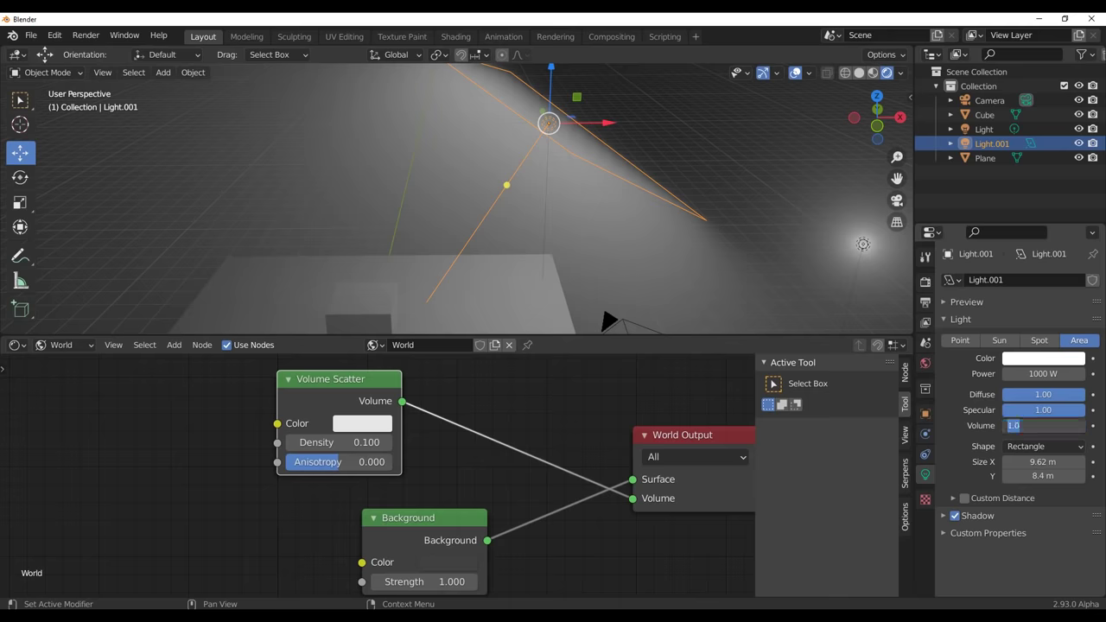
text(2)
key(Return)
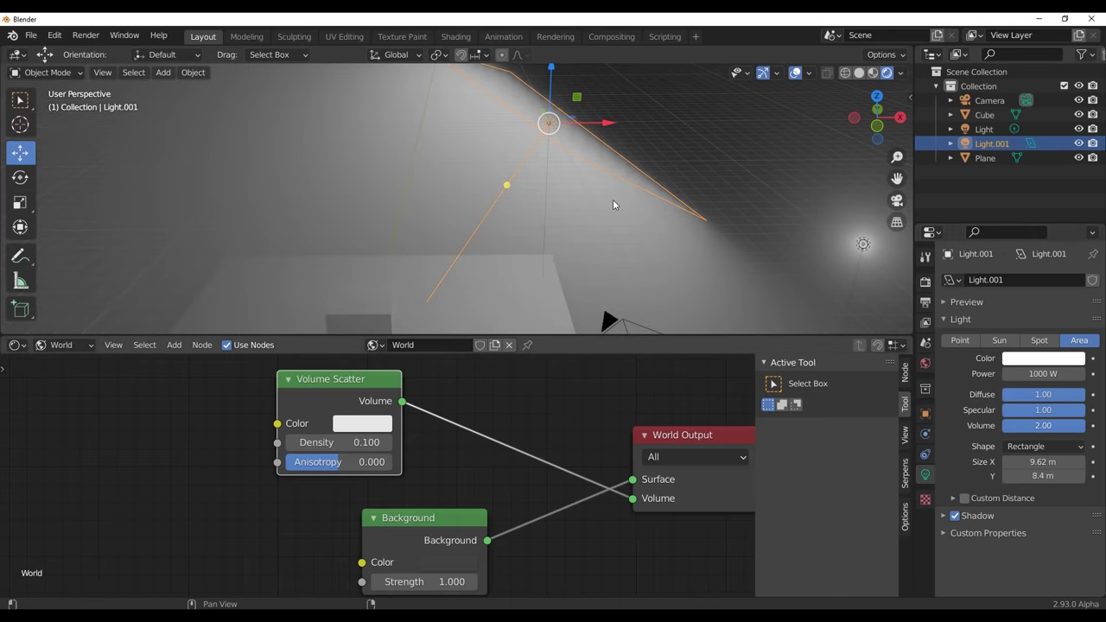
scroll(612, 199, down, 4)
middle_drag(613, 199, 588, 226)
scroll(558, 217, up, 3)
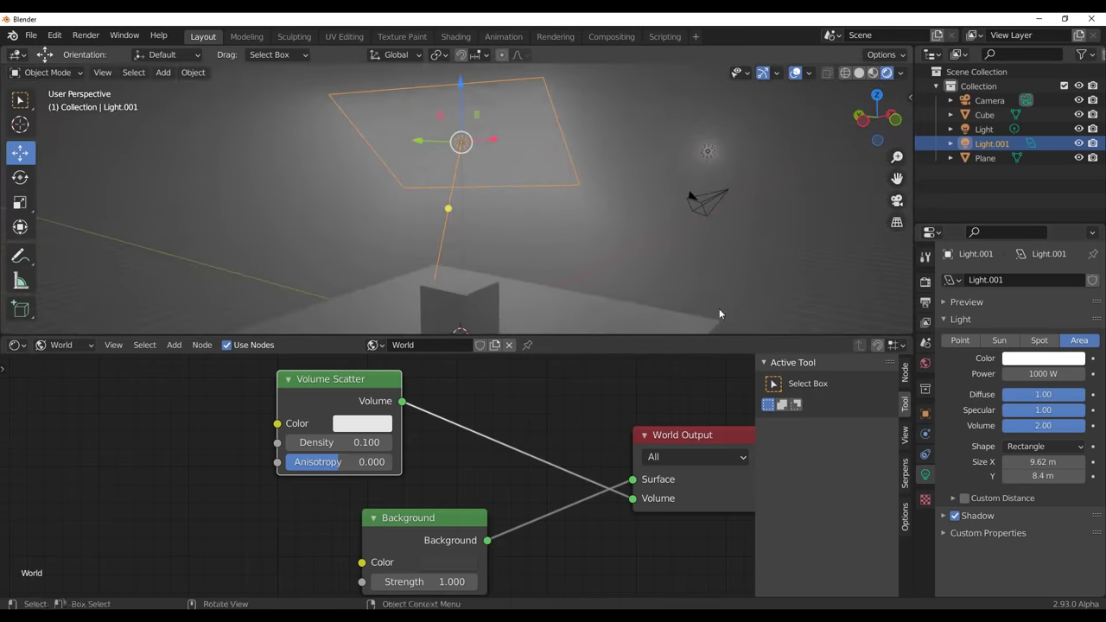
drag(1061, 427, 1002, 427)
key(ctrl+z)
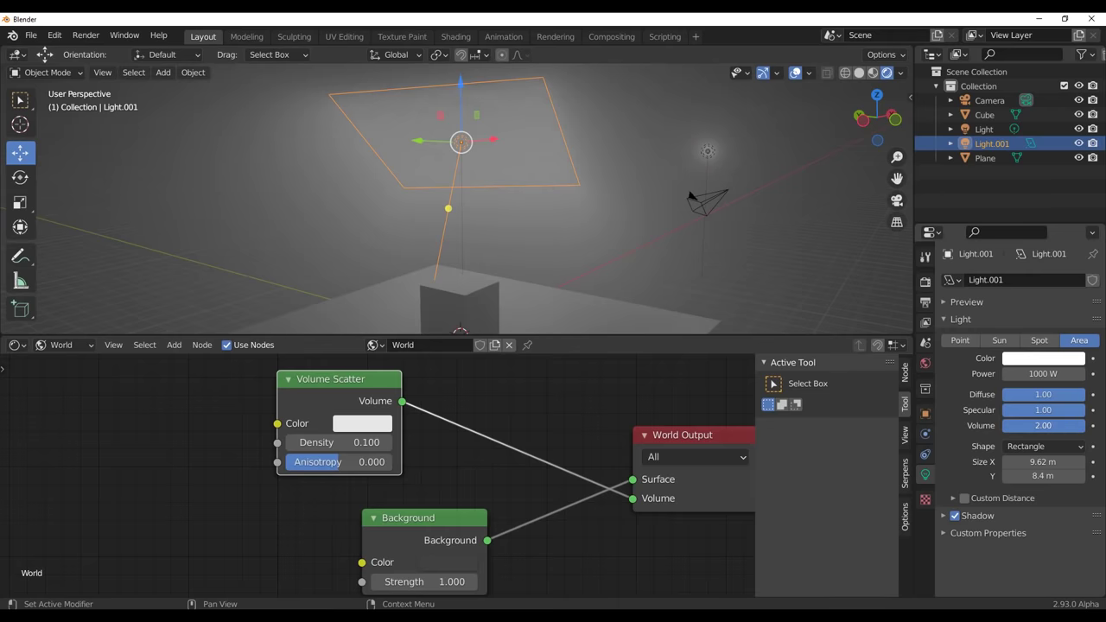
Raise the area light's Volume factor to 10, then lower it to 0.5.
click(1068, 426)
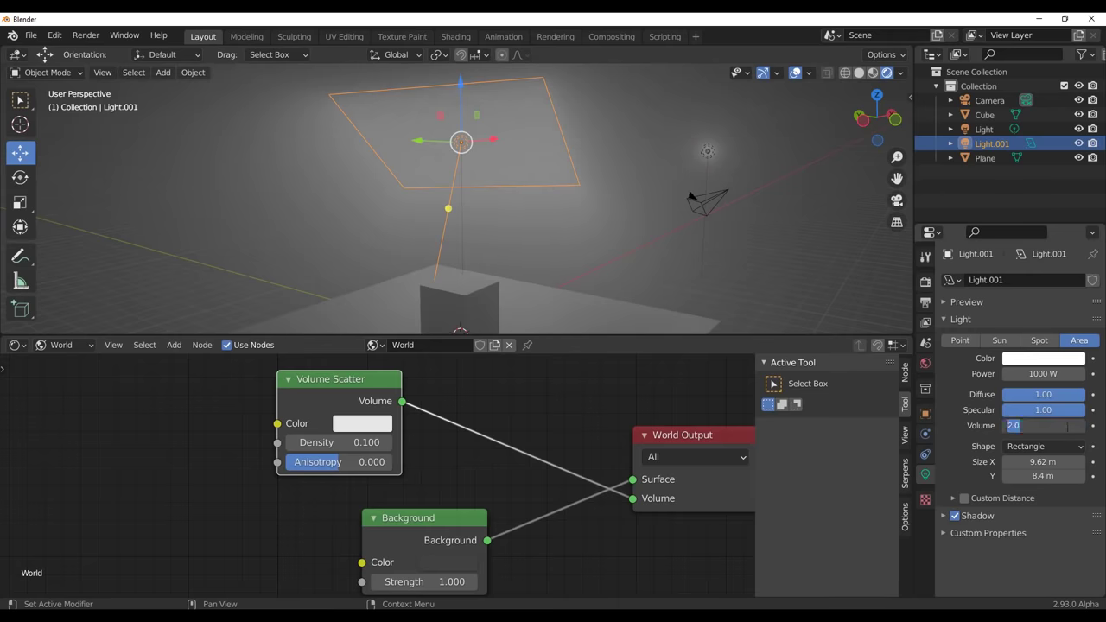
key(Return)
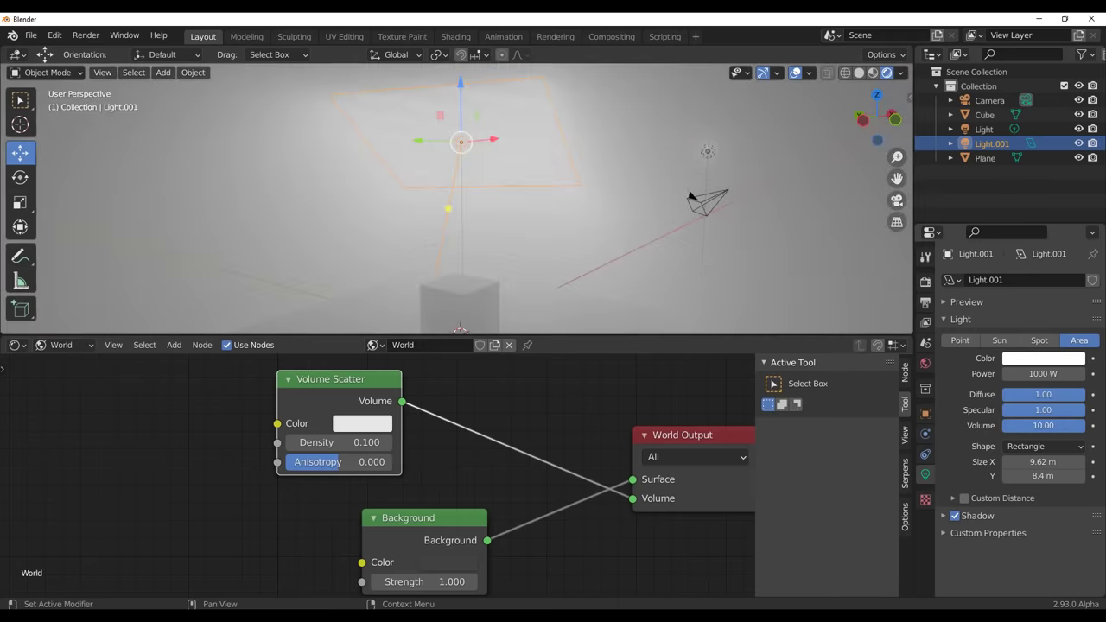
click(1068, 426)
text(0.5)
key(Return)
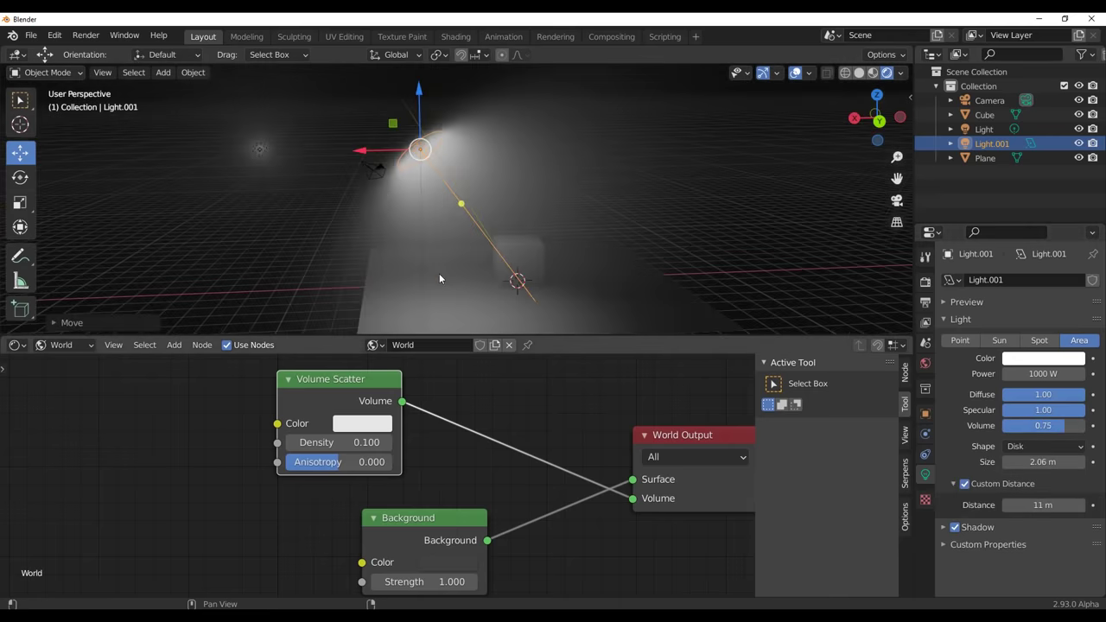
Switch the render engine to Cycles and set its device to GPU Compute.
middle_drag(439, 273, 489, 238)
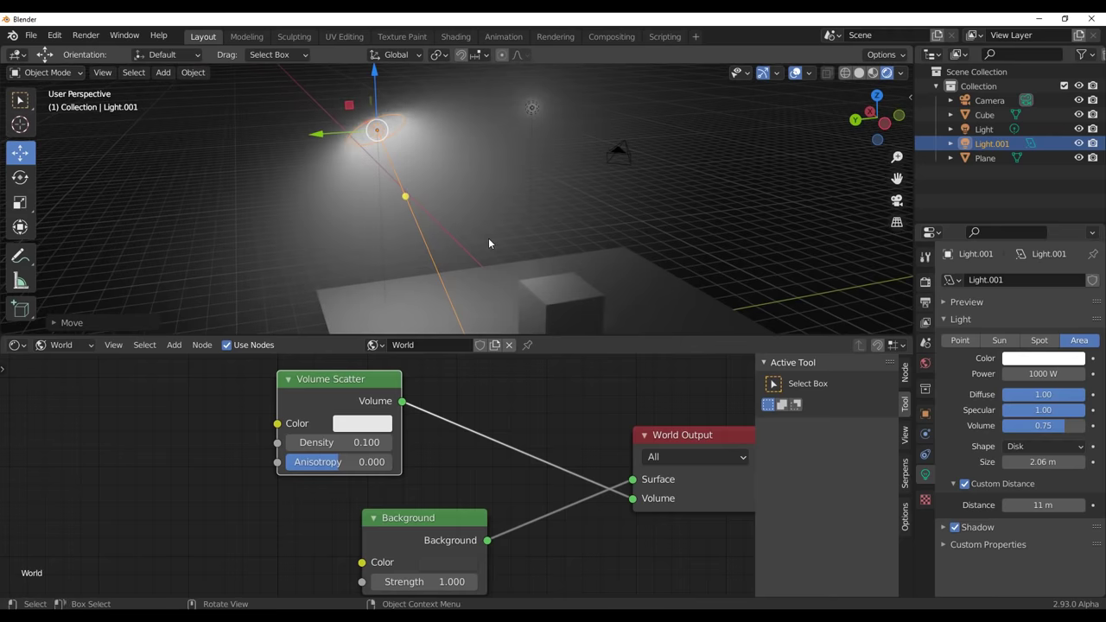
middle_drag(601, 413, 447, 417)
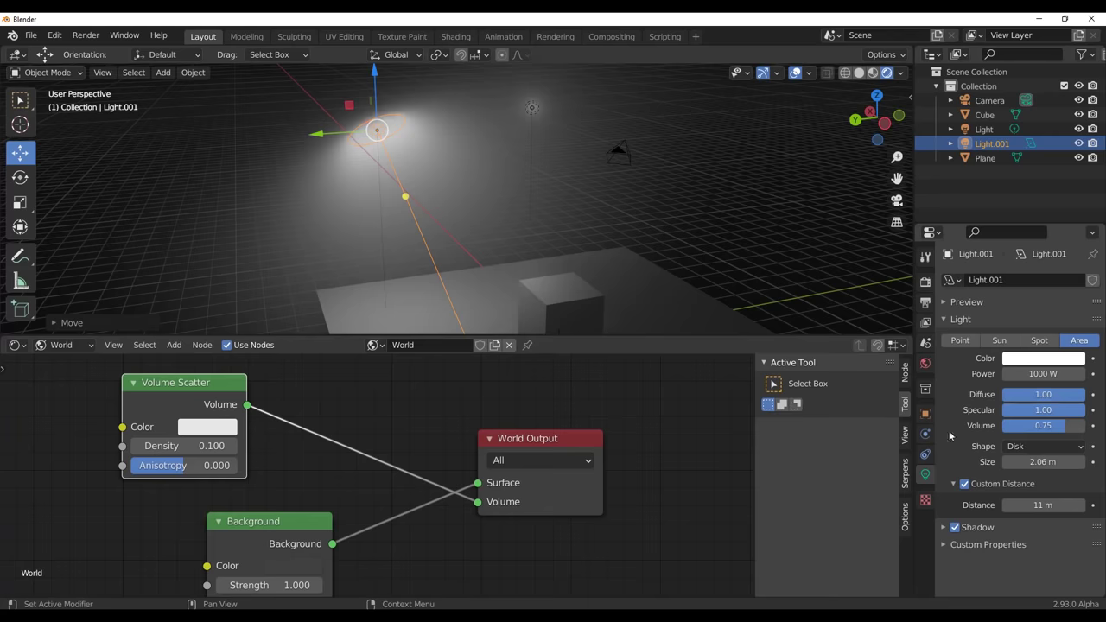
click(926, 282)
click(1045, 282)
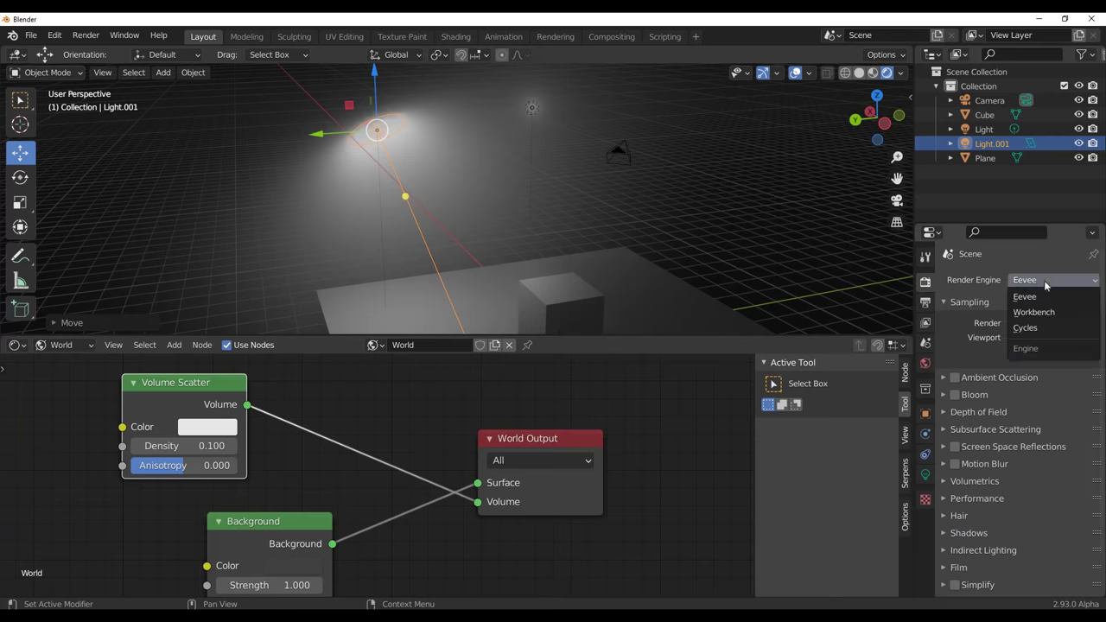
click(1040, 328)
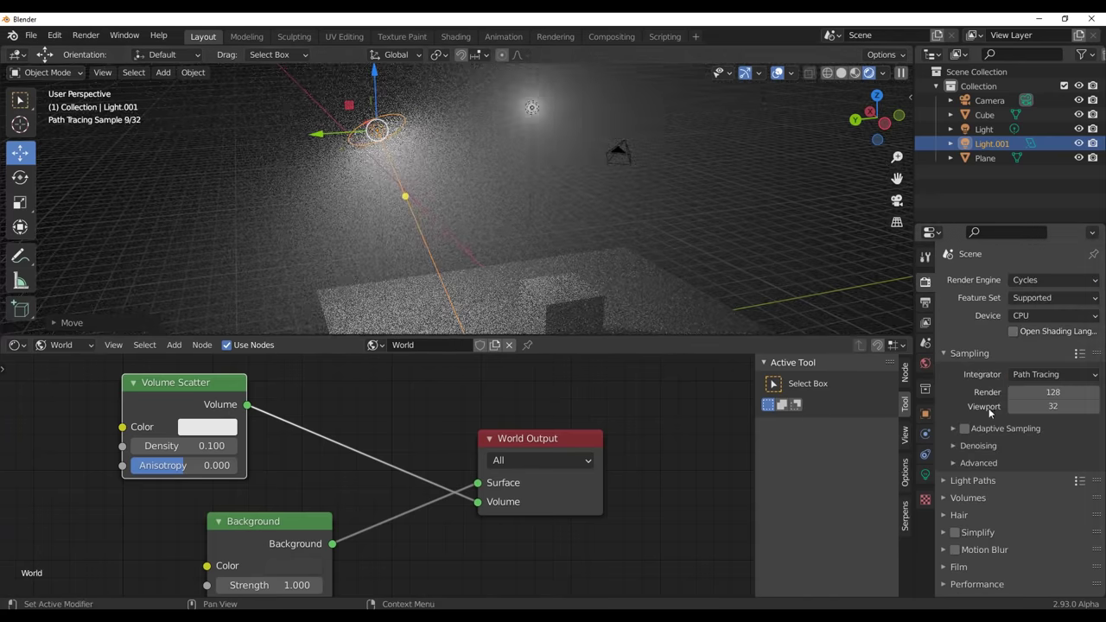
click(1033, 315)
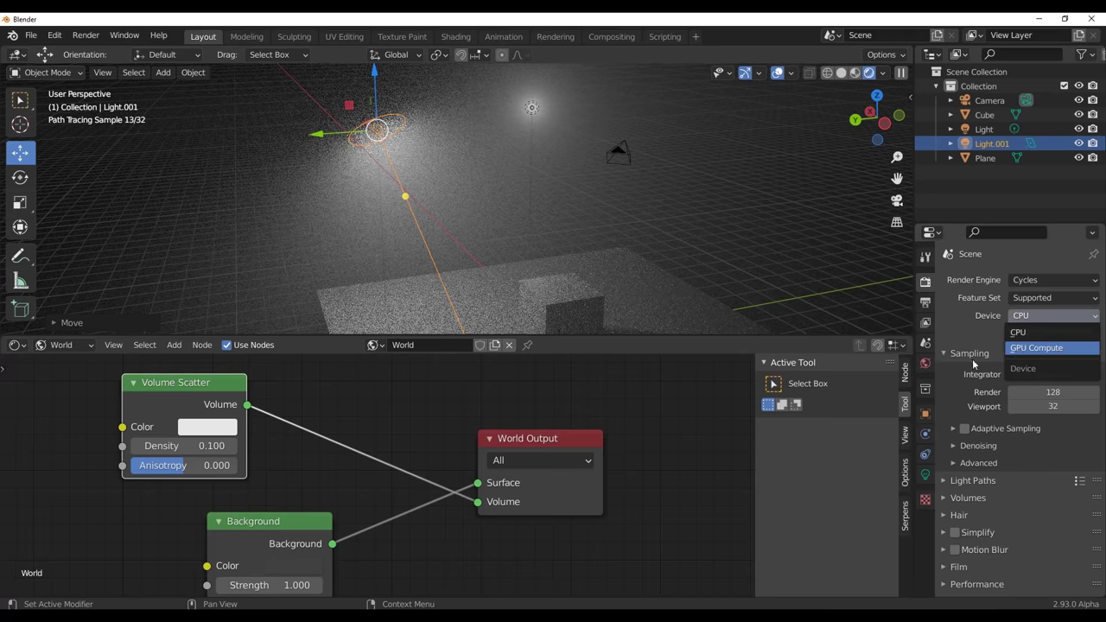
click(1037, 348)
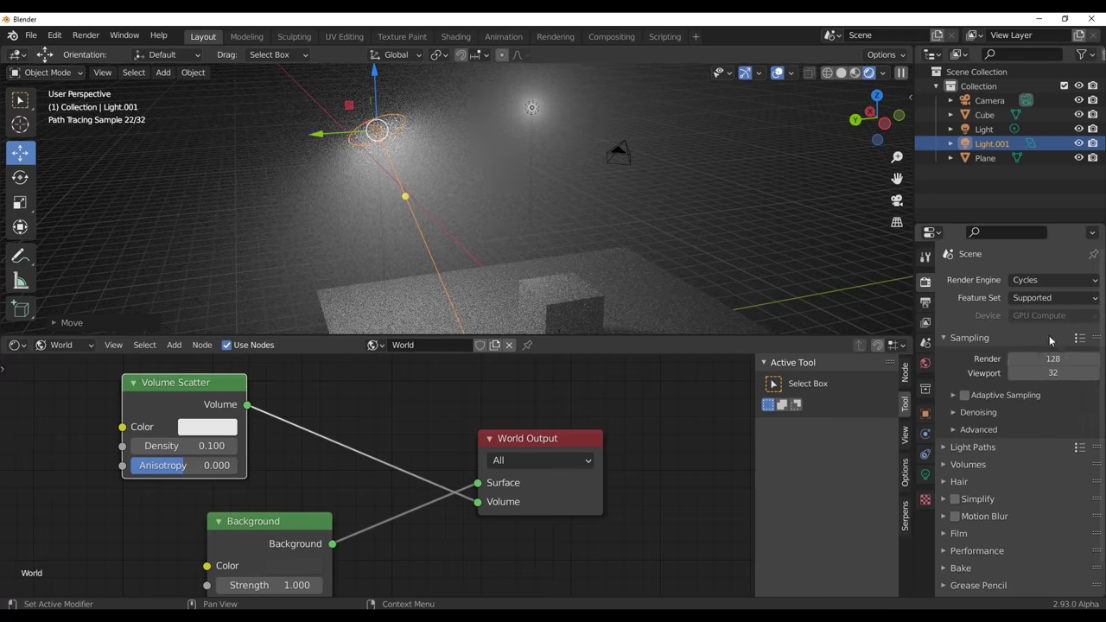
Show the area light's Beam Shape settings.
click(927, 480)
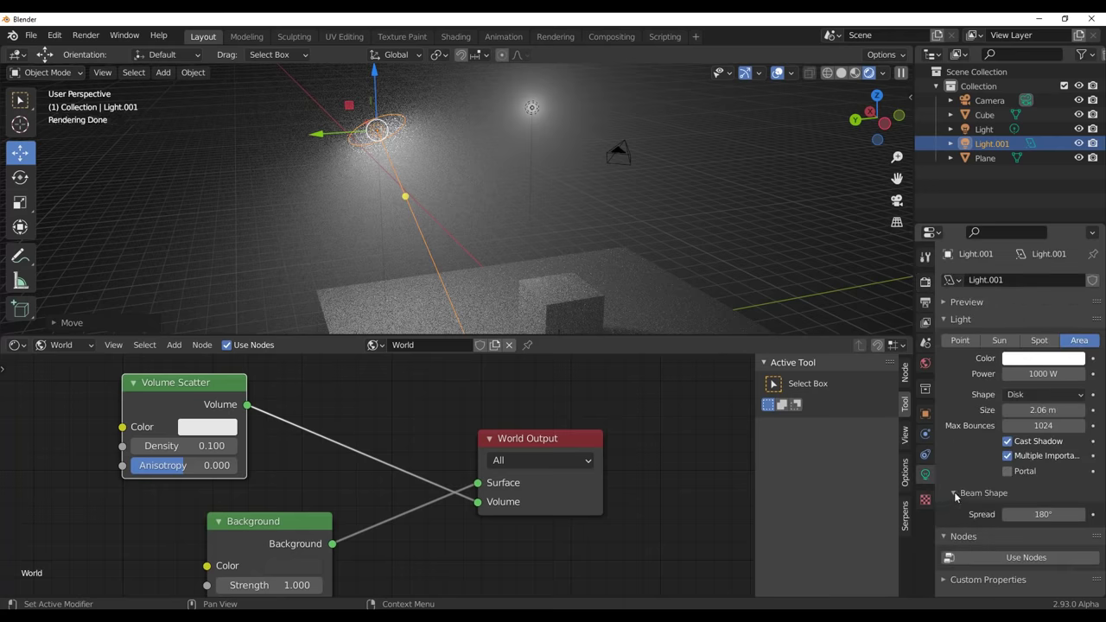
click(956, 494)
click(956, 493)
Move the area light in the XZ plane toward the cube and rotate it to point almost straight down.
mouse_move(314, 205)
middle_down()
mouse_move(426, 253)
mouse_move(432, 230)
mouse_move(541, 227)
middle_up()
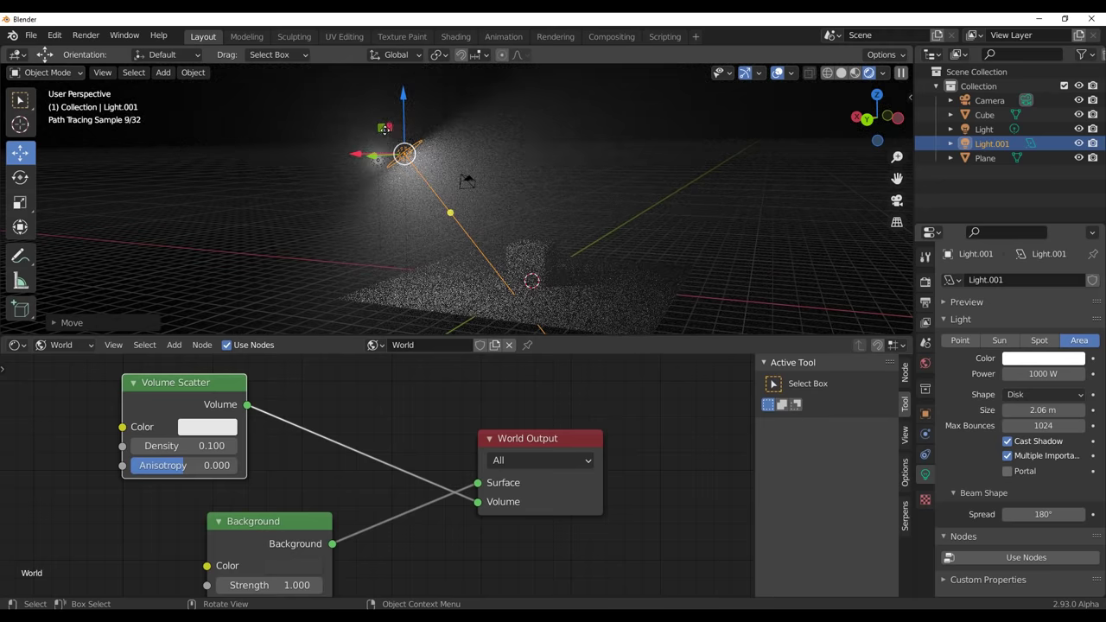
key(g)
key(shift+y)
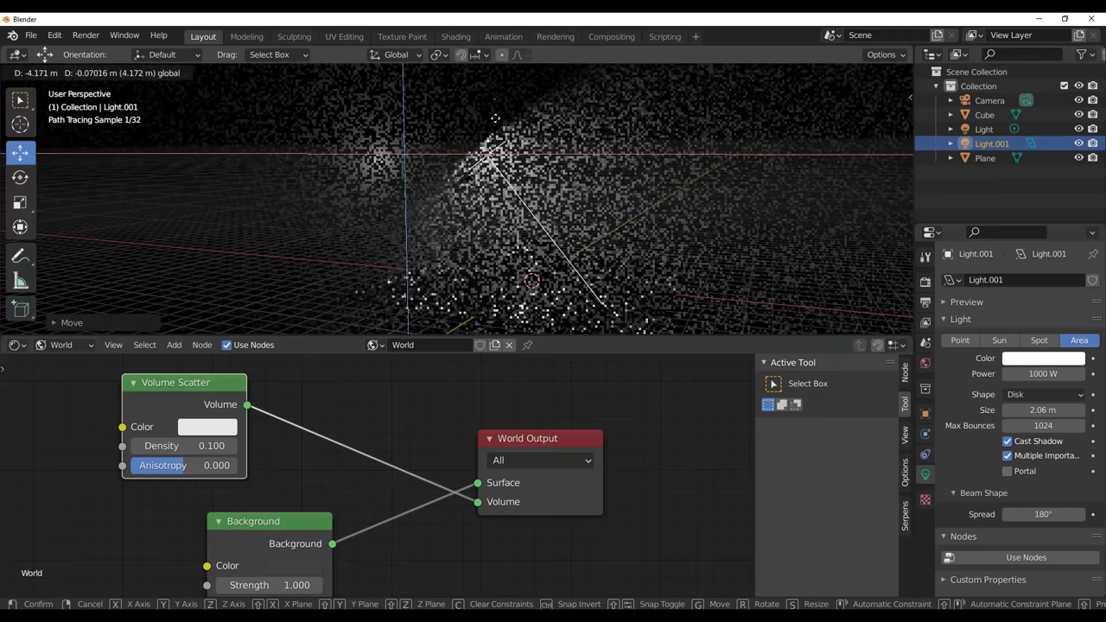
click(456, 111)
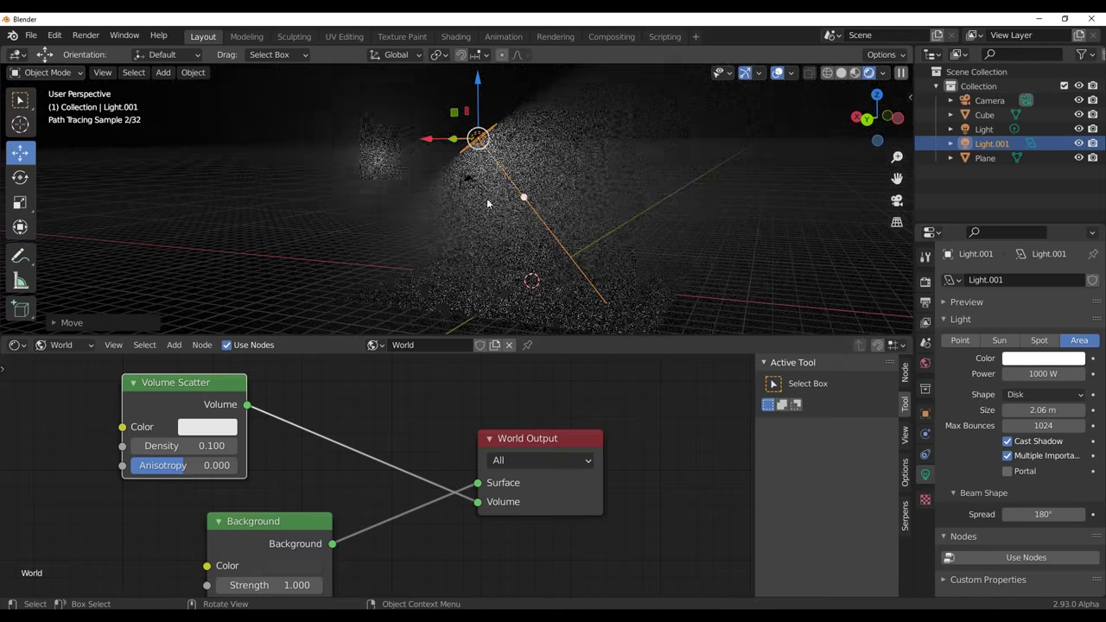
click(20, 177)
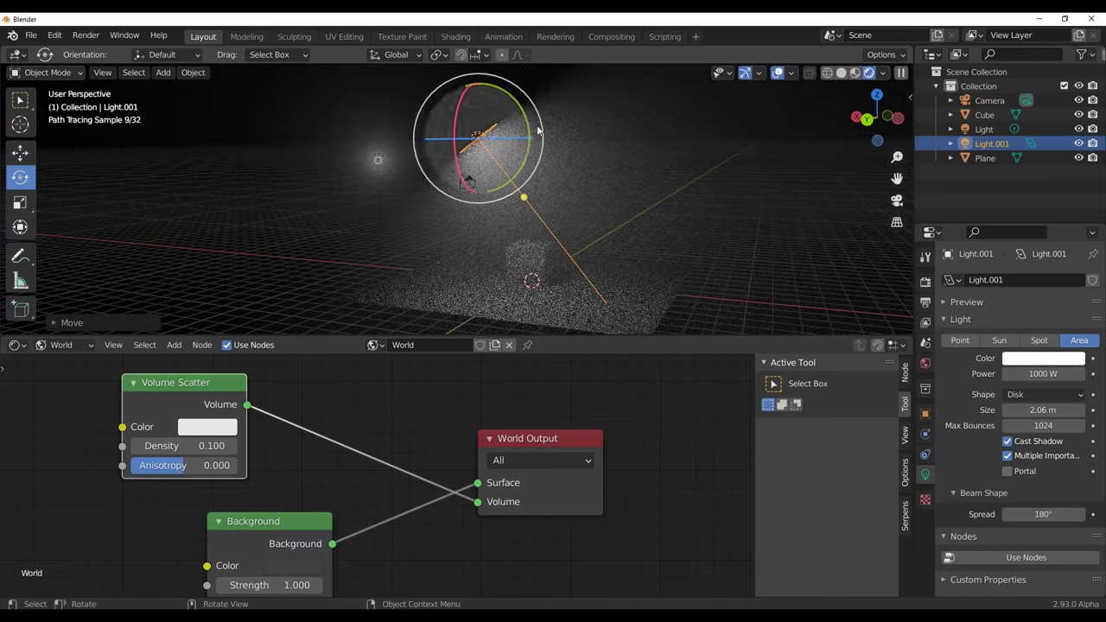
drag(480, 129, 523, 116)
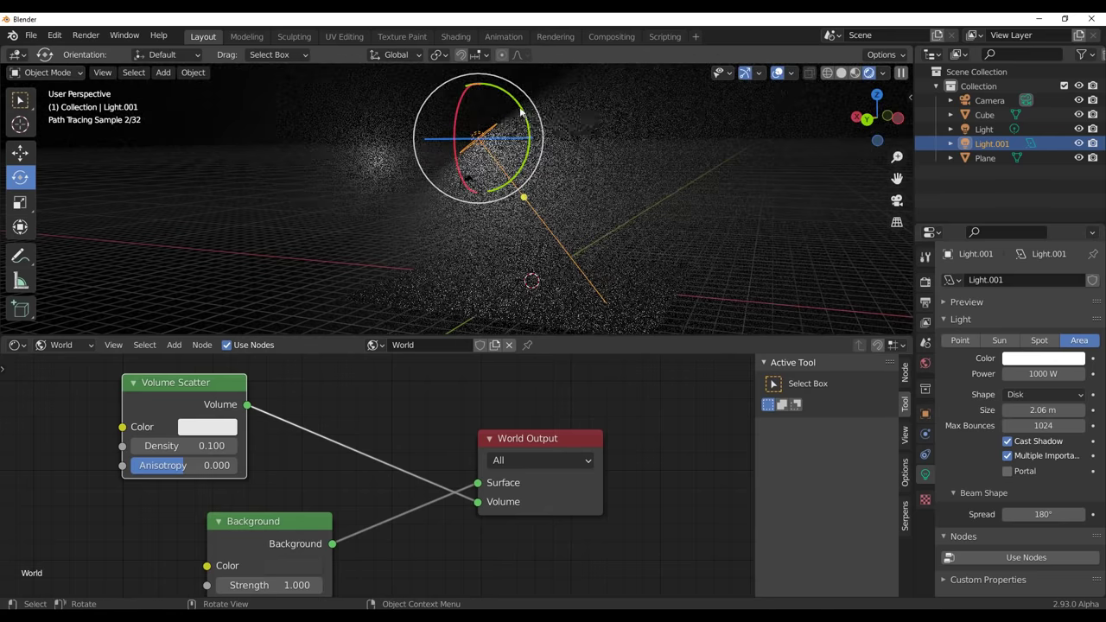
drag(523, 117, 532, 157)
middle_drag(643, 203, 613, 228)
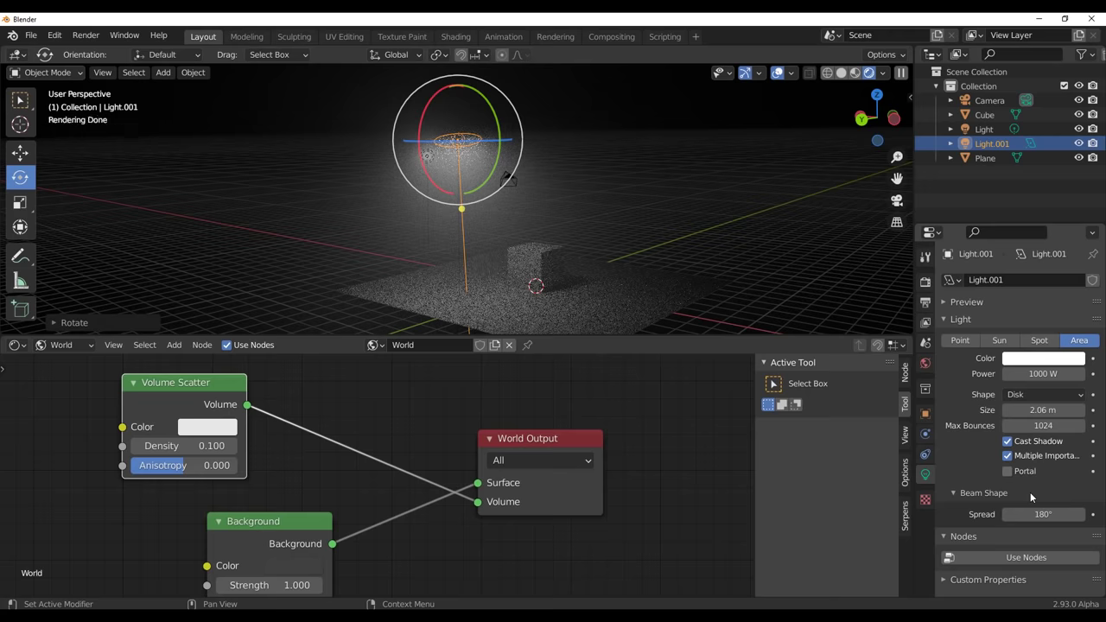
Scale the plane up so that it forms a much larger floor beneath the cube and lights.
click(655, 290)
scroll(623, 251, down, 3)
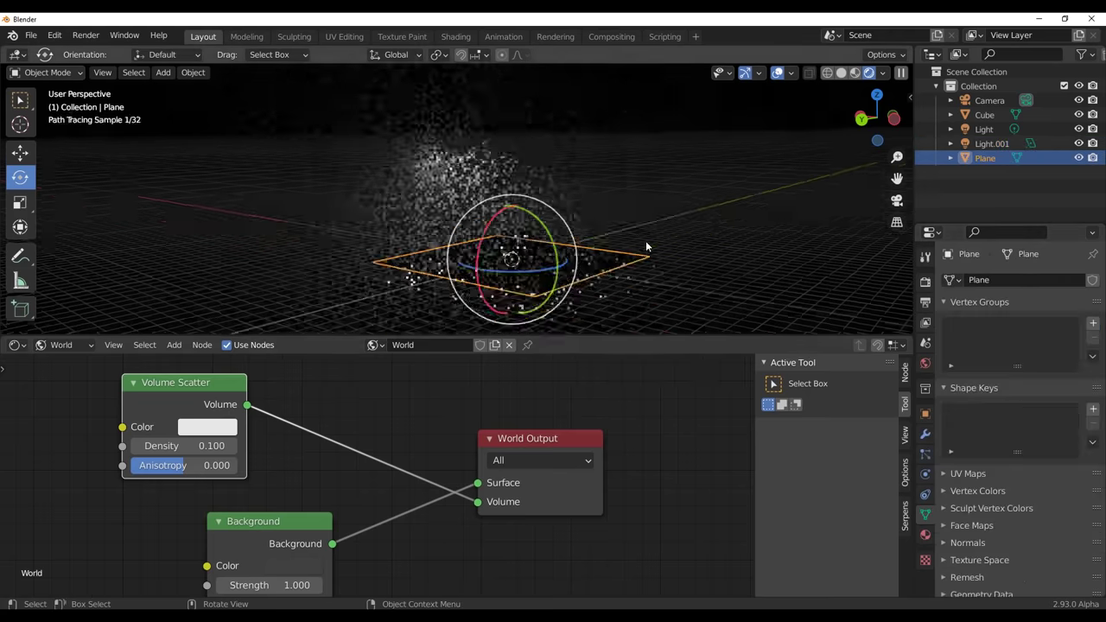
middle_drag(608, 237, 607, 299)
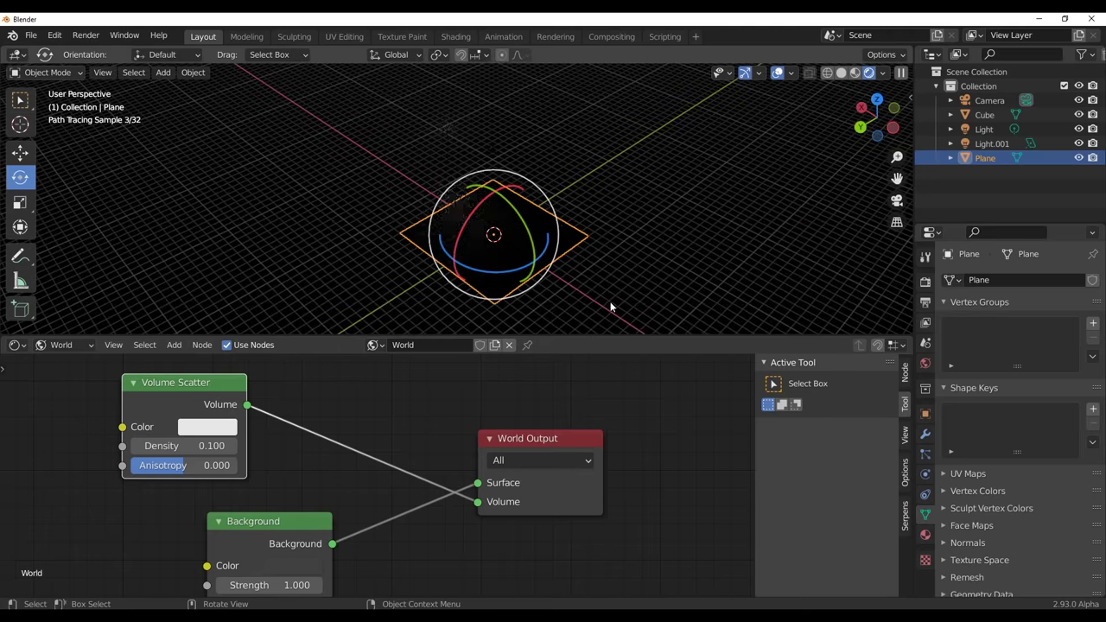
key(s)
click(174, 277)
middle_drag(175, 276, 569, 212)
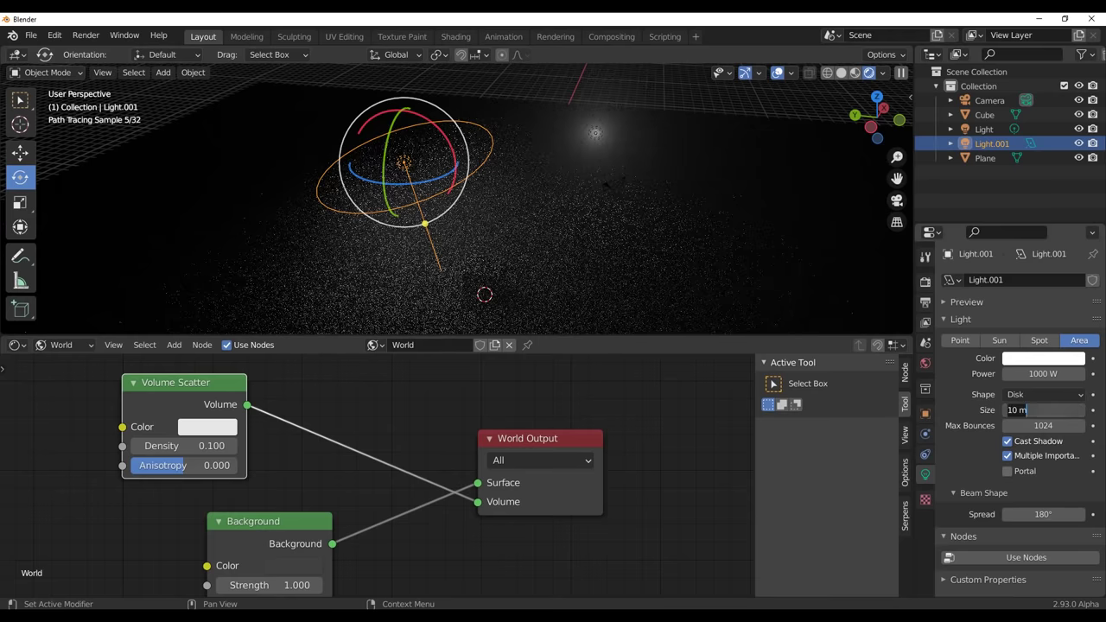
Set the disk area light's Size to 3 m.
key(BackSpace)
key(BackSpace)
key(BackSpace)
key(BackSpace)
text(3)
key(Return)
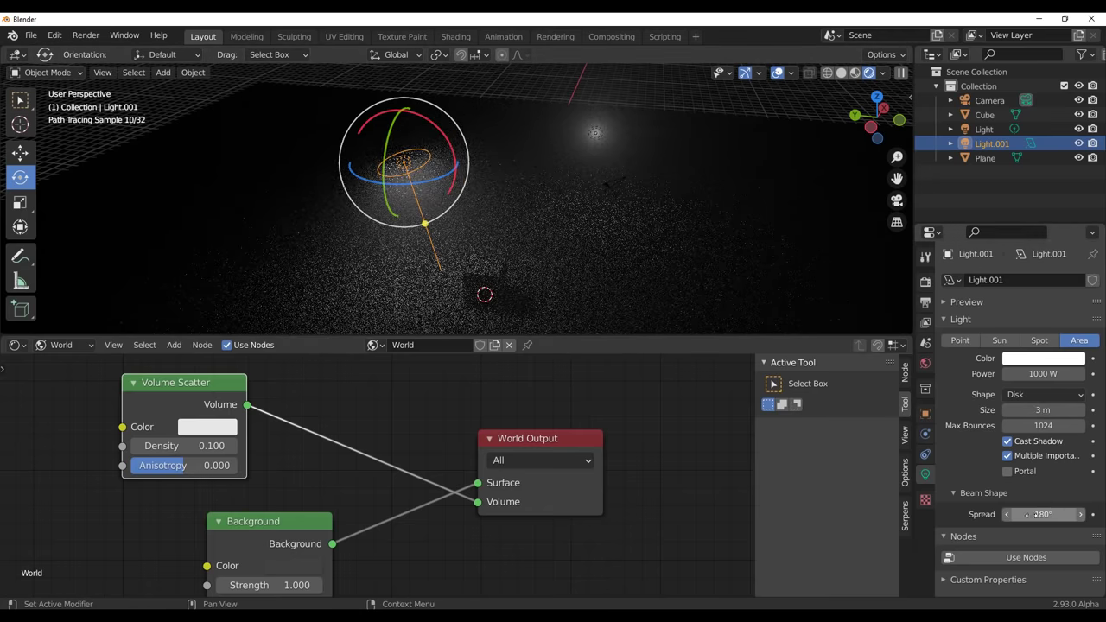
Narrow the area light's beam Spread to 30.2° and hide the point light in the viewport.
drag(1028, 514, 976, 515)
mouse_move(646, 265)
middle_down()
mouse_move(431, 244)
mouse_move(616, 211)
middle_up()
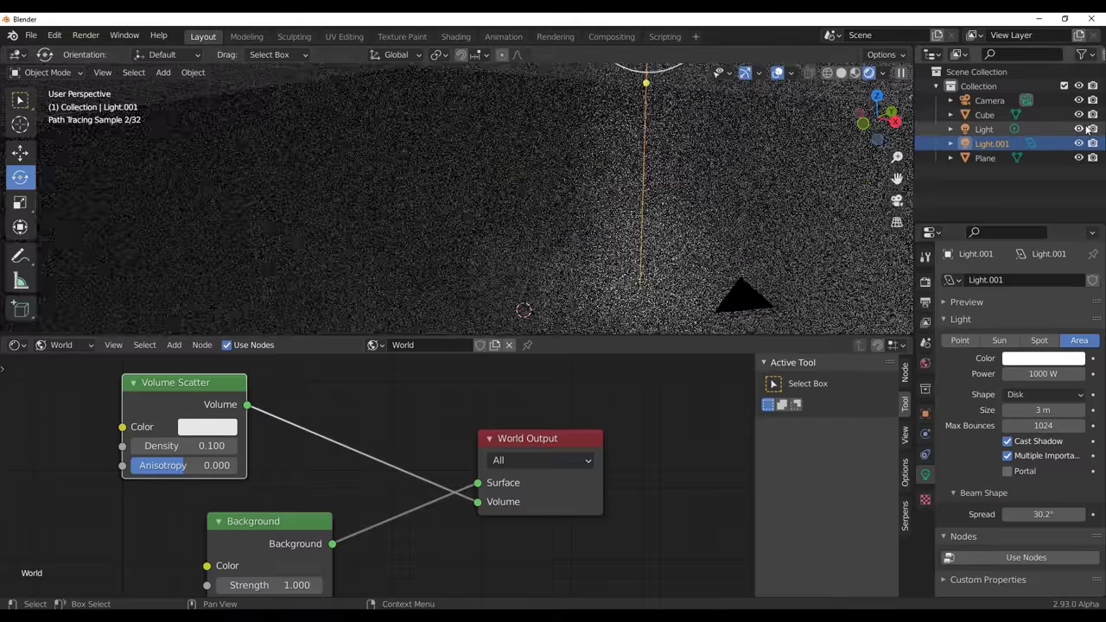
click(1078, 129)
mouse_move(804, 233)
middle_down()
mouse_move(738, 255)
mouse_move(659, 211)
mouse_move(617, 257)
middle_up()
Check the Cycles render settings, then widen the area light's beam Spread to 98.9°.
click(925, 281)
scroll(617, 258, up, 3)
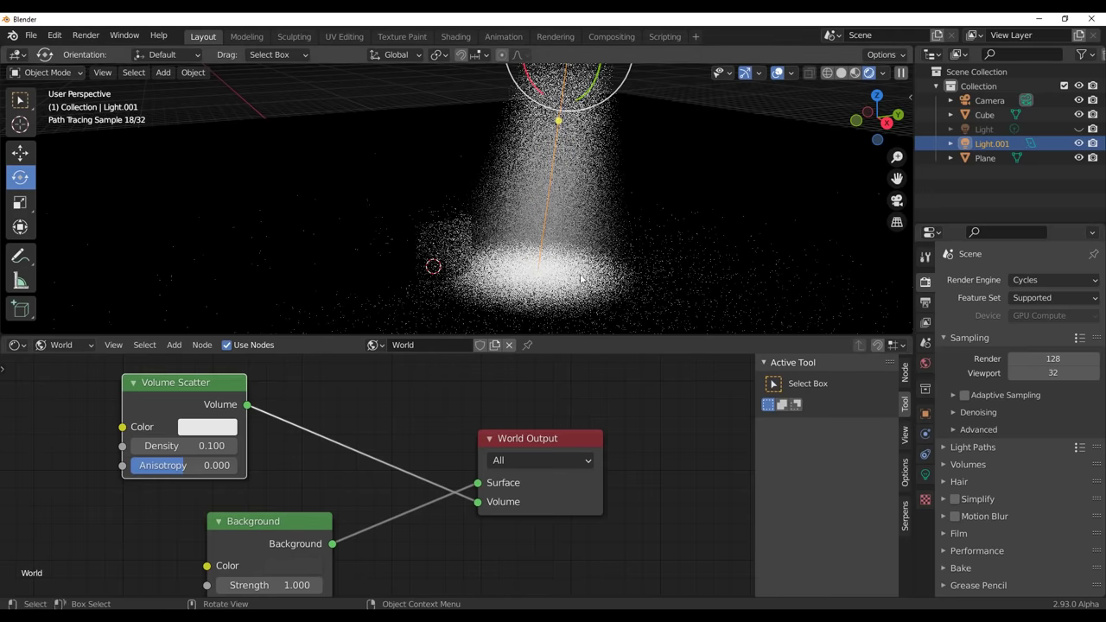
click(926, 474)
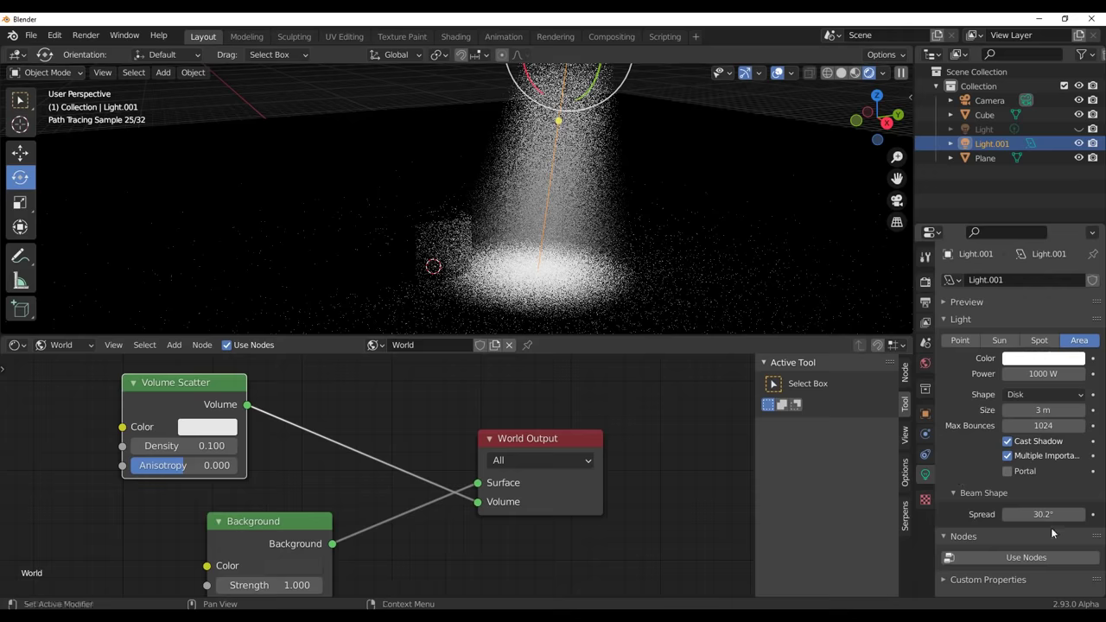
drag(1051, 533, 1038, 515)
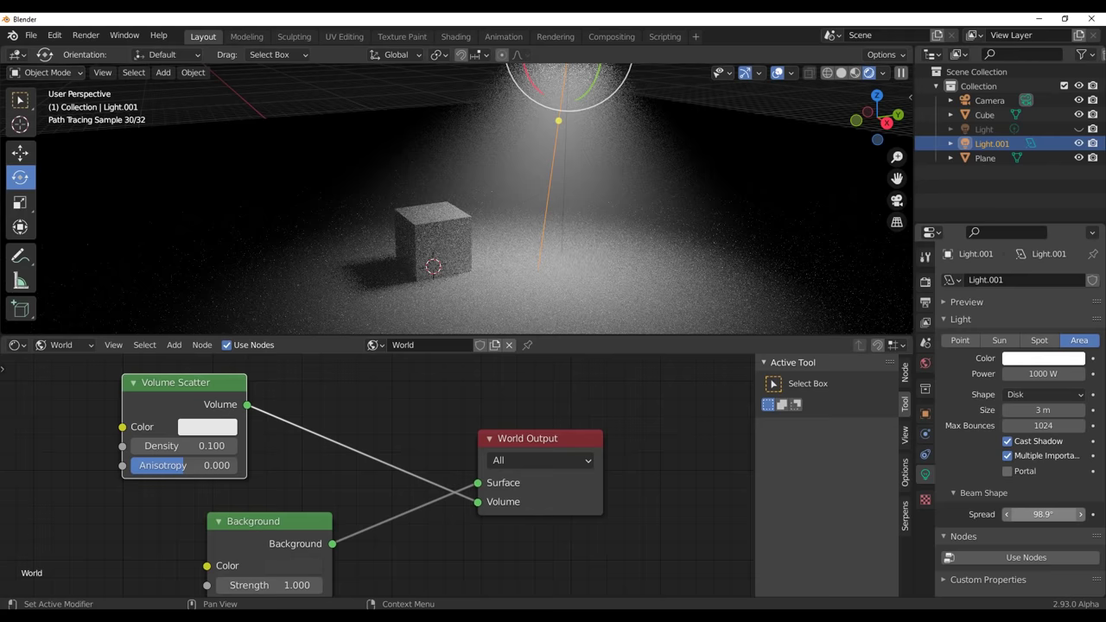
In solid viewport shading, select the cube and change the shader editor to the Geometry Node Editor.
click(841, 72)
mouse_move(553, 199)
middle_down()
mouse_move(521, 269)
mouse_move(577, 280)
mouse_move(545, 203)
mouse_move(425, 232)
mouse_move(526, 259)
mouse_move(499, 270)
mouse_move(500, 309)
middle_up()
click(432, 235)
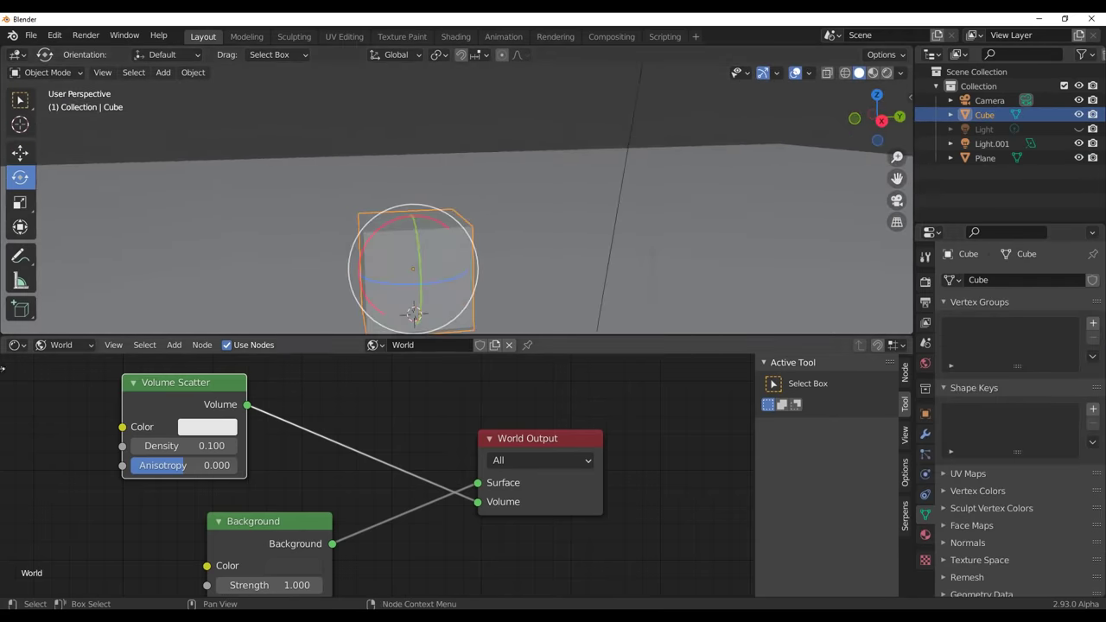
click(15, 345)
click(73, 468)
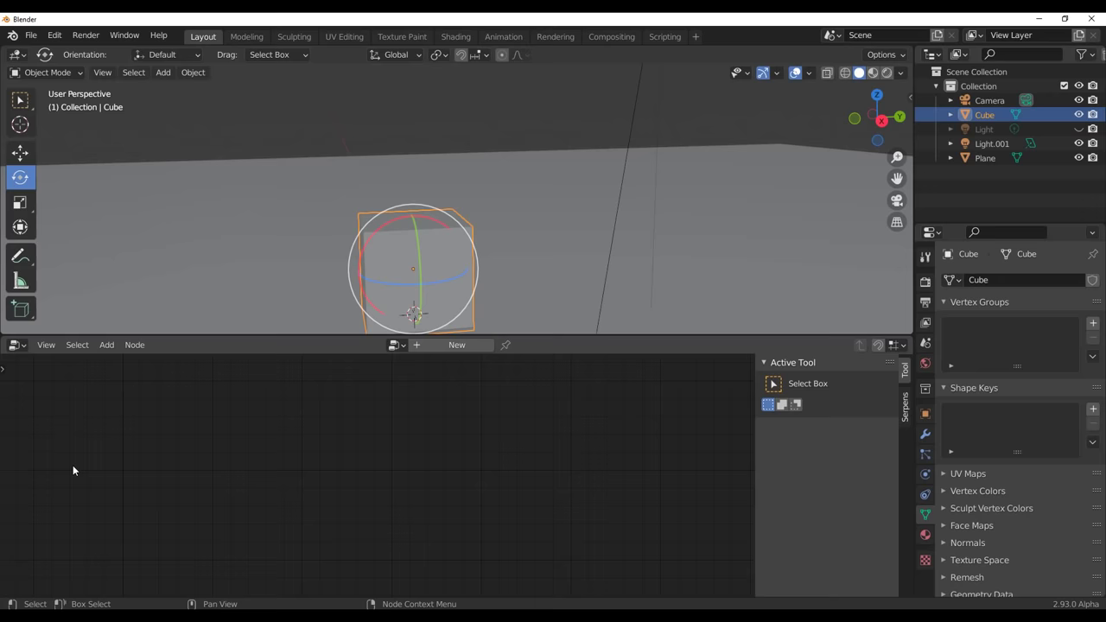
Reselect the cube and create a new geometry node tree for it.
click(520, 274)
middle_drag(466, 277, 438, 127)
click(442, 141)
click(456, 259)
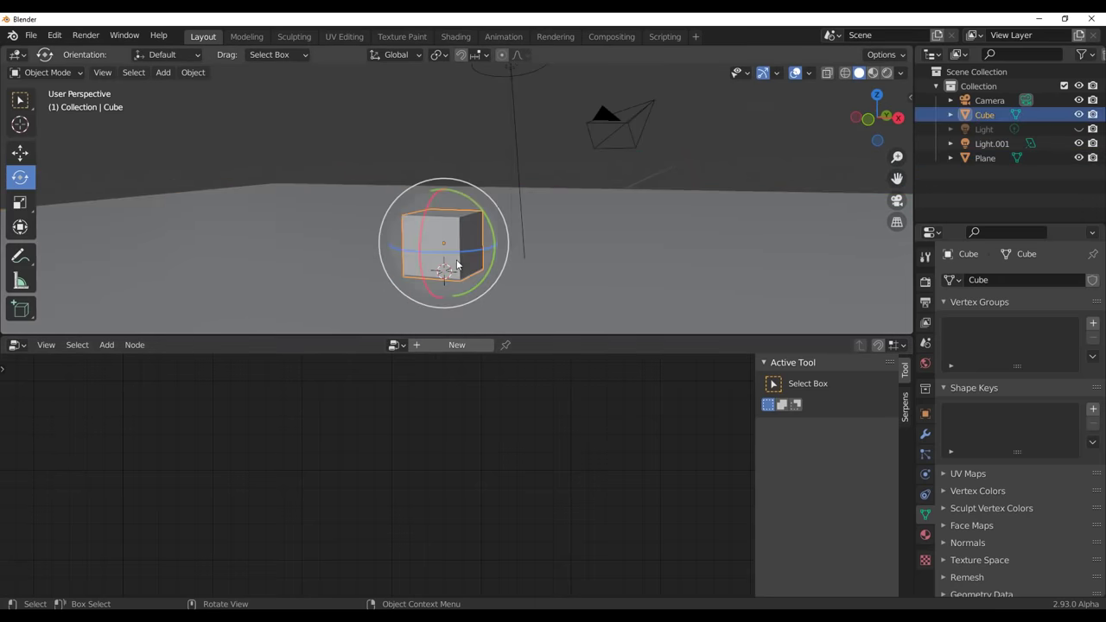
click(456, 345)
scroll(420, 480, up, 3)
scroll(417, 467, down, 2)
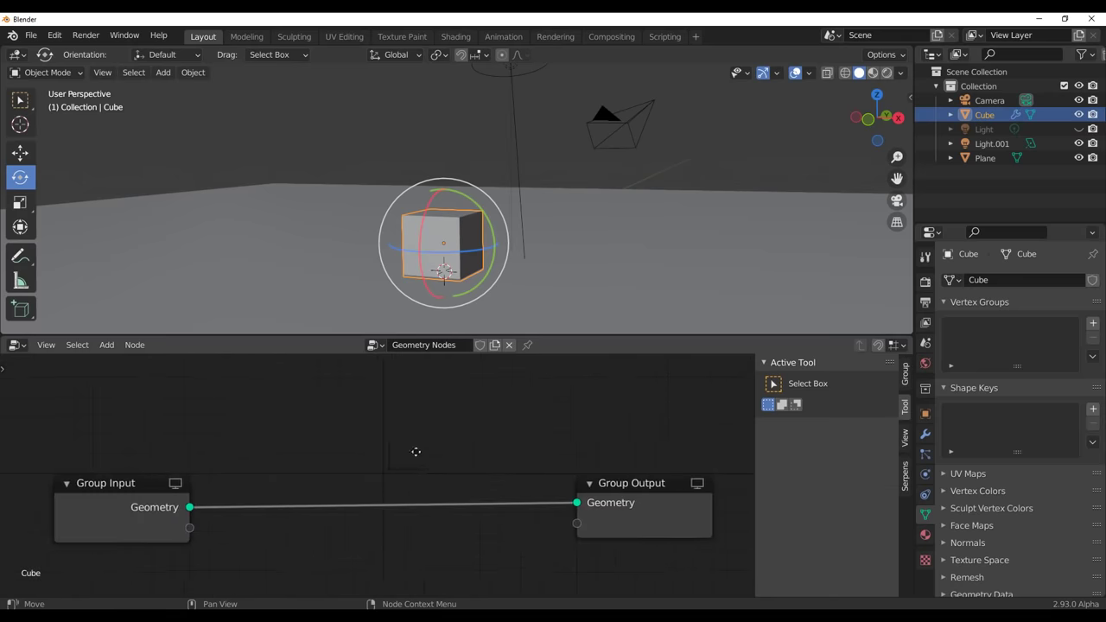
Move the Group Output node closer to the Group Input node and turn on its display toggle.
drag(717, 510, 448, 505)
scroll(664, 525, up, 1)
mouse_move(664, 525)
middle_down()
mouse_move(575, 523)
mouse_move(649, 525)
middle_up()
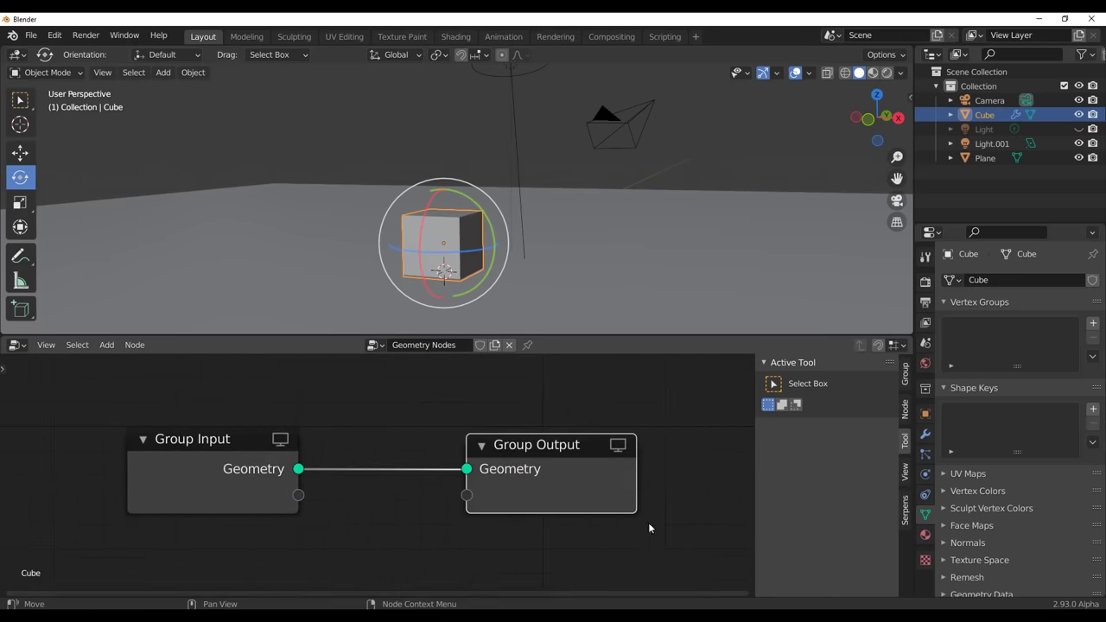
click(619, 446)
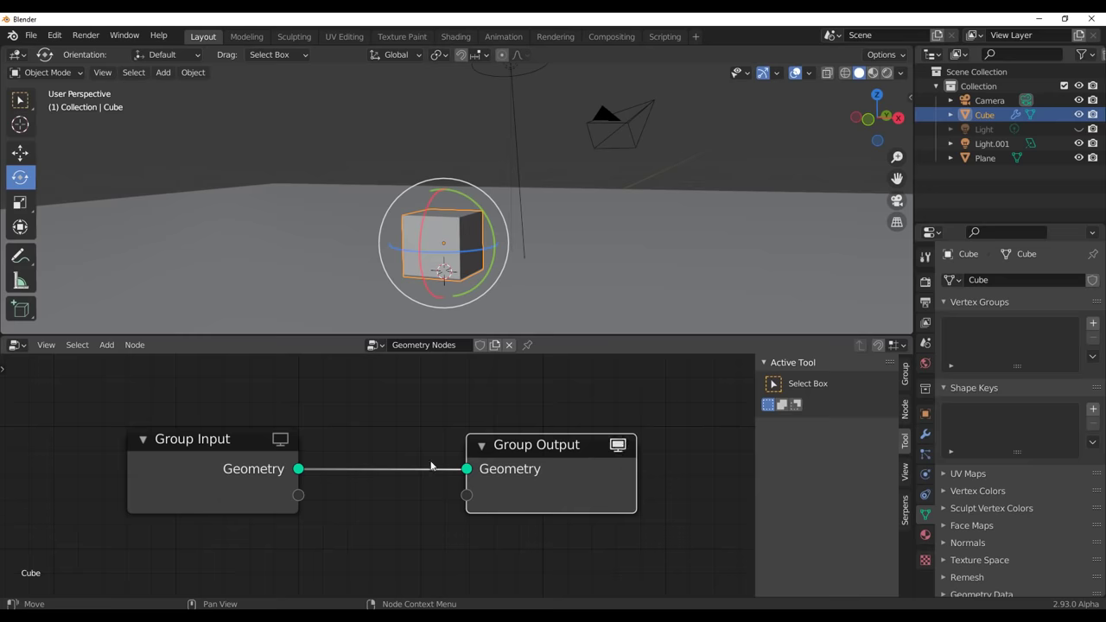
Insert a Boolean node on the link between the Group Input and Group Output nodes.
key(shift+a)
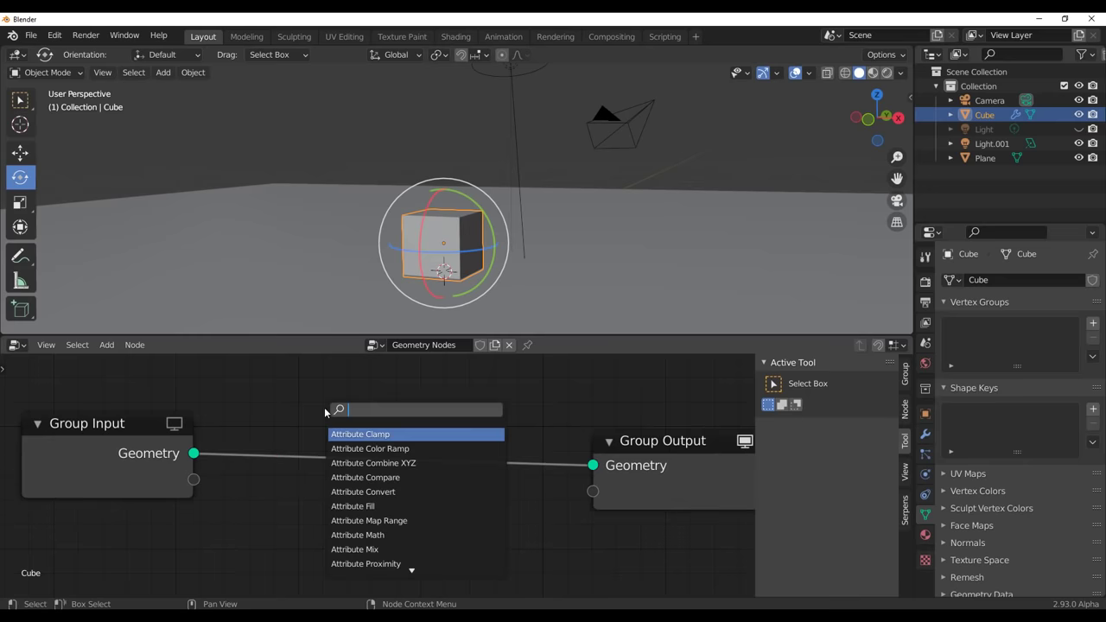
text(bo)
key(Return)
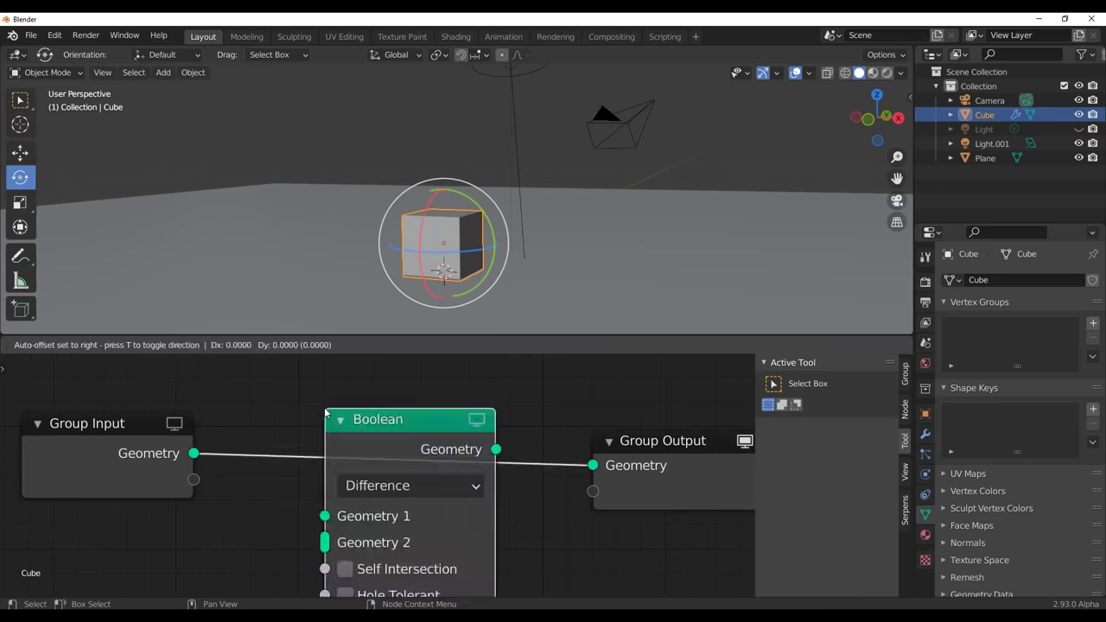
click(325, 413)
key(Home)
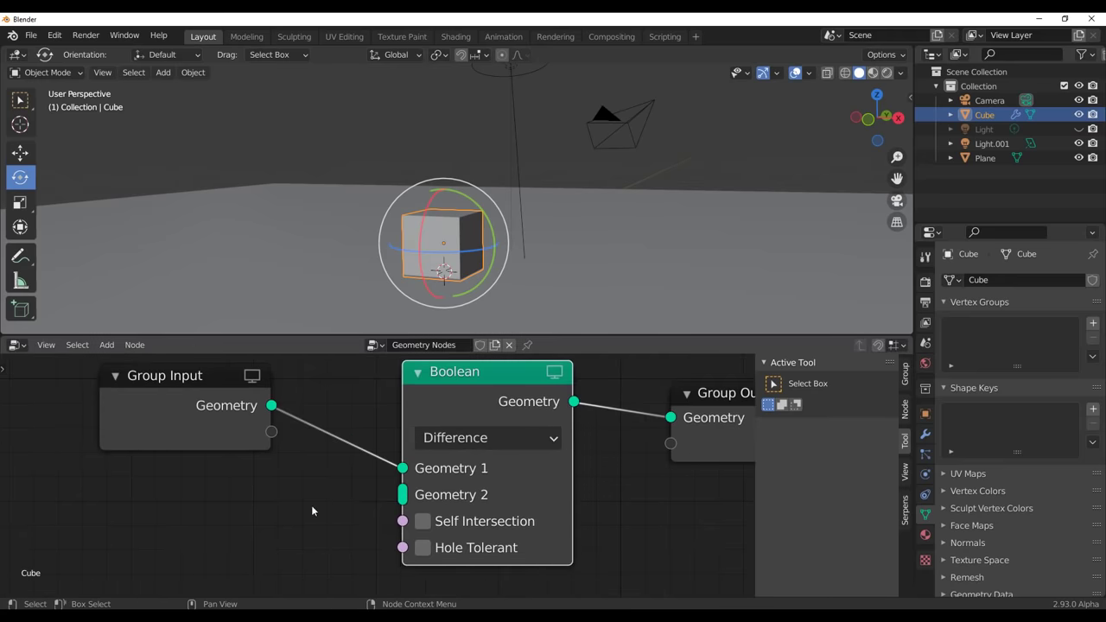
scroll(332, 480, down, 2)
ctrl+scroll(317, 505, right, 2)
ctrl+scroll(297, 489, left, 4)
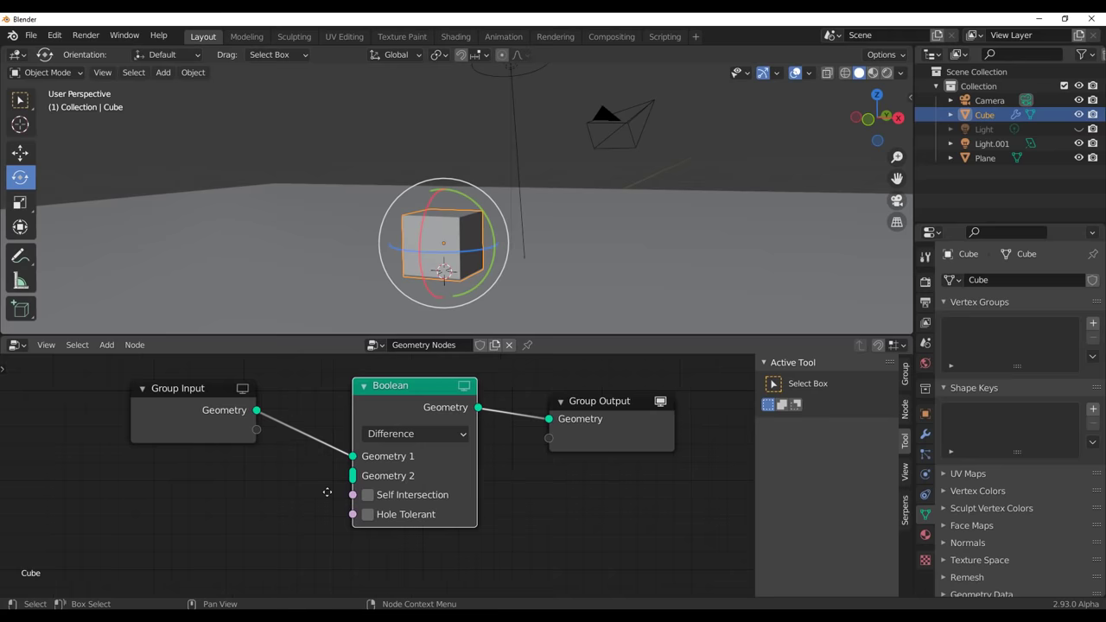
Move the Group Input node away from the Boolean node and add a Cone node below it.
drag(328, 417, 217, 395)
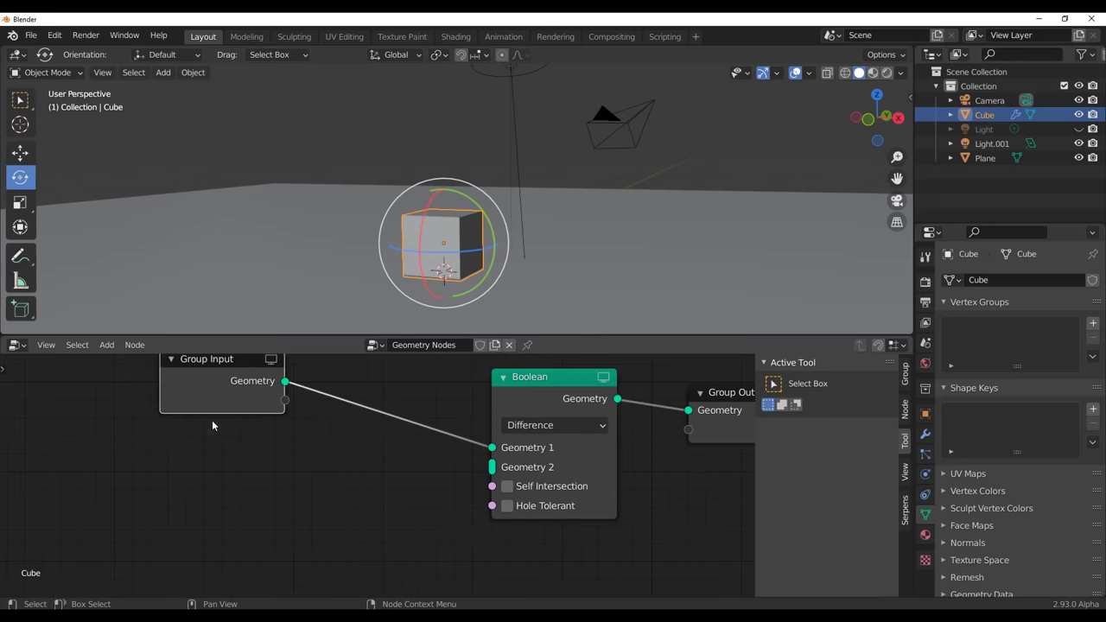
click(227, 492)
key(shift+a)
click(195, 412)
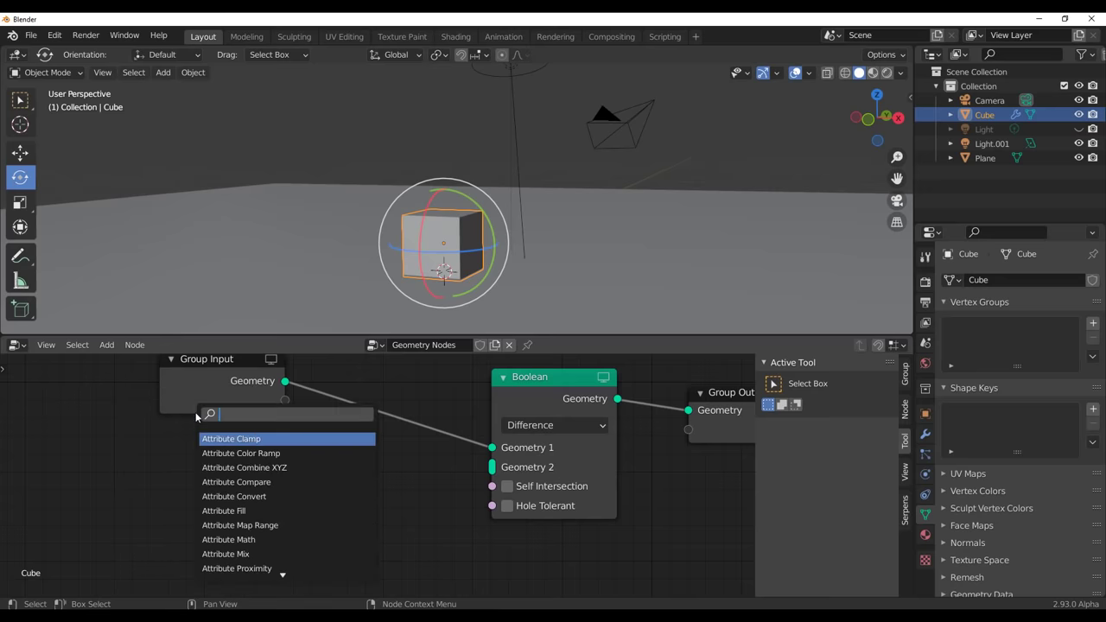
text(cone)
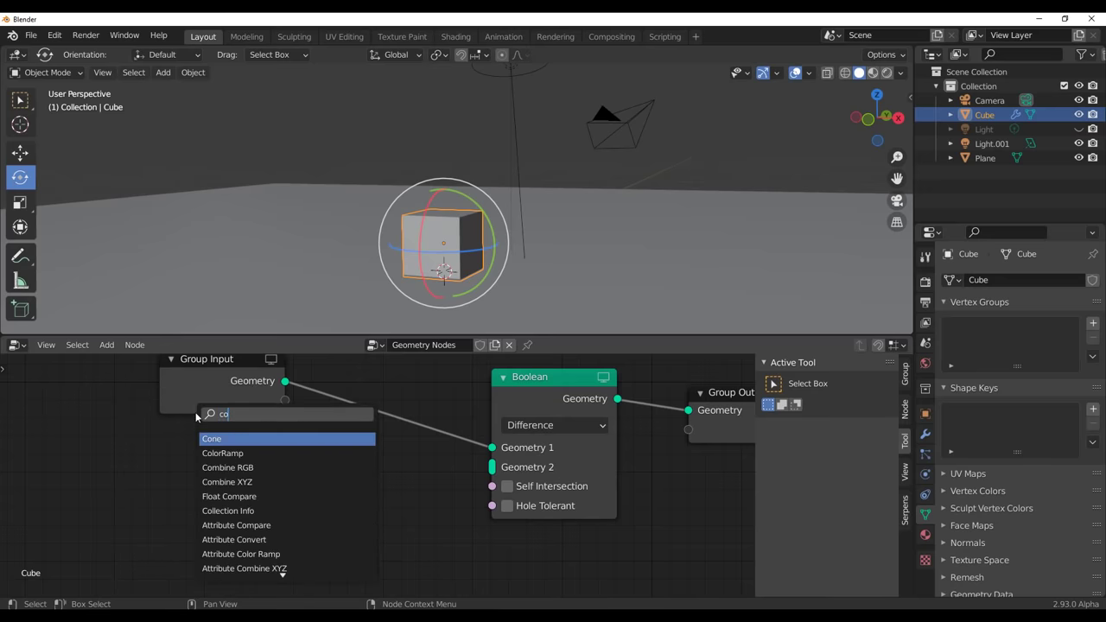
key(Return)
click(211, 454)
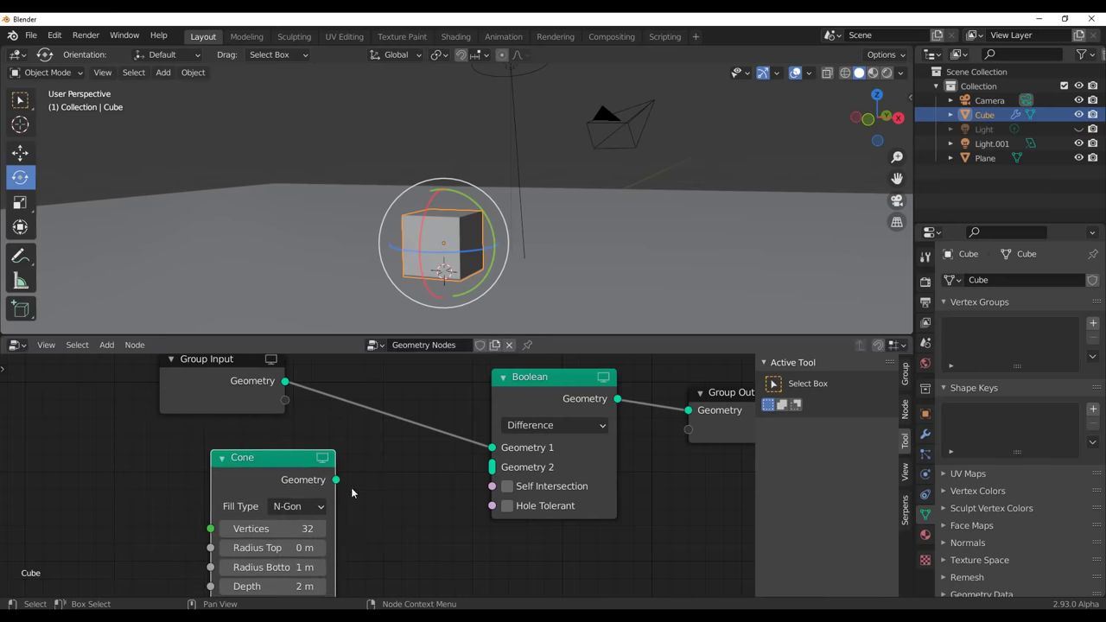
Connect the Cone's Geometry output to the Boolean node's Geometry 2 input and view the cube from above.
drag(335, 481, 491, 468)
middle_drag(562, 188, 420, 247)
scroll(482, 196, up, 3)
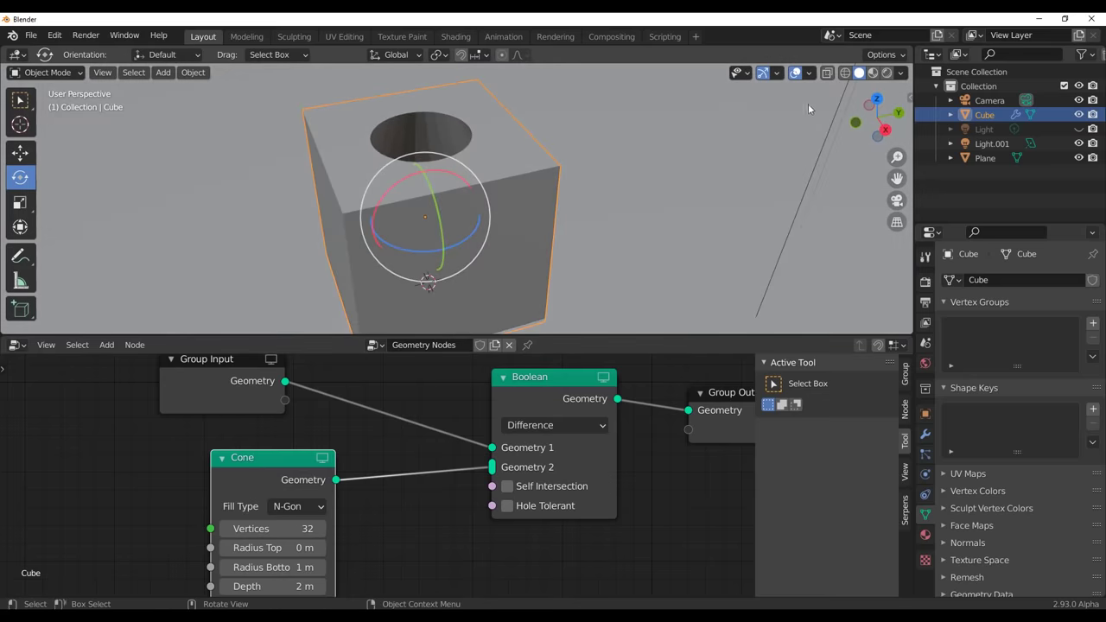
Enable the Wireframe overlay in the viewport and inspect the boolean cut from several angles.
click(809, 73)
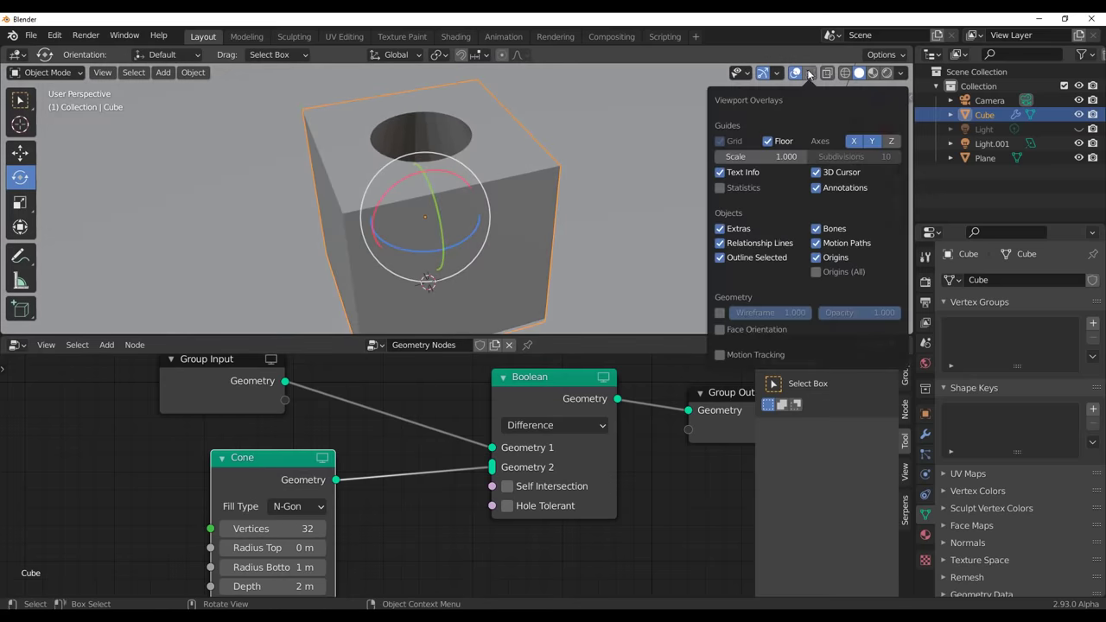
click(719, 312)
middle_drag(536, 156, 415, 116)
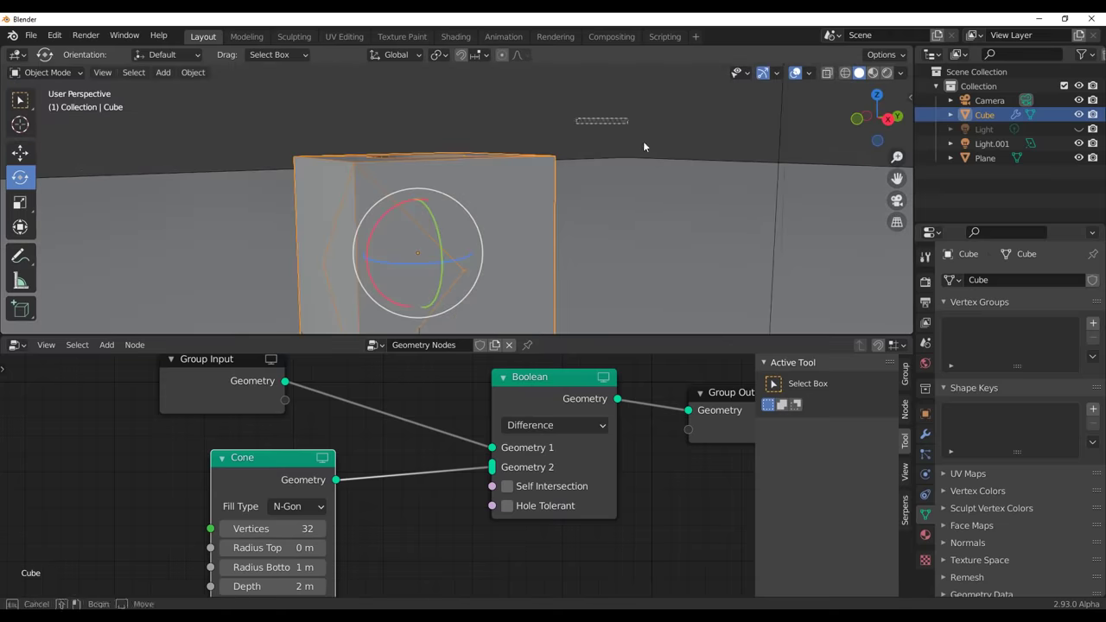
middle_drag(644, 147, 502, 184)
scroll(428, 509, down, 2)
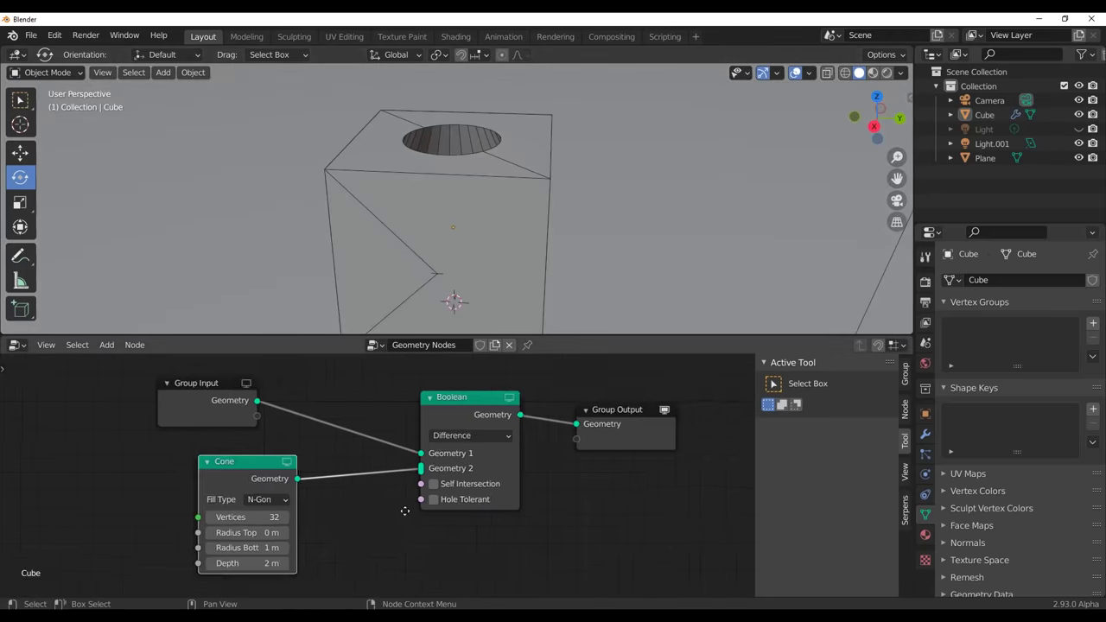
Try the Union operation on the Boolean node, inspect the mesh, and switch the operation back to Difference.
click(485, 436)
click(485, 441)
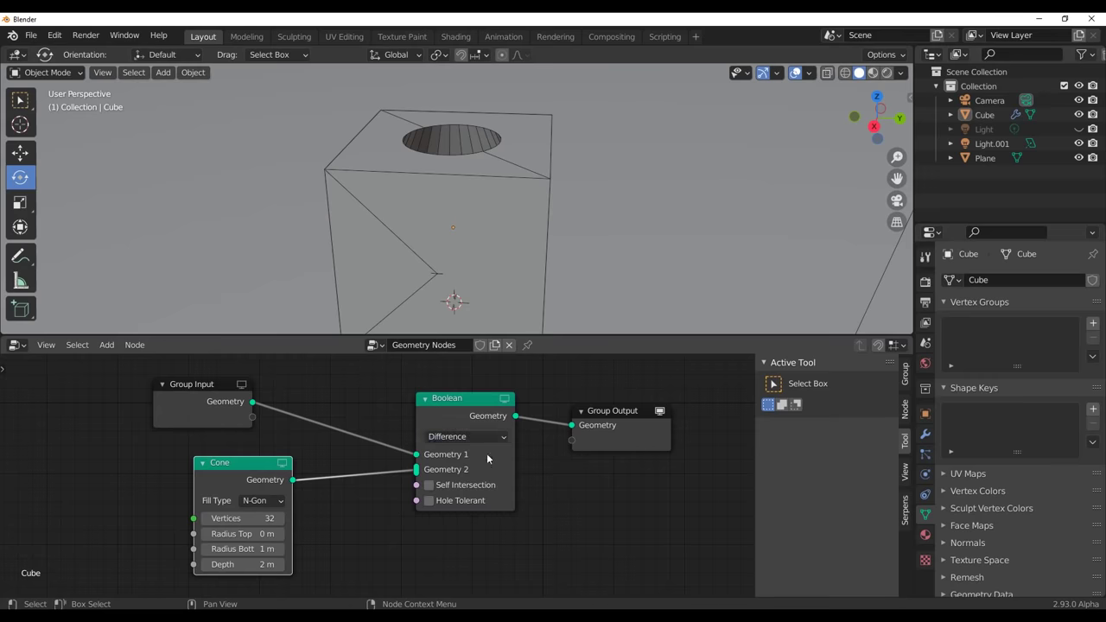
click(465, 438)
click(466, 469)
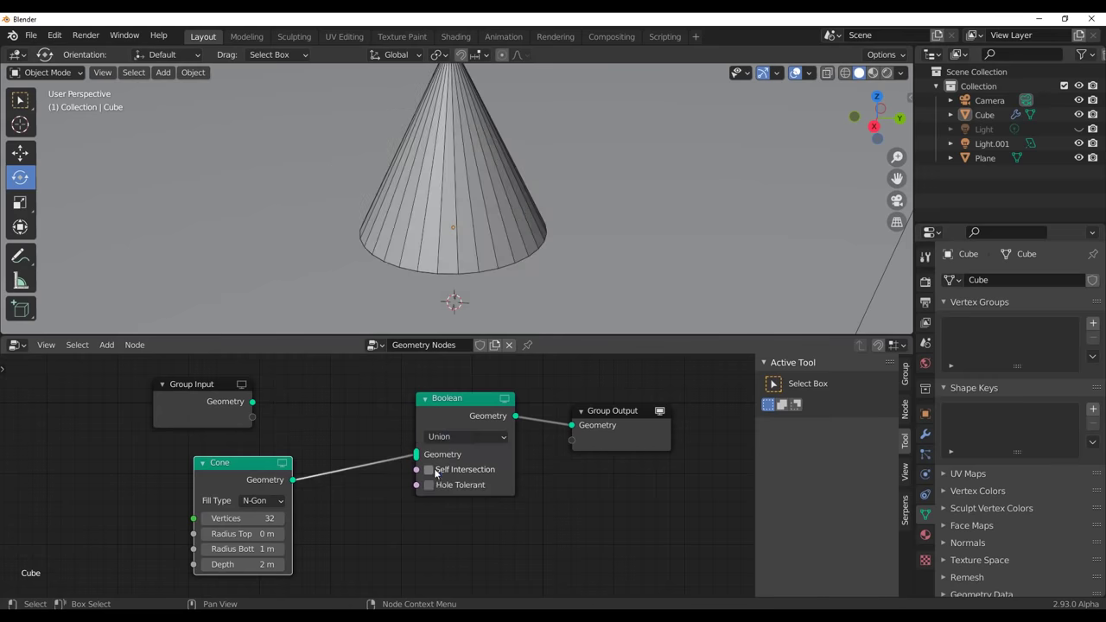
scroll(458, 194, down, 4)
middle_drag(458, 173, 553, 239)
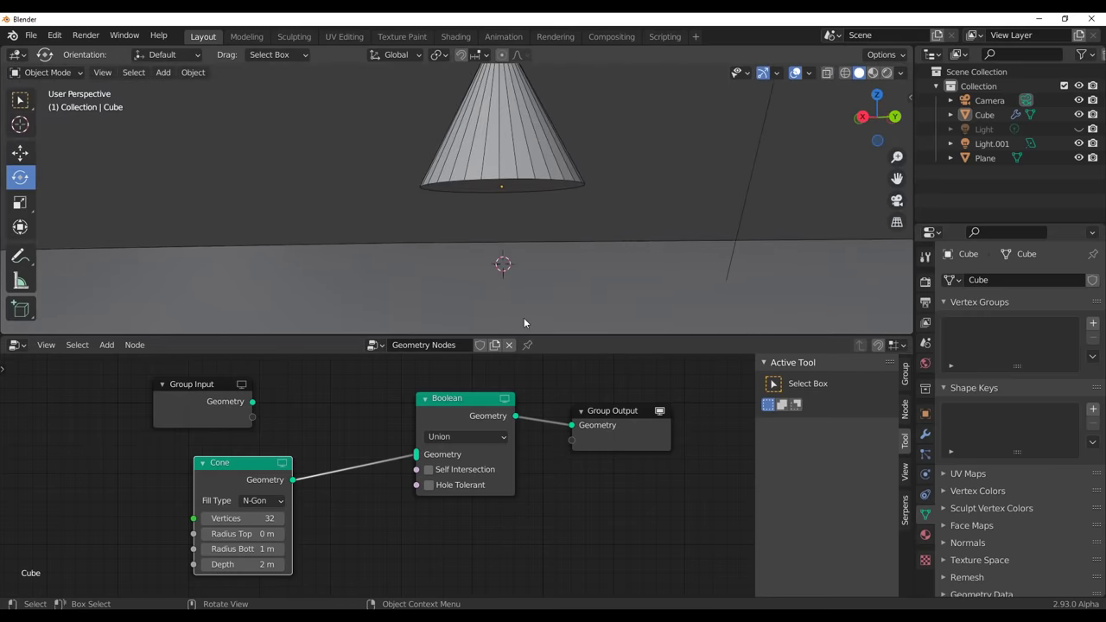
click(465, 436)
click(466, 484)
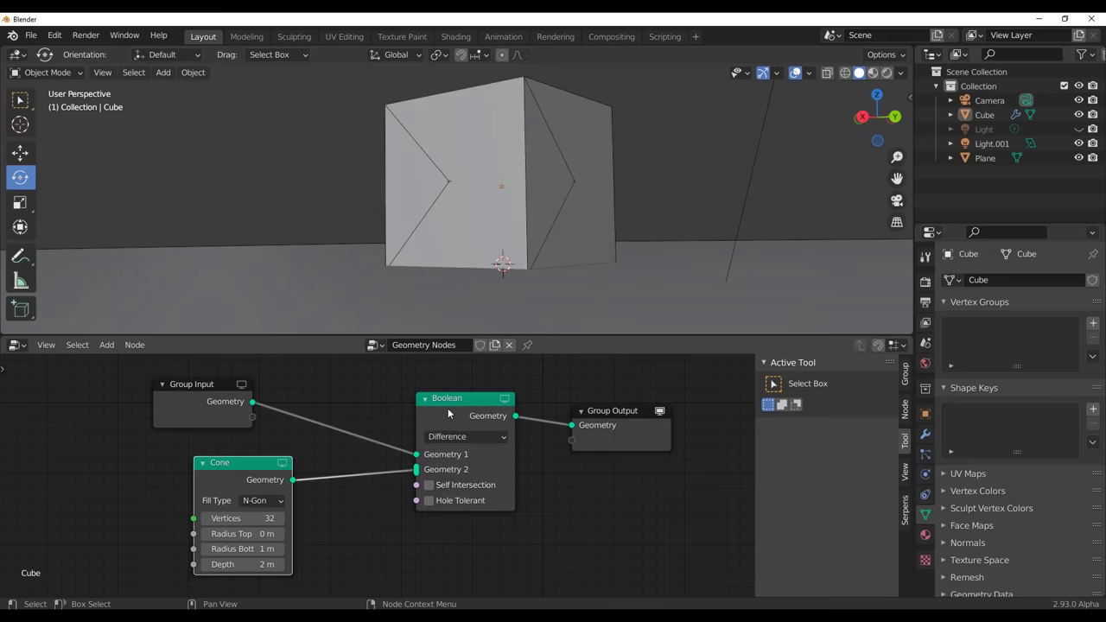
Set the Boolean node's operation to Intersect and connect the Group Input geometry alongside the cone.
click(467, 436)
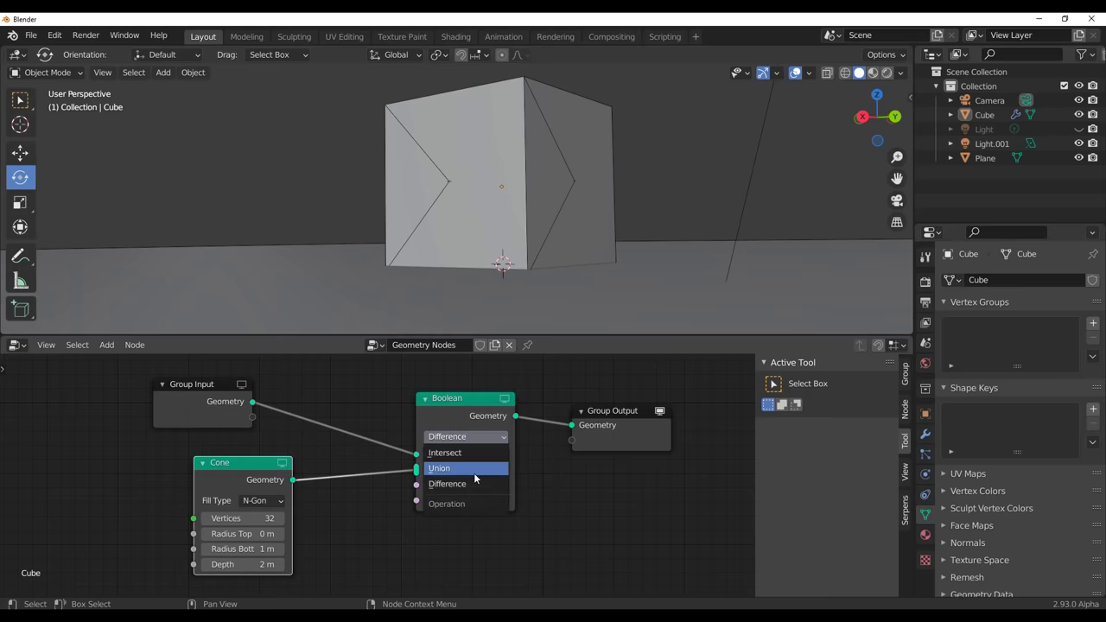
click(468, 468)
click(466, 436)
click(445, 452)
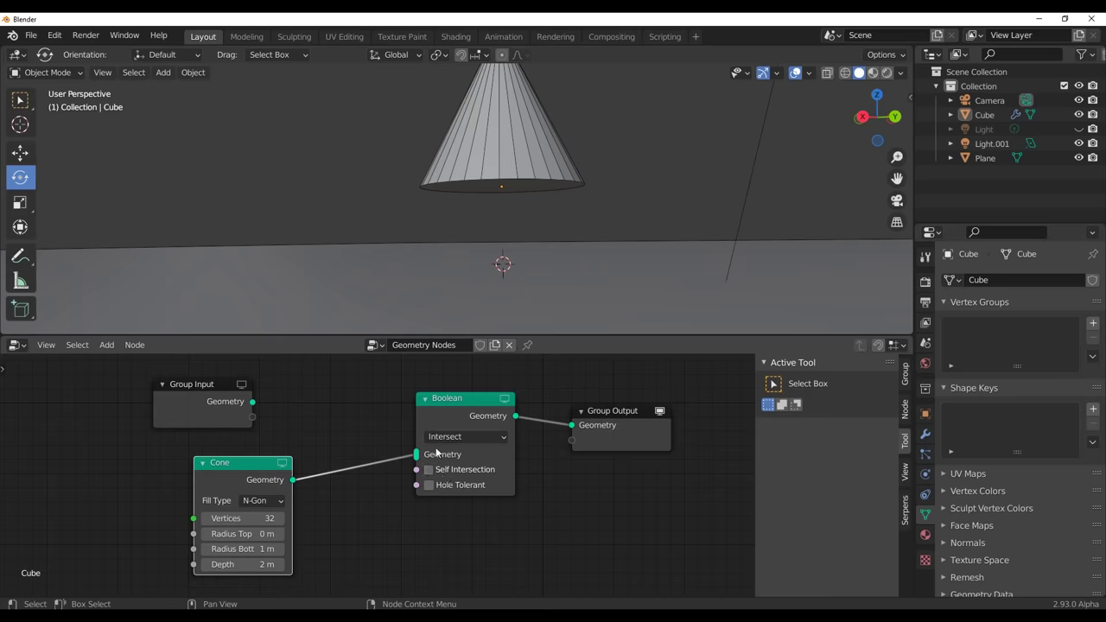
drag(252, 402, 435, 469)
middle_drag(515, 204, 531, 308)
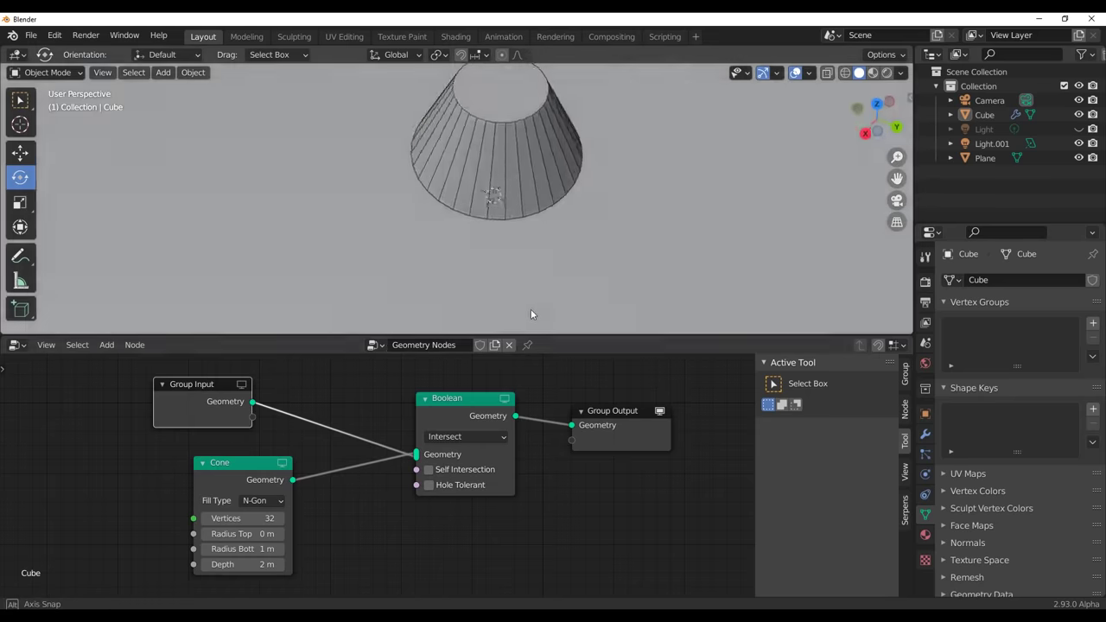
Insert a Transform node between the Group Input and the Boolean, and set its Z translation to -0.4 m.
drag(482, 398, 564, 430)
key(shift+a)
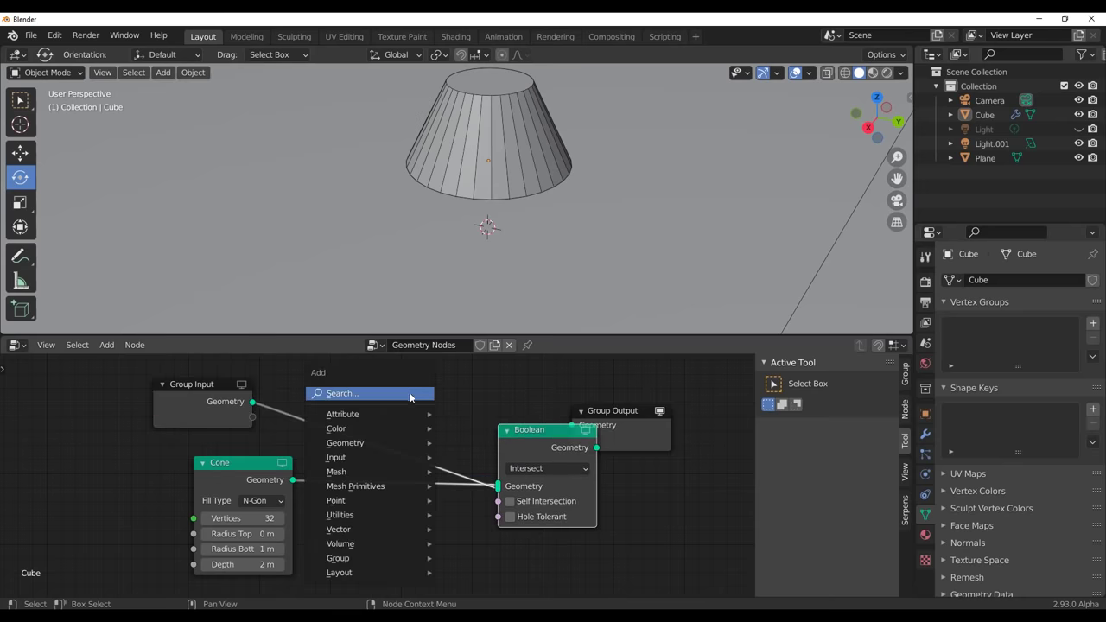
click(409, 396)
text(tra)
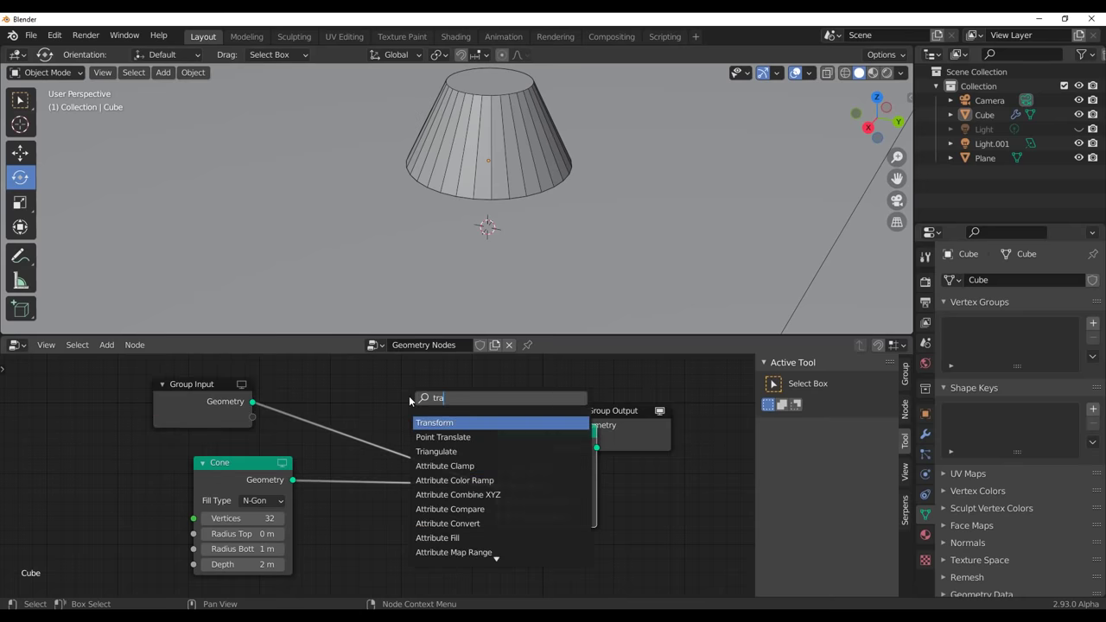
key(Return)
click(341, 387)
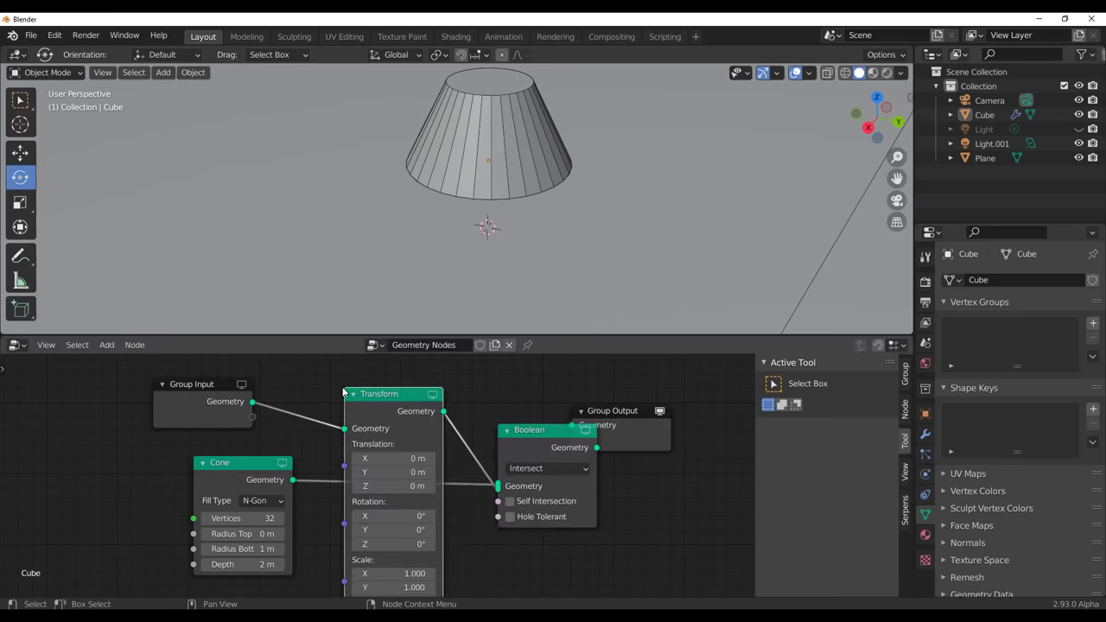
scroll(463, 258, down, 5)
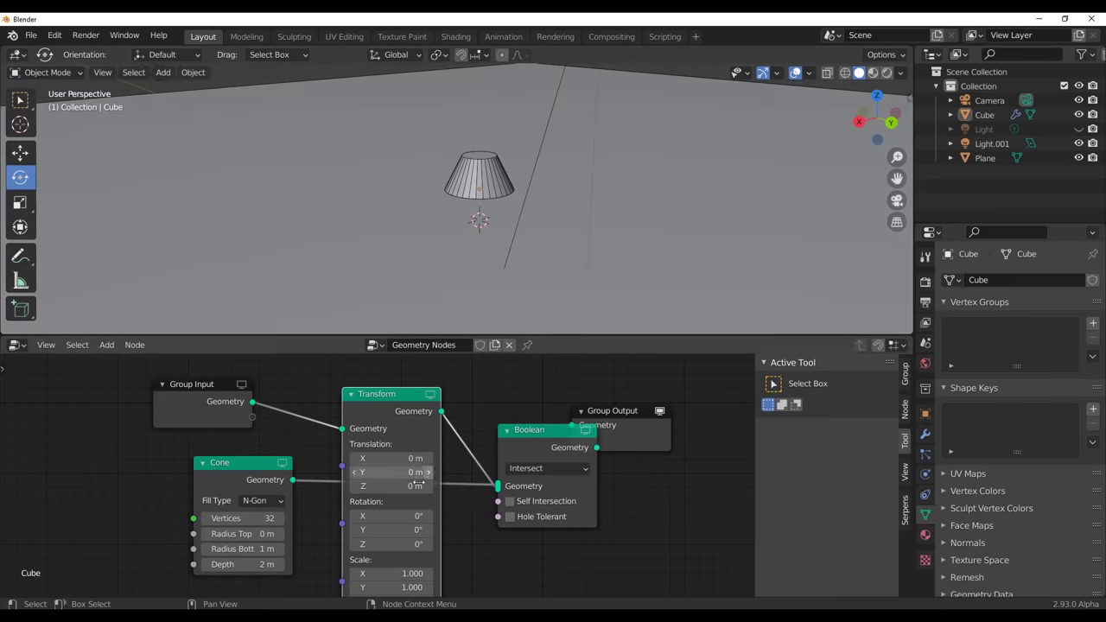
mouse_move(395, 485)
mouse_down()
mouse_move(349, 486)
mouse_move(381, 486)
mouse_up()
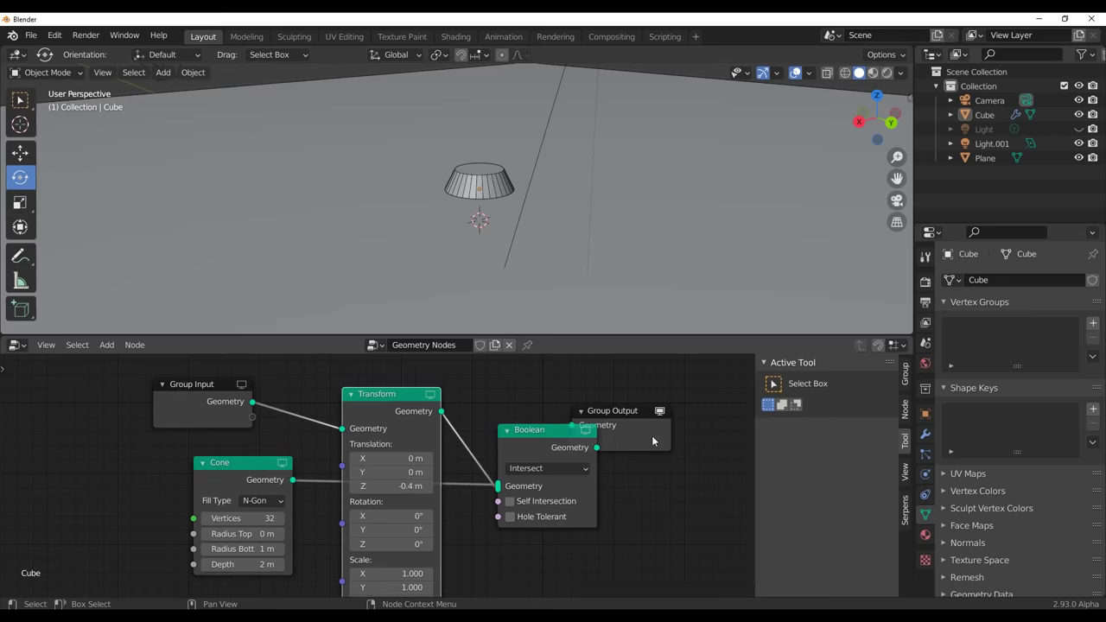
Move the Group Output node clear of the Boolean node and set the Boolean operation to Union.
drag(615, 410, 712, 430)
middle_drag(625, 504, 567, 484)
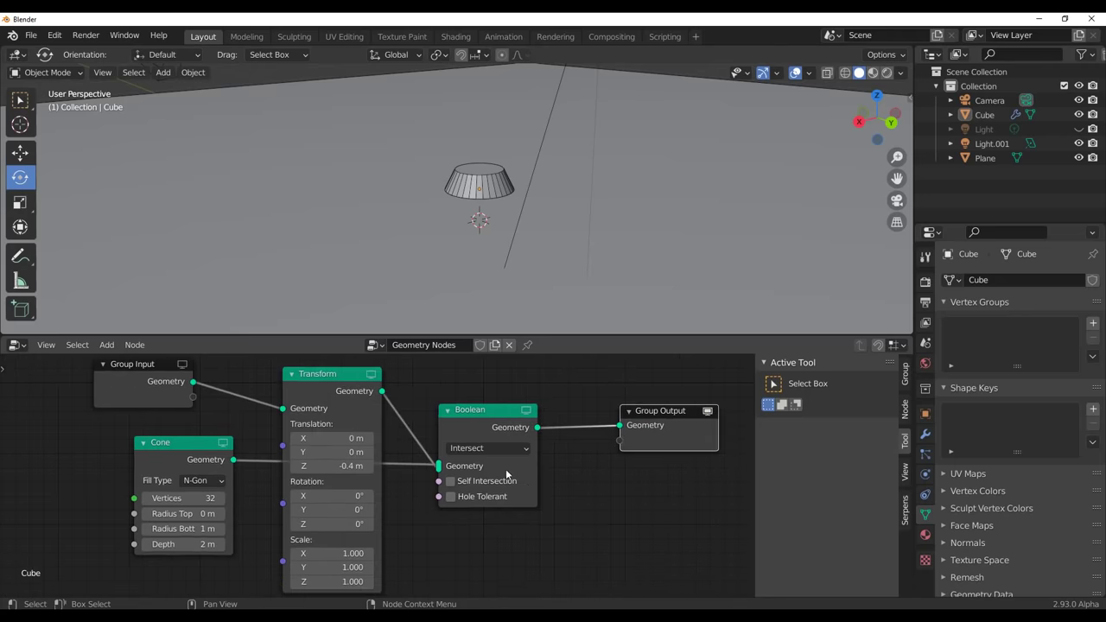
click(498, 447)
click(481, 478)
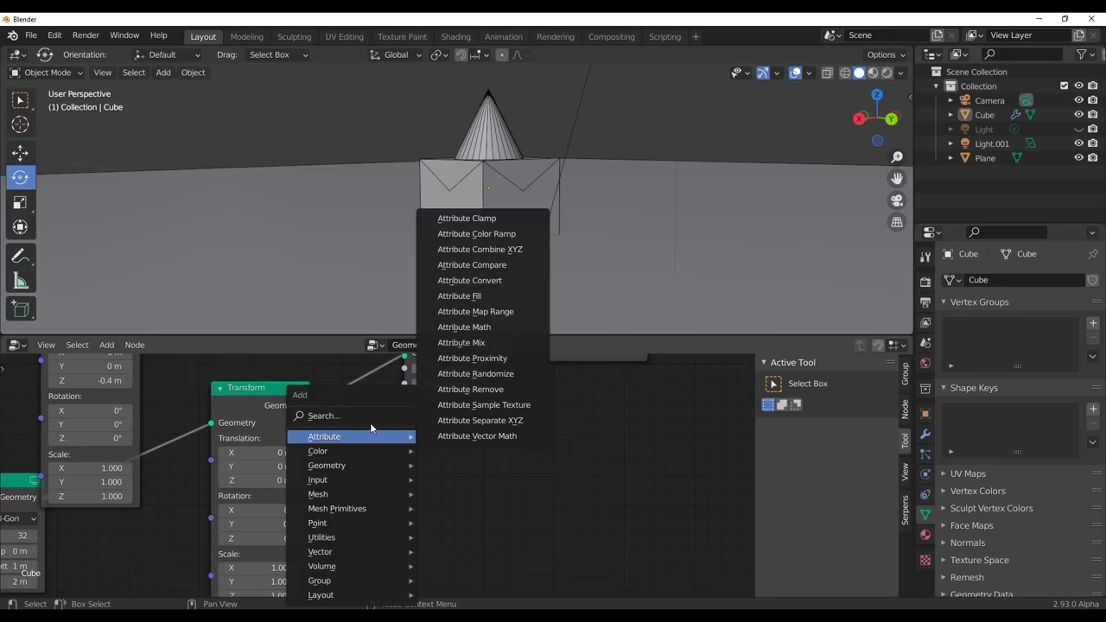
Add a Grid mesh primitive node below the Boolean node.
click(370, 418)
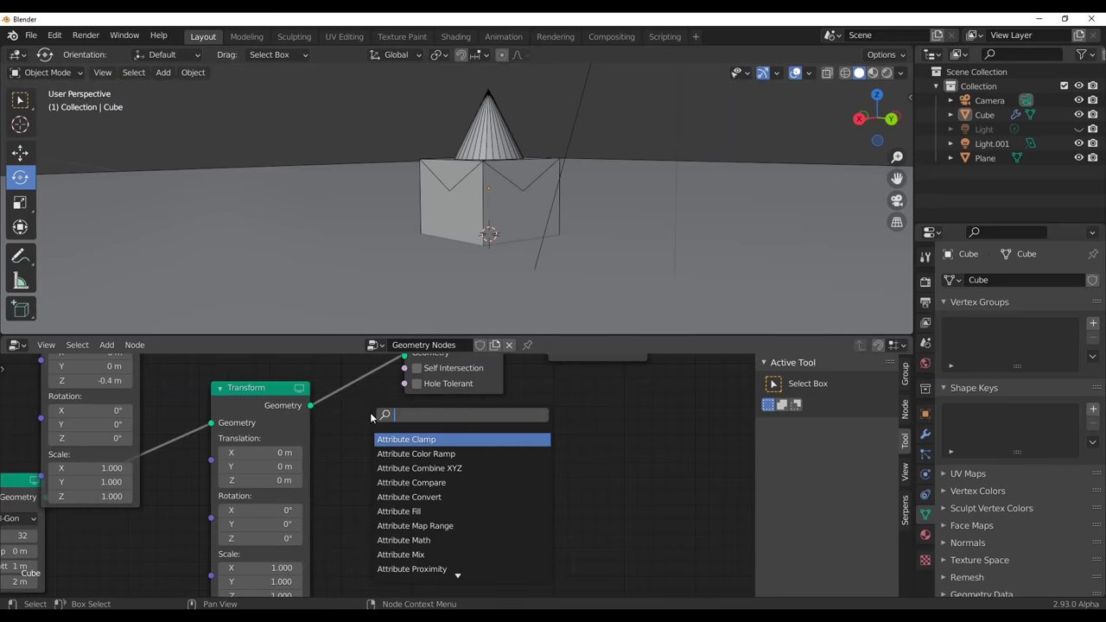
text(gr)
key(Return)
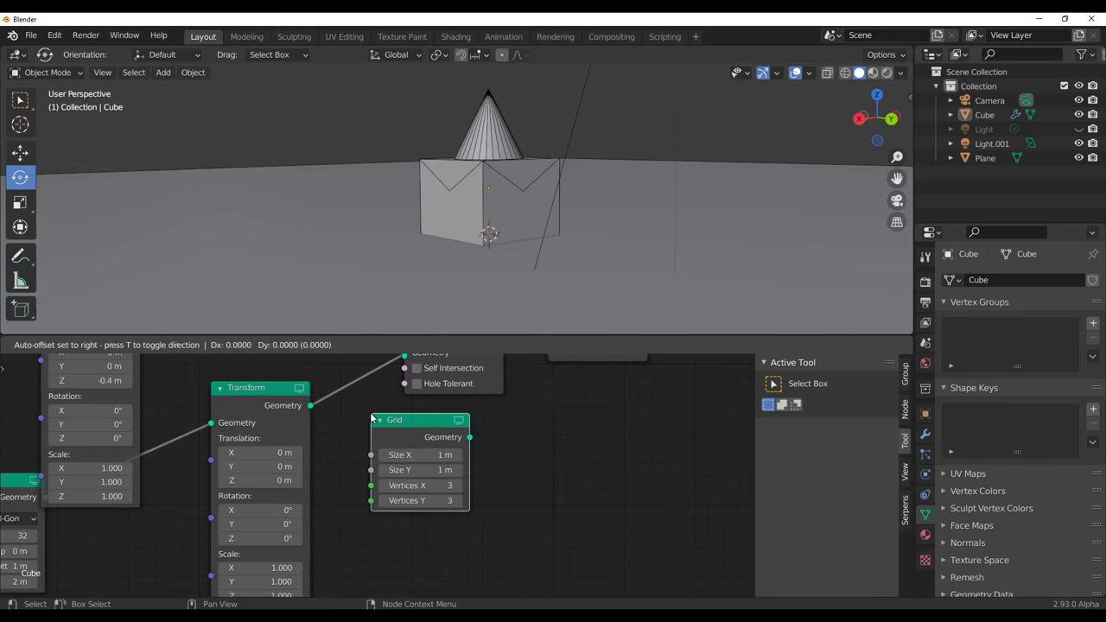
click(358, 458)
Delete the ground plane from the scene and reselect the cube.
click(753, 190)
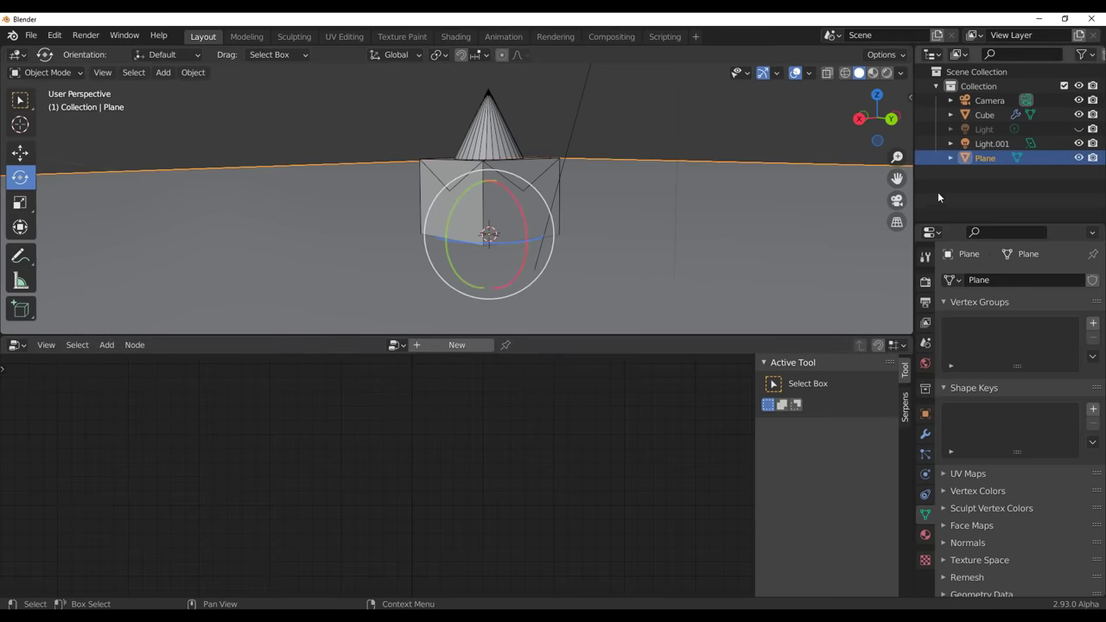
key(Delete)
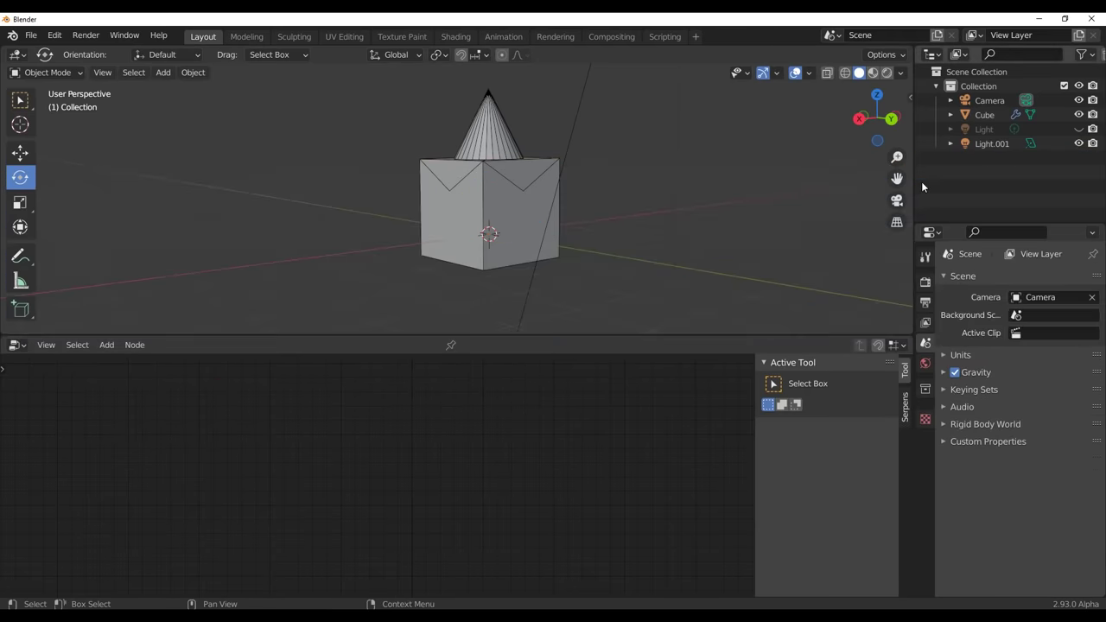
click(514, 198)
Insert a Join Geometry node between the Boolean and Group Output nodes, and connect the Grid's geometry output to it.
scroll(593, 508, down, 1)
middle_drag(504, 388, 405, 430)
drag(405, 415, 624, 413)
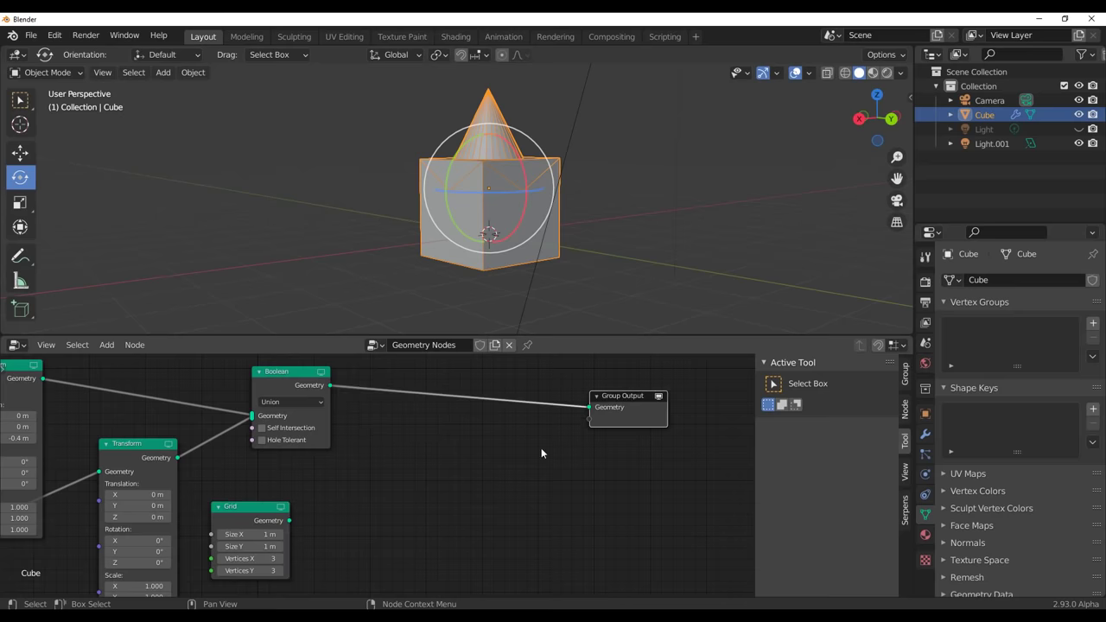
key(shift+a)
click(450, 415)
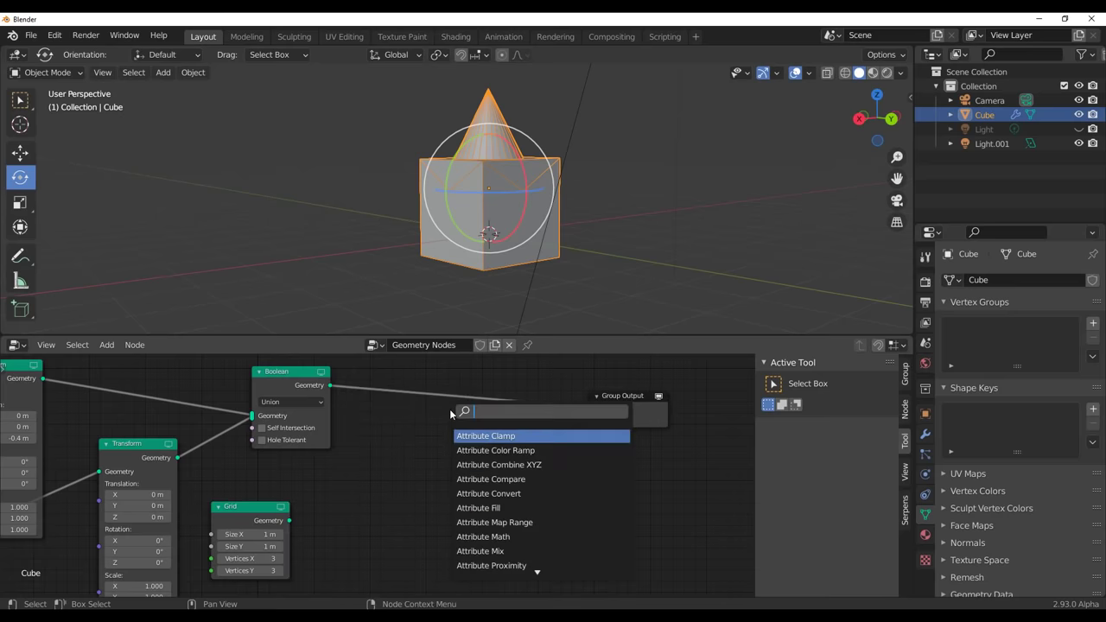
text(join)
key(Return)
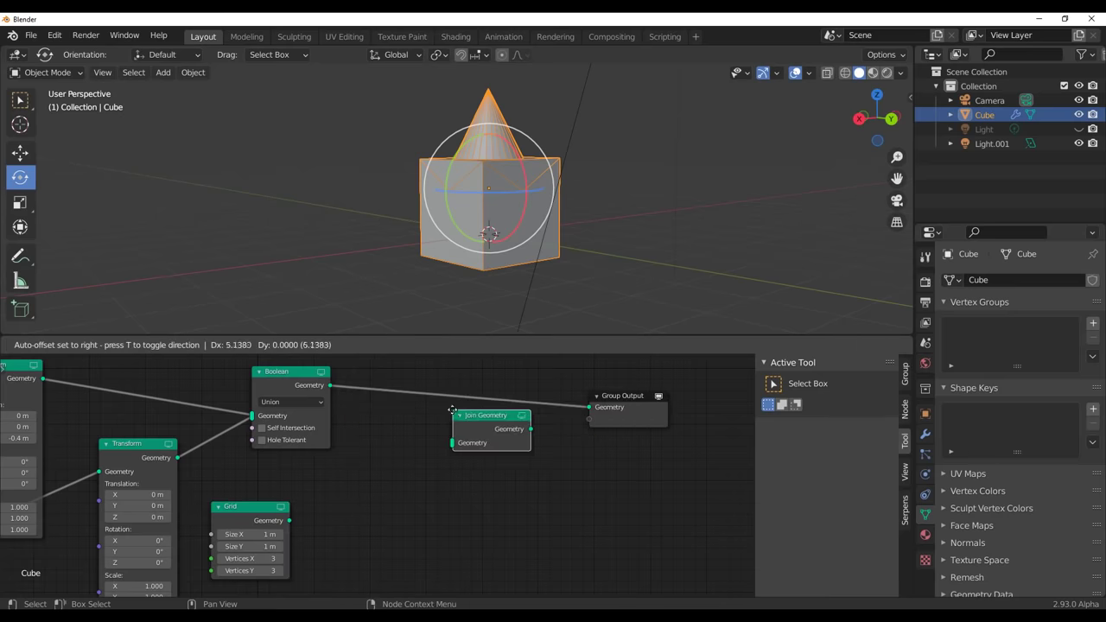
click(464, 394)
drag(288, 522, 464, 423)
middle_drag(489, 466, 560, 453)
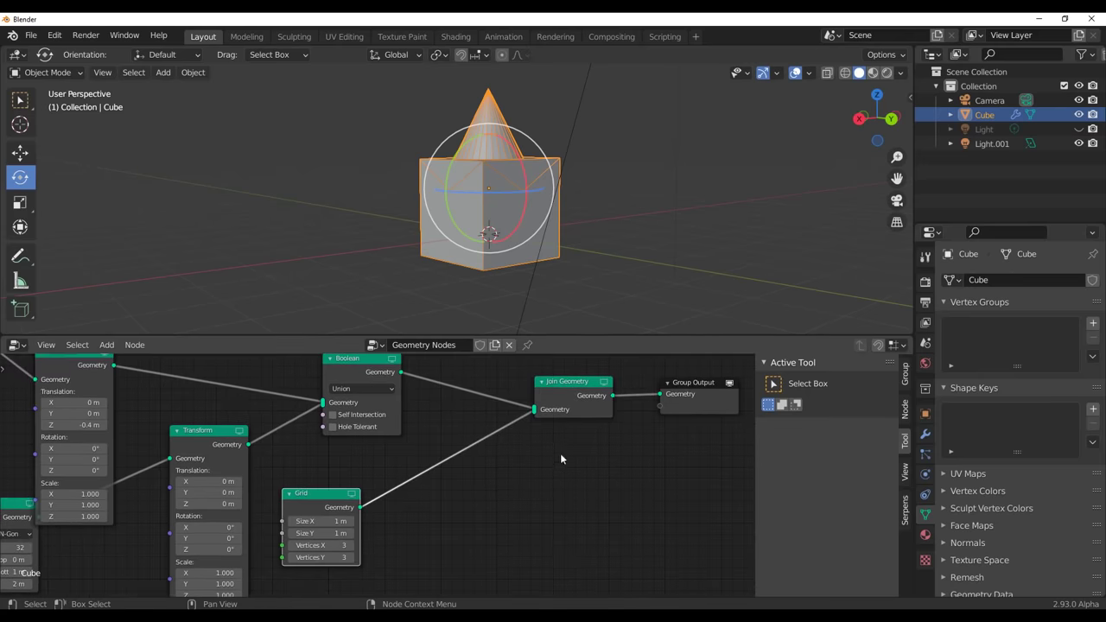
Duplicate the Transform node onto the link between the Grid and Join Geometry nodes.
click(449, 496)
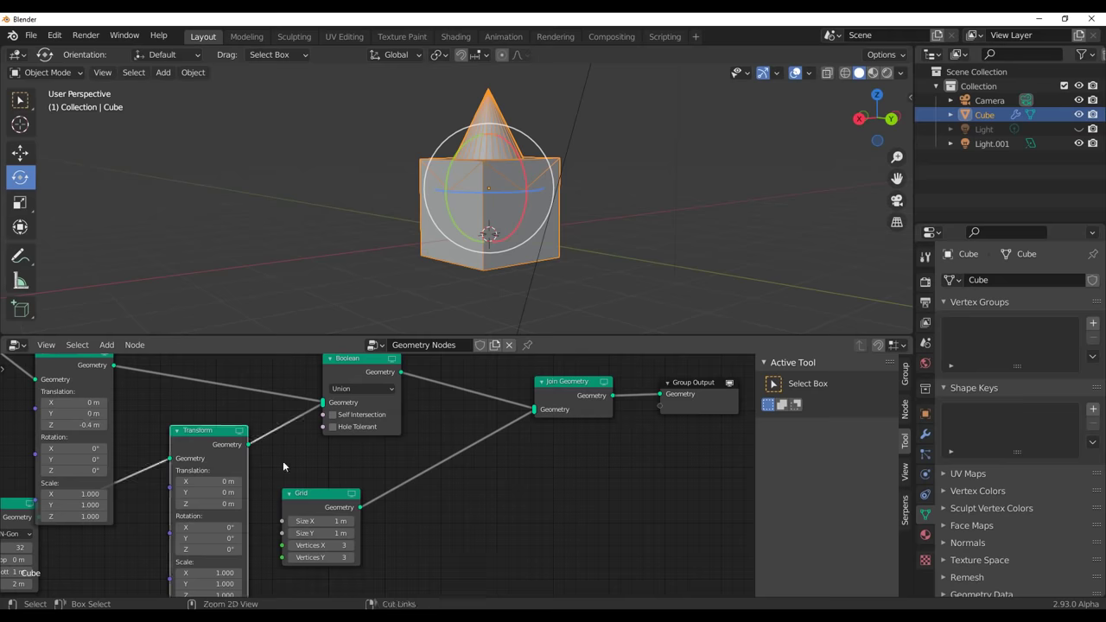
click(200, 448)
key(shift+d)
click(441, 423)
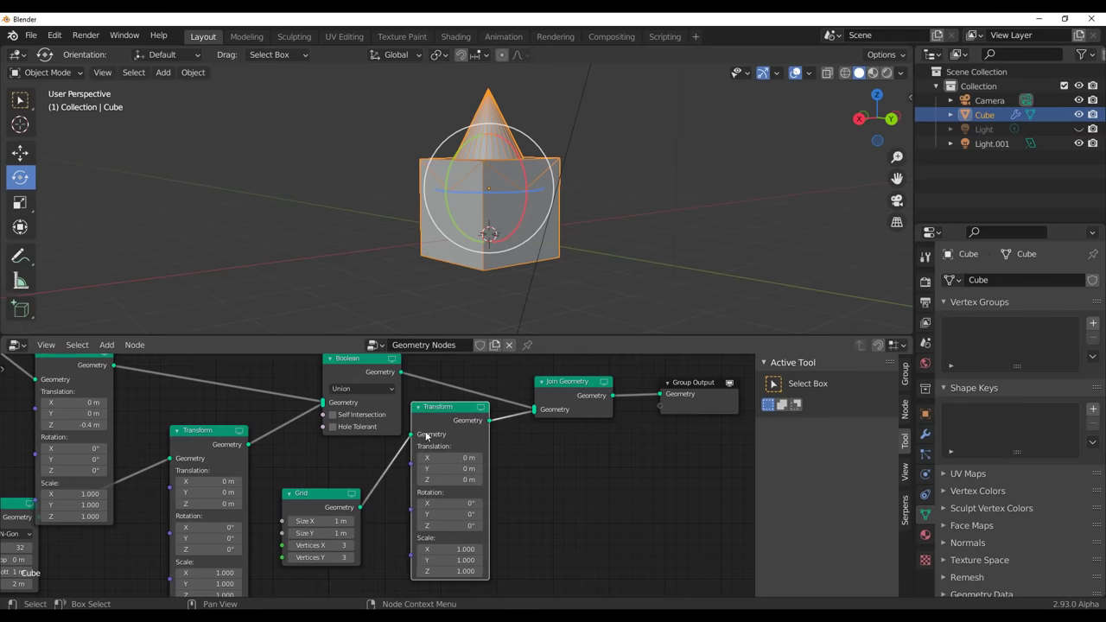
Set the scale of the Grid's Transform node to 11.8 in X and 14 in Y.
middle_drag(562, 524, 432, 503)
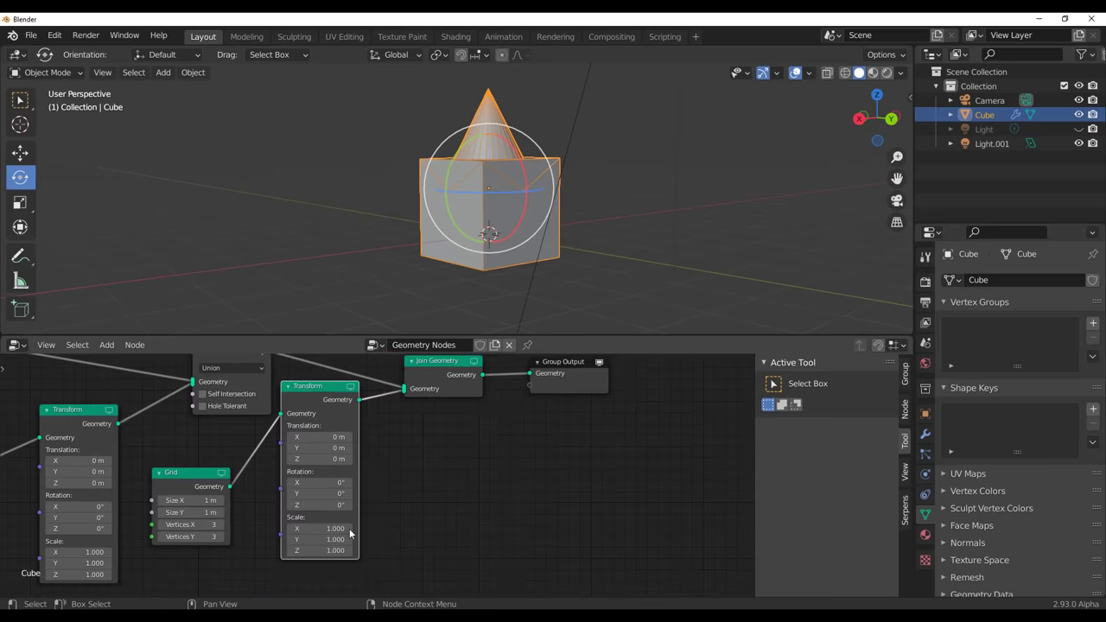
drag(304, 529, 348, 521)
middle_drag(348, 519, 442, 506)
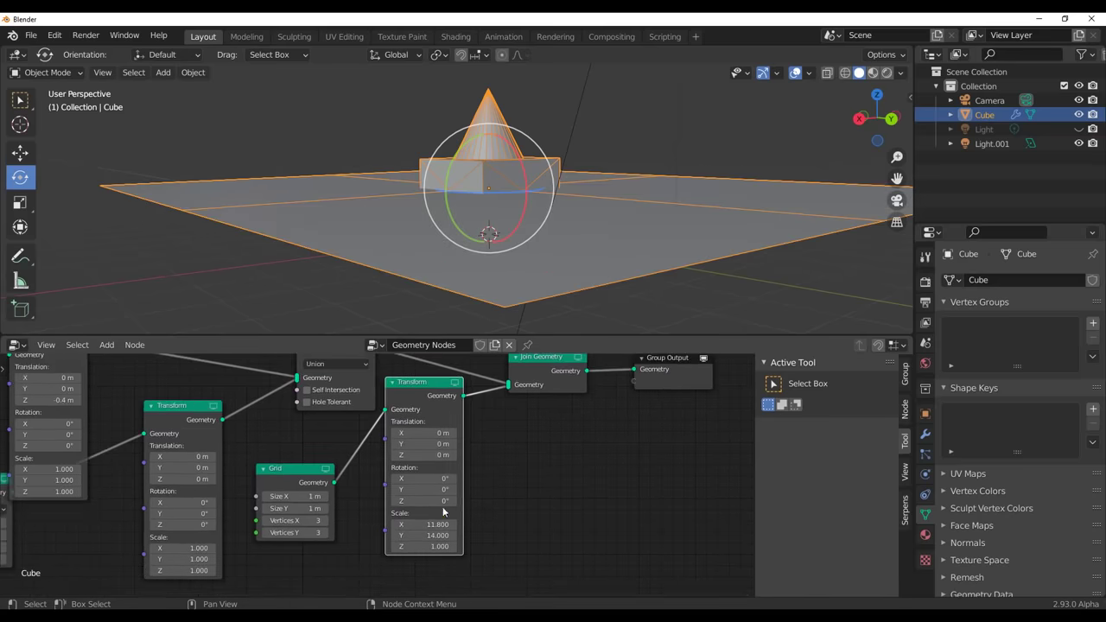
Set the Grid node's Size X to 4.4 m, Size Y to 3 m and Vertices X to 7.
scroll(415, 533, up, 4)
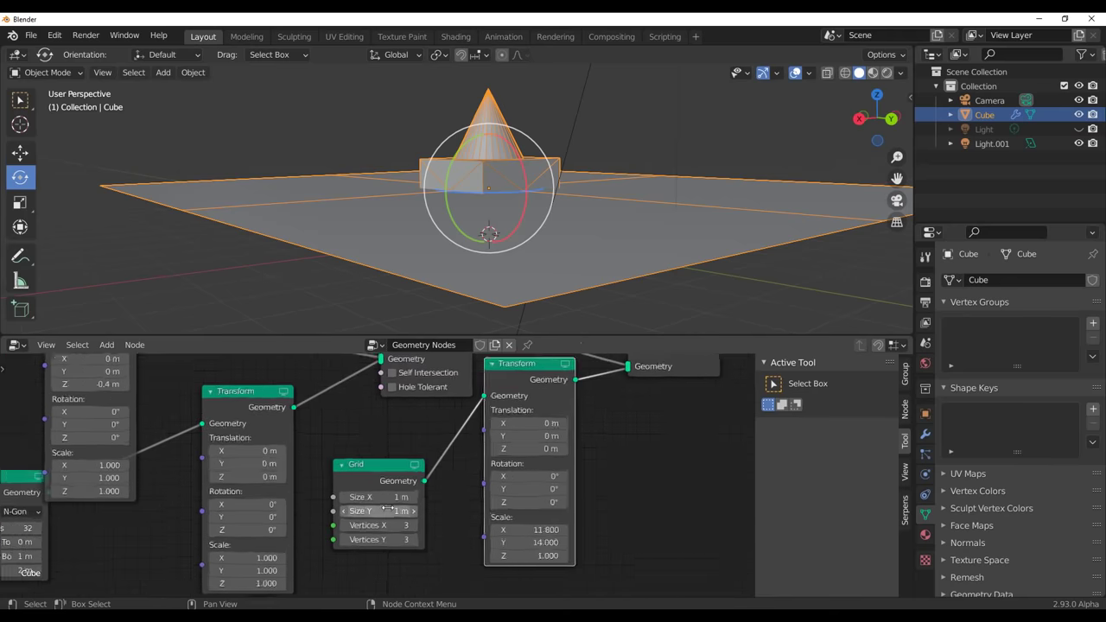
middle_drag(439, 534, 436, 460)
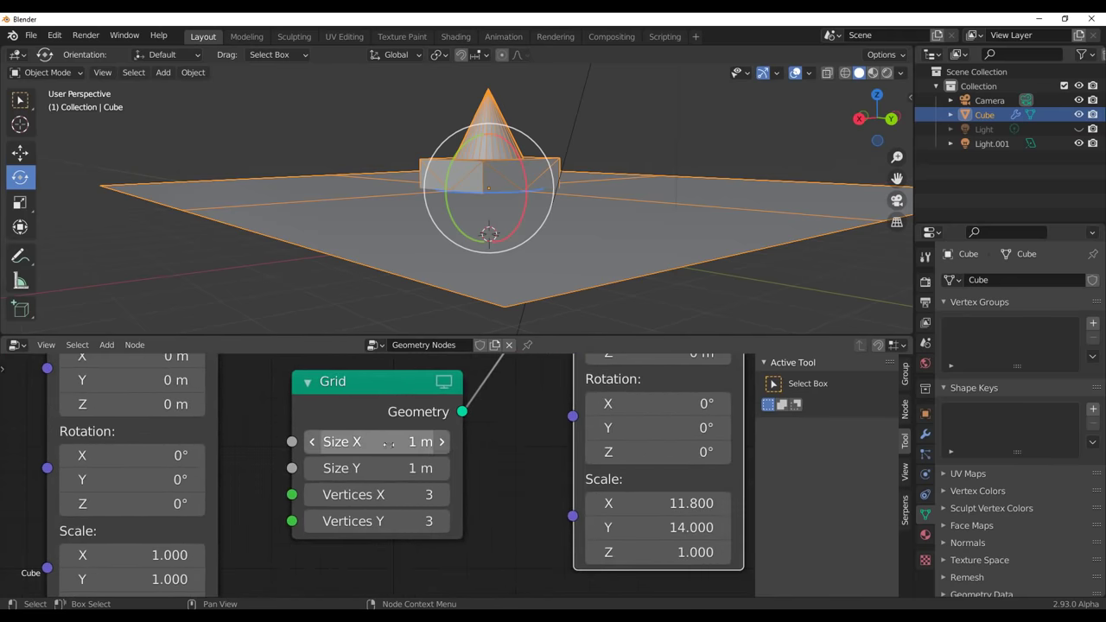
mouse_move(388, 441)
mouse_down()
mouse_move(362, 442)
mouse_move(407, 441)
mouse_up()
middle_drag(415, 260, 367, 216)
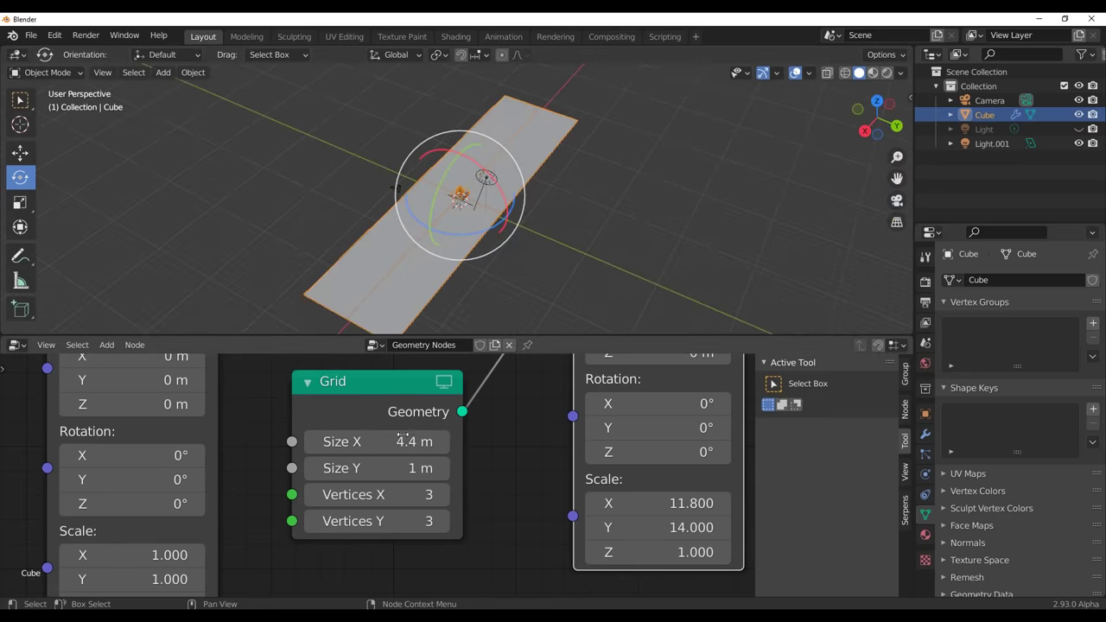
drag(368, 467, 349, 494)
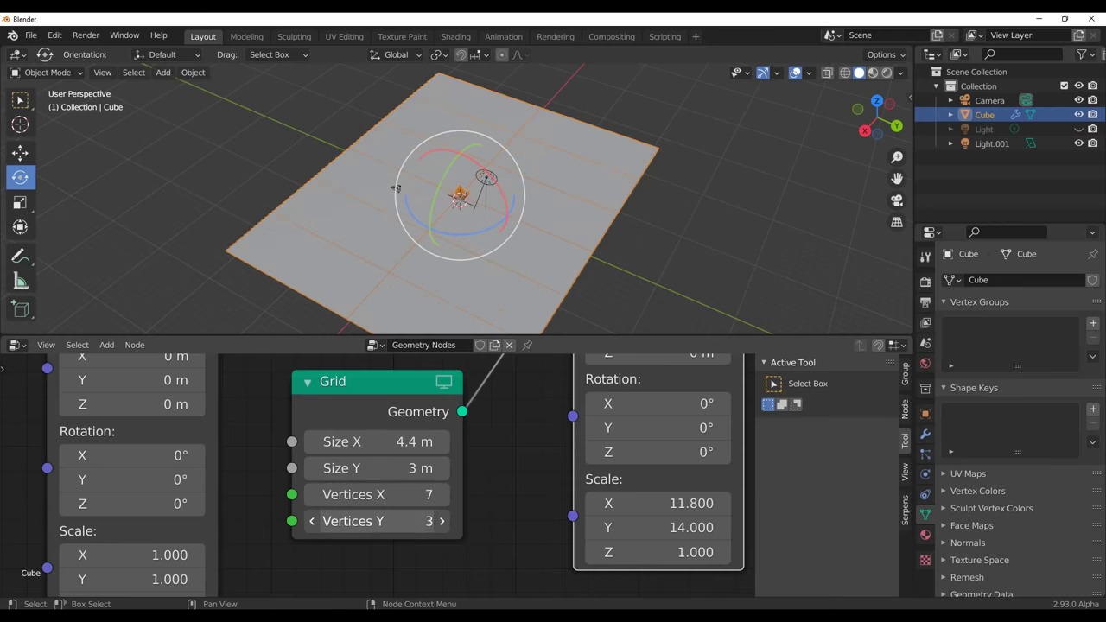
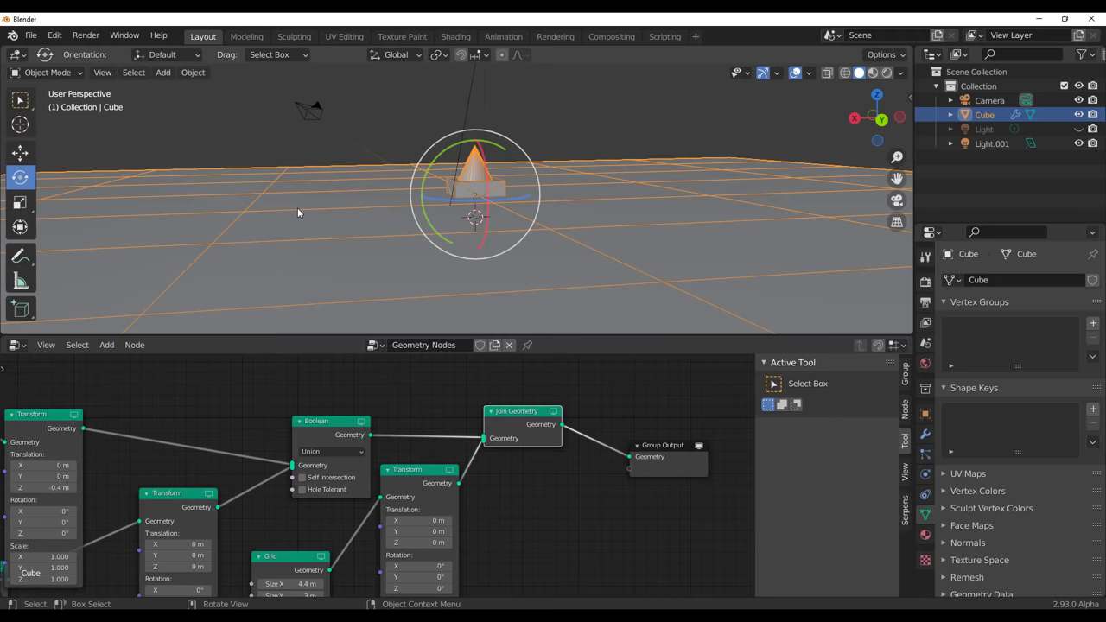
Try moving the Group Output node farther from the Join Geometry node, and undo the last changes.
middle_drag(562, 528, 517, 465)
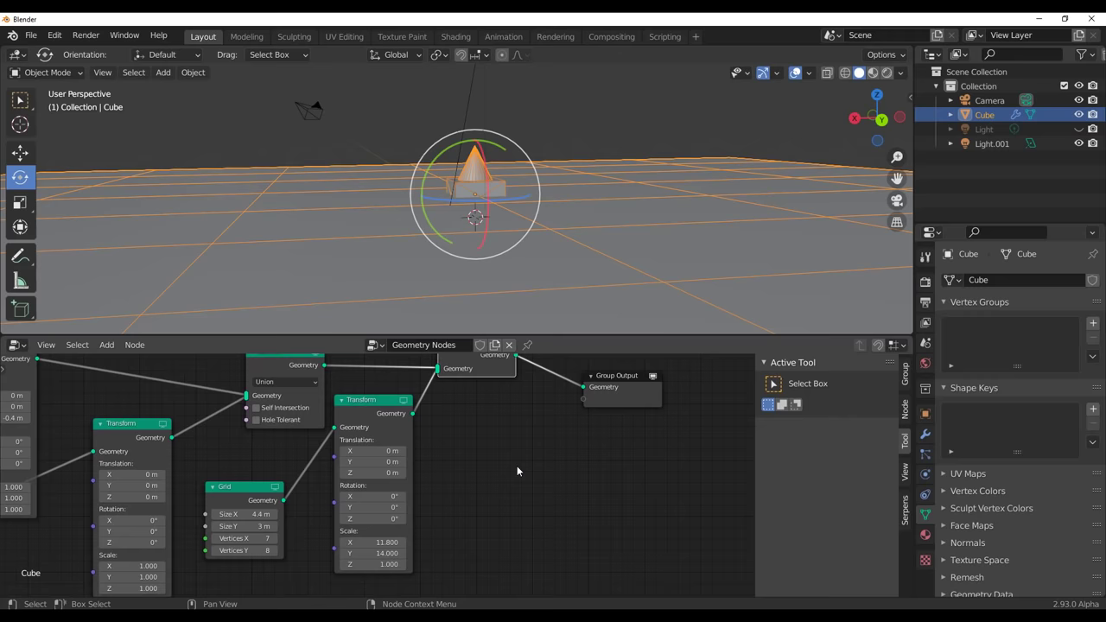
mouse_move(517, 467)
middle_down()
mouse_move(476, 445)
mouse_move(514, 463)
middle_up()
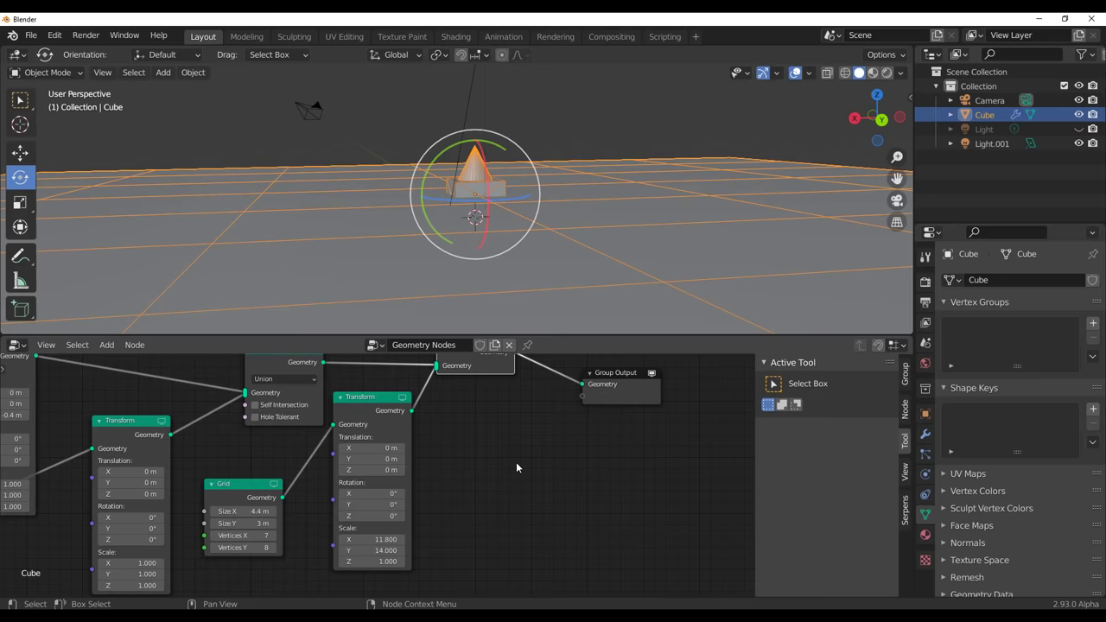
middle_drag(516, 461, 394, 537)
drag(483, 458, 606, 439)
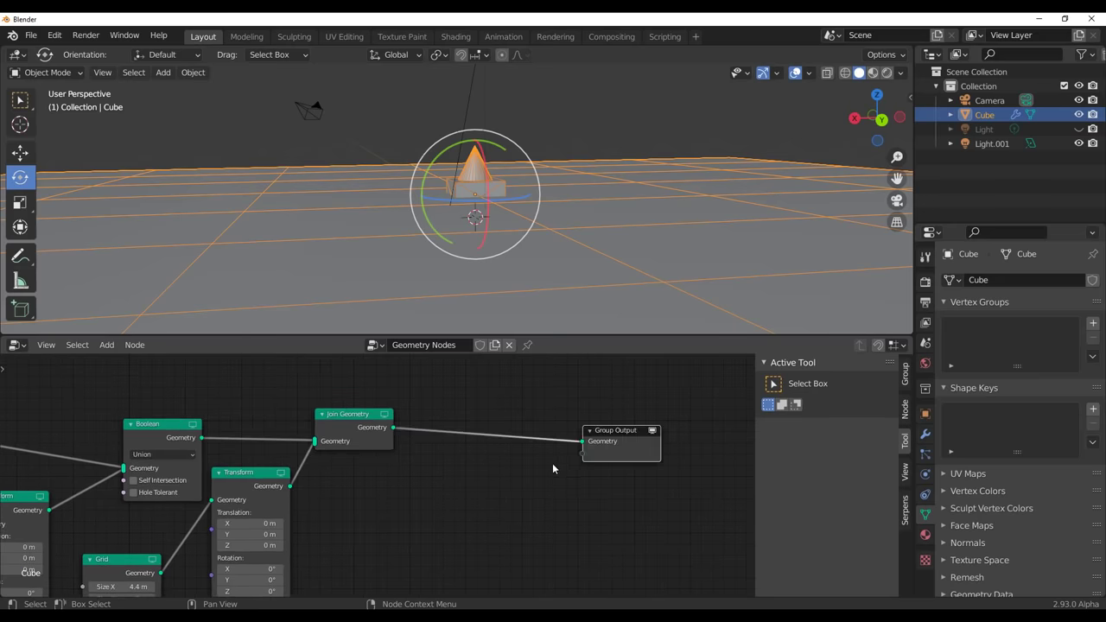
key(ctrl+z)
key(ctrl+z)
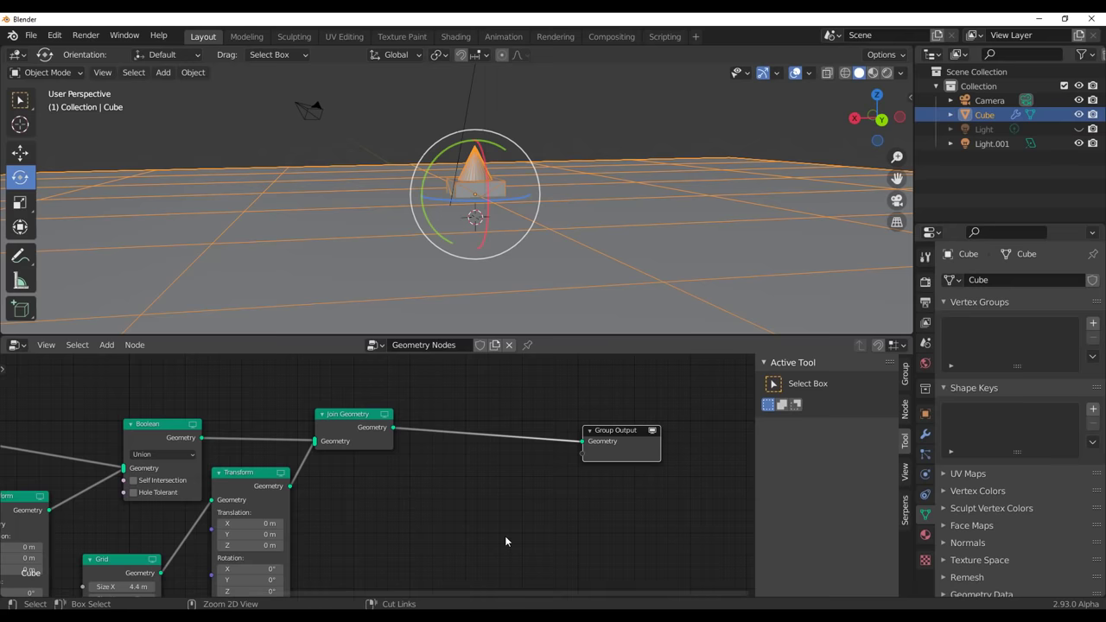
Shift the Join Geometry node slightly and move the Group Output node close beside it.
drag(371, 467, 348, 434)
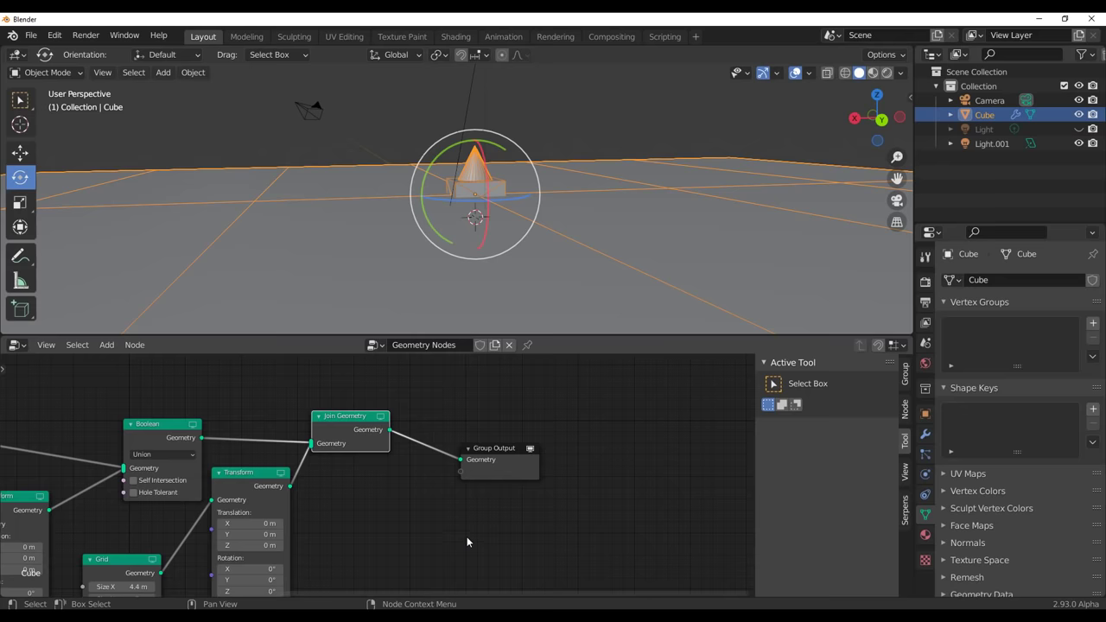
drag(475, 473, 434, 443)
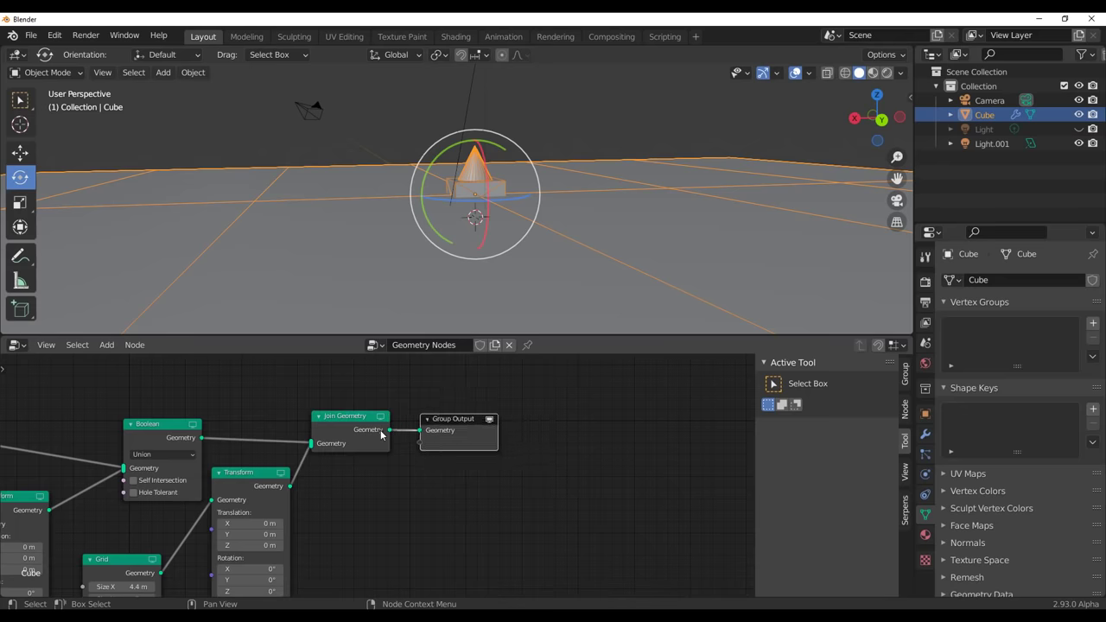
scroll(387, 438, up, 5)
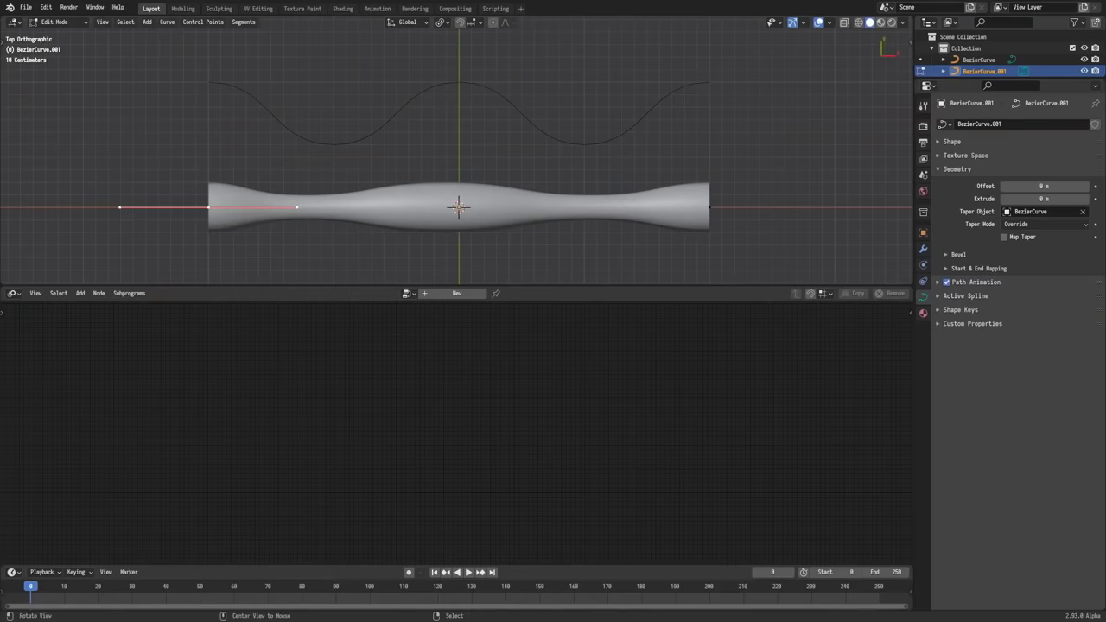
Fatten the left control point of BezierCurve.001, set the curve's Taper Mode to Multiply, and fatten the same point again.
key(alt+s)
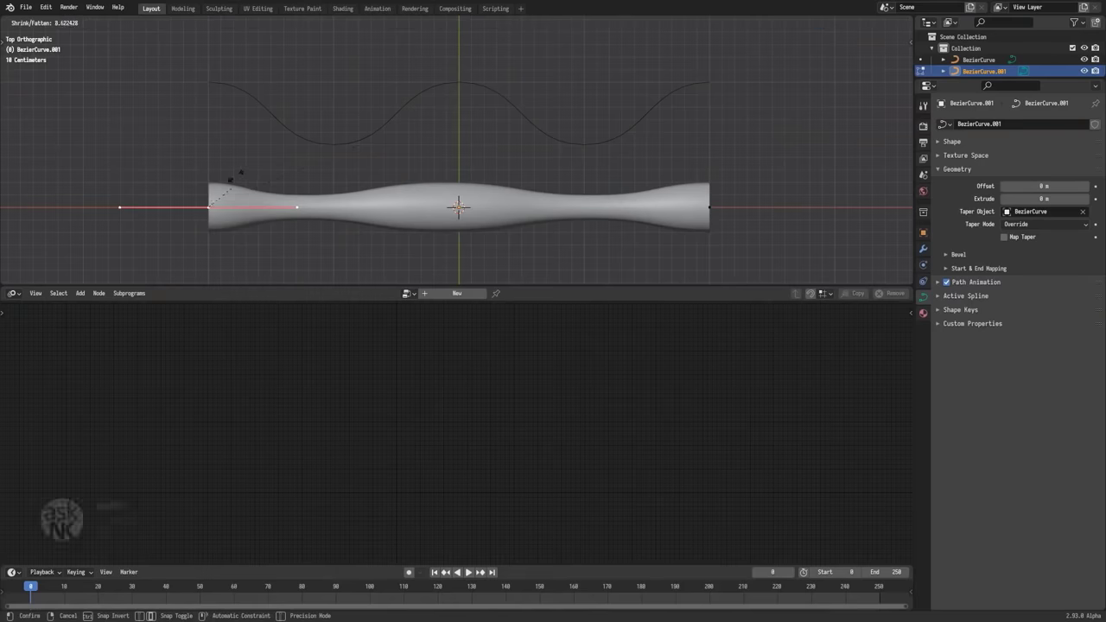
click(481, 131)
click(1062, 226)
click(1029, 249)
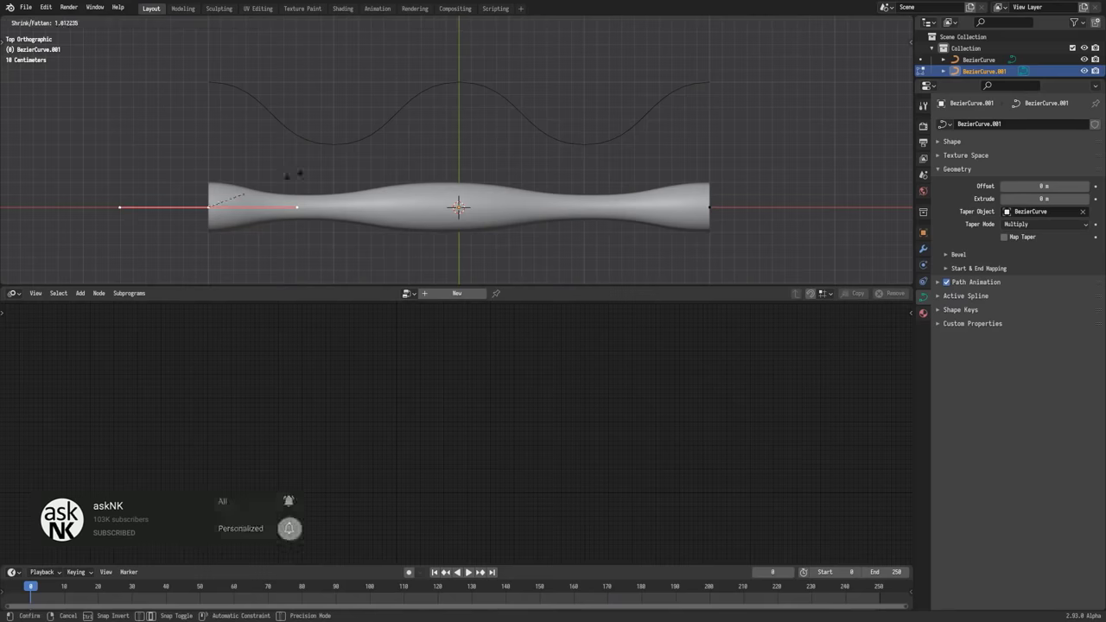
key(alt+s)
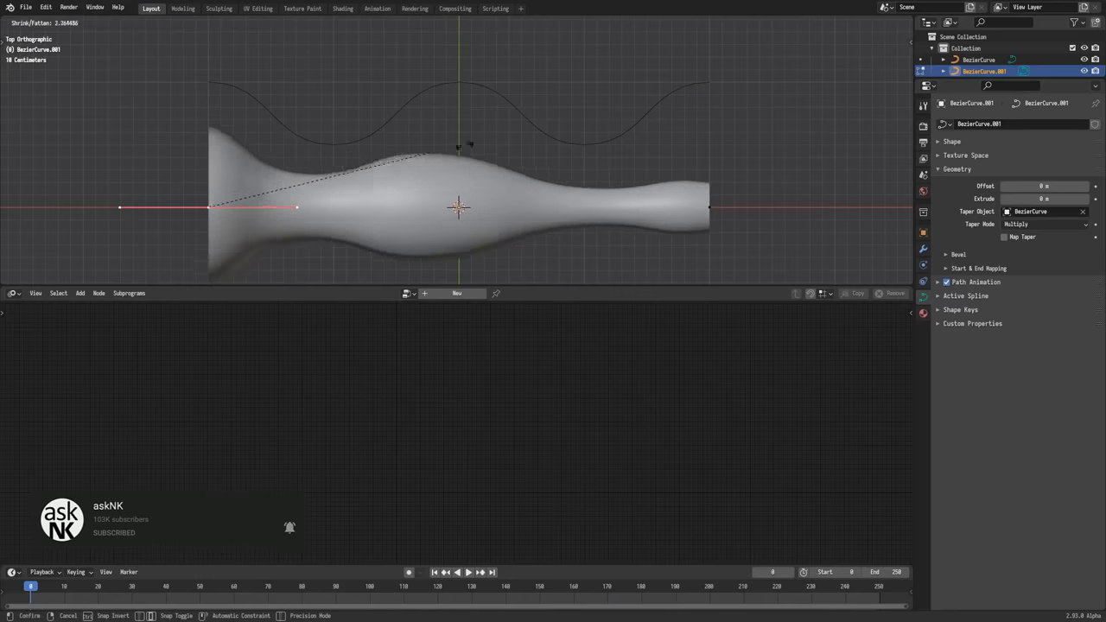
click(587, 160)
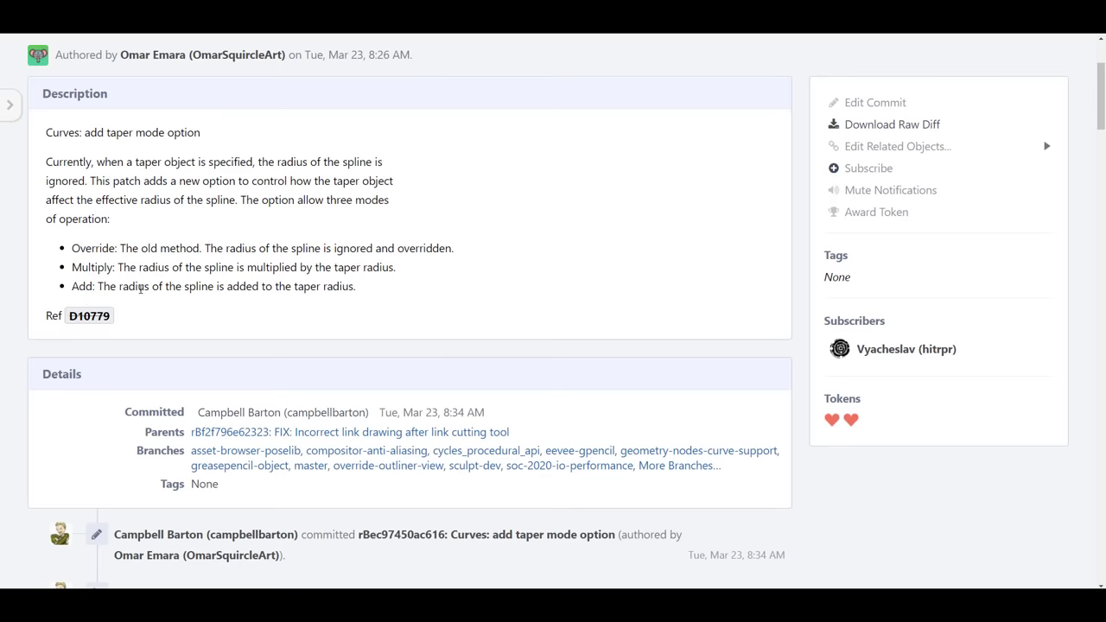
Switch to the browser and read the curve taper mode commit and the Collection Nodes examples.
scroll(430, 272, up, 2)
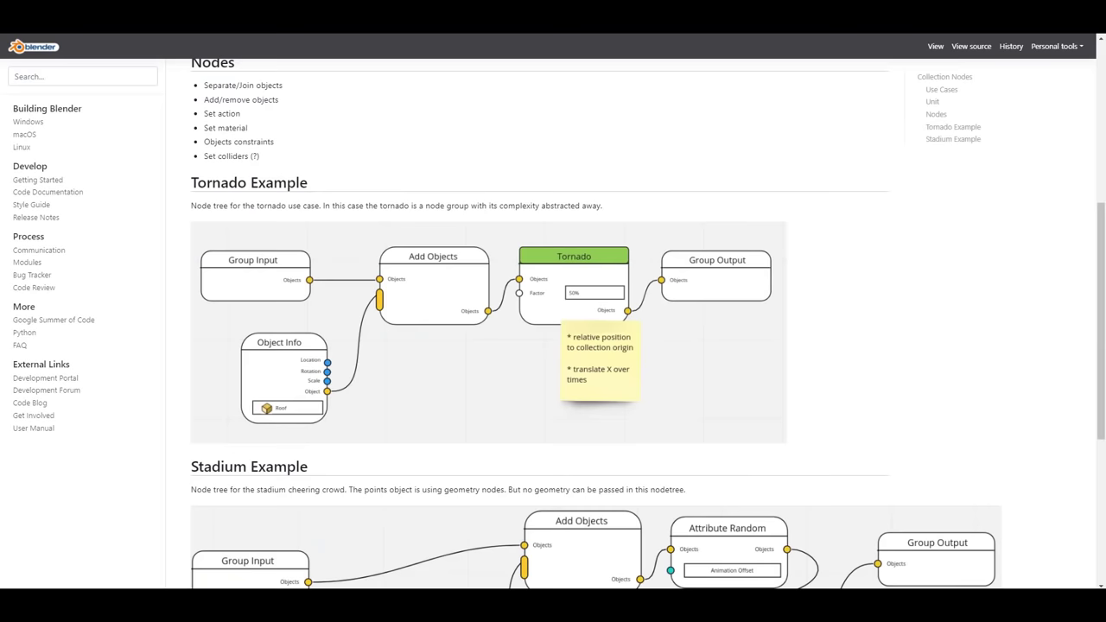
scroll(511, 279, up, 4)
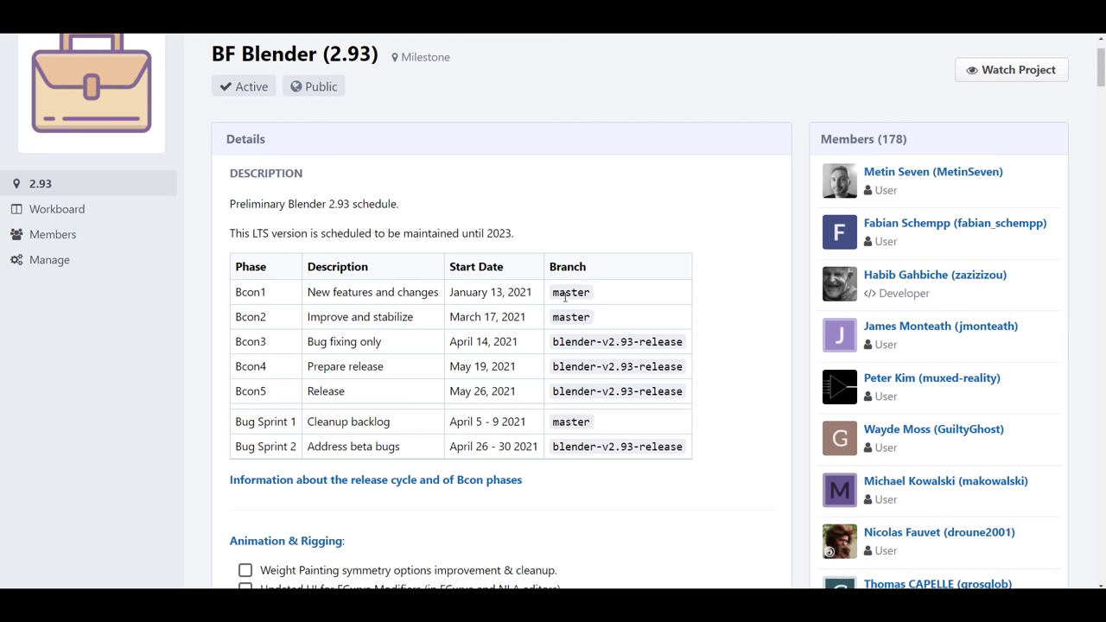
Highlight the Bcon3 "Bug fixing only" phase and its start date in the Blender 2.93 release schedule.
drag(308, 343, 388, 350)
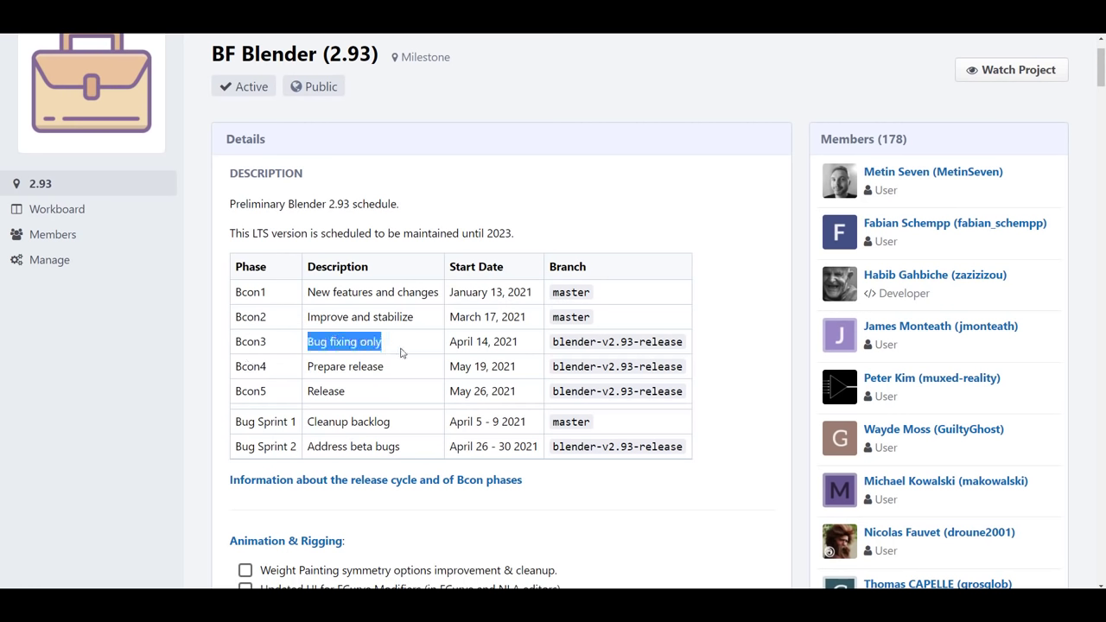
click(406, 353)
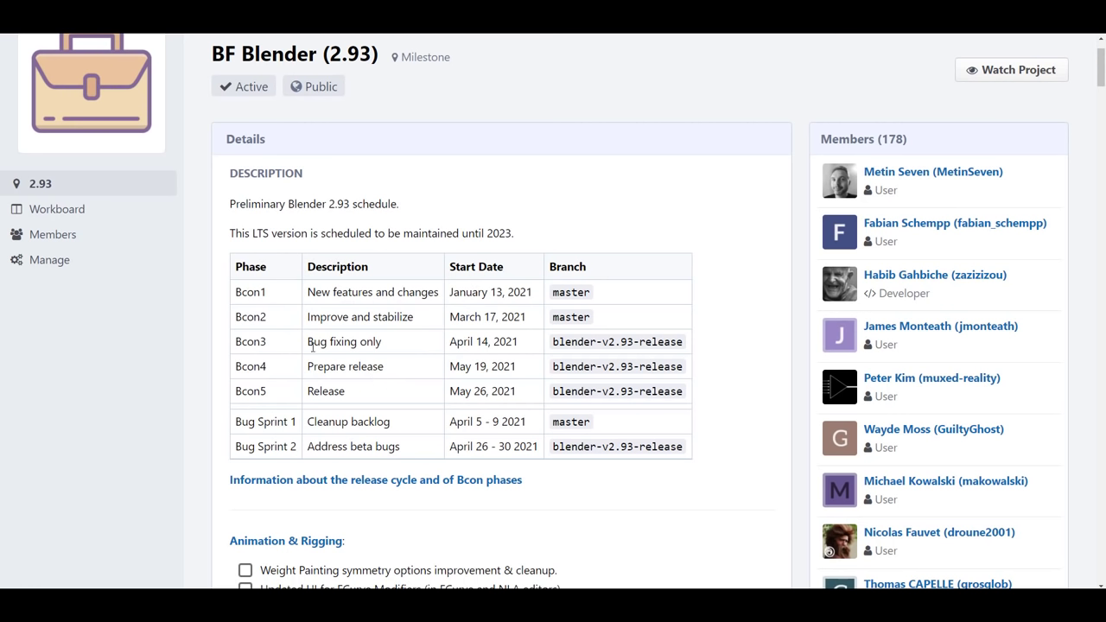
drag(310, 345, 519, 343)
click(520, 354)
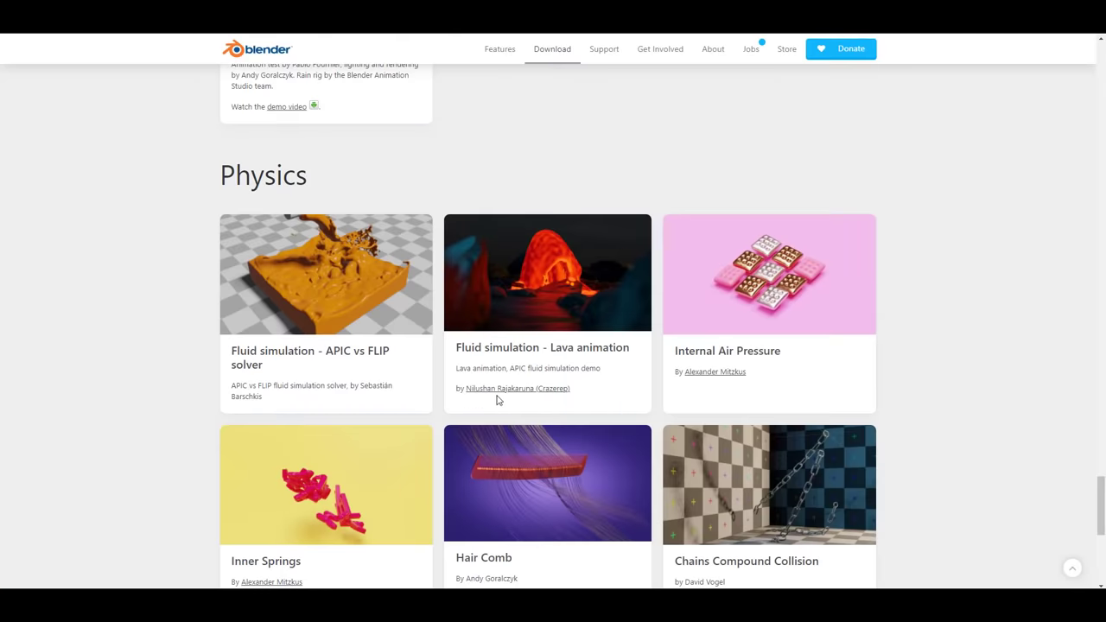
Browse the Blender Demo Files page from the Physics section through Geometry Nodes up to the splash screens.
scroll(496, 256, up, 10)
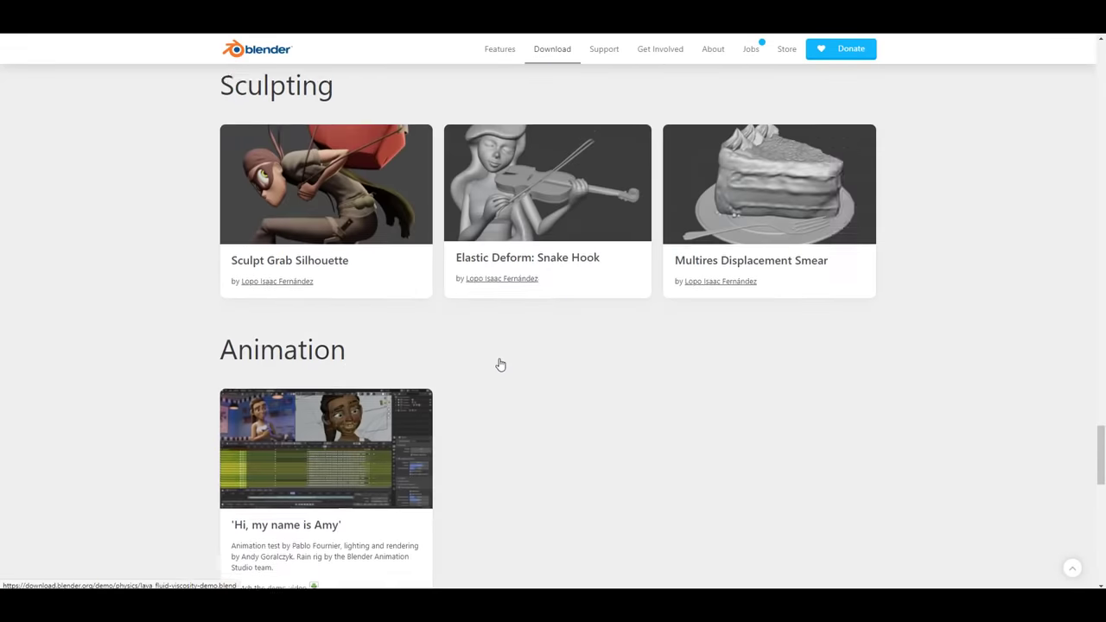
scroll(563, 373, up, 9)
scroll(639, 328, down, 5)
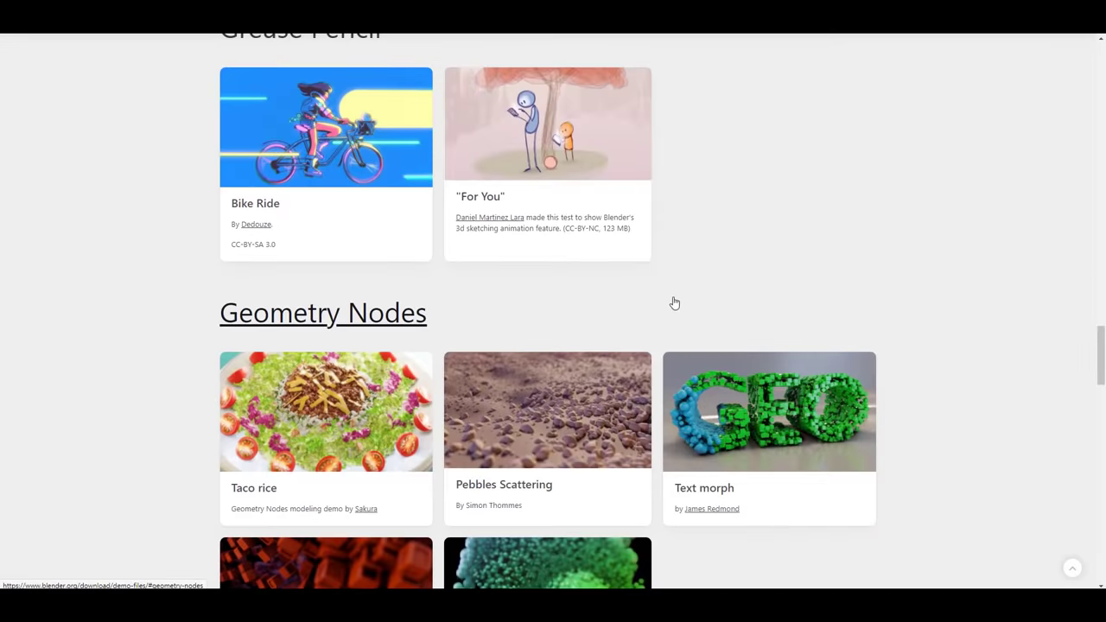
scroll(360, 212, down, 2)
scroll(230, 223, up, 2)
scroll(460, 249, down, 2)
scroll(459, 250, up, 2)
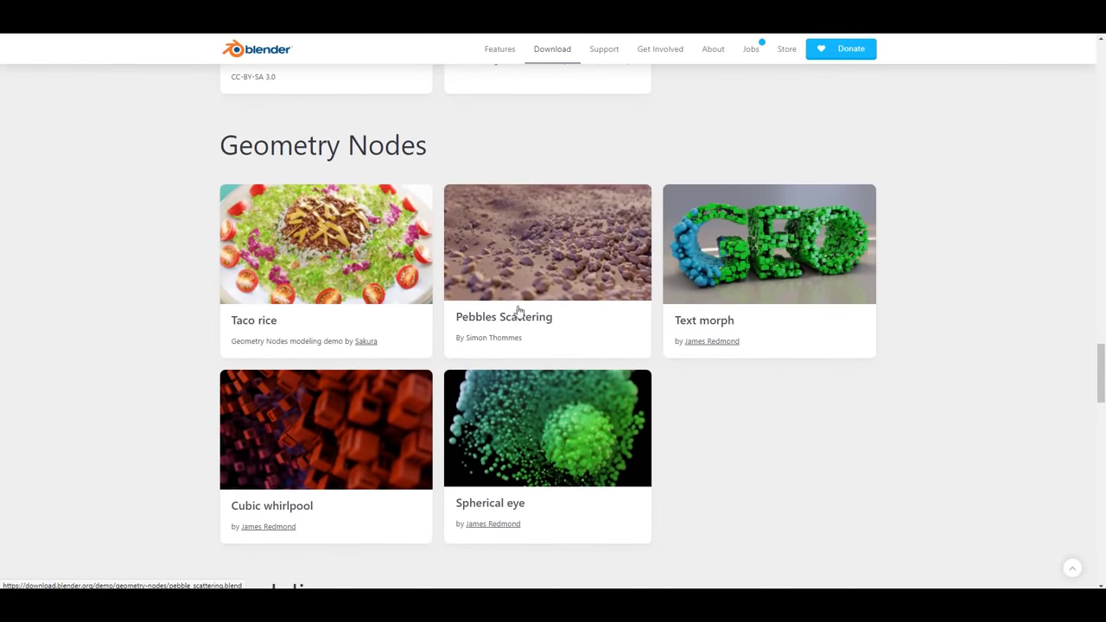
scroll(522, 401, up, 4)
scroll(523, 407, down, 5)
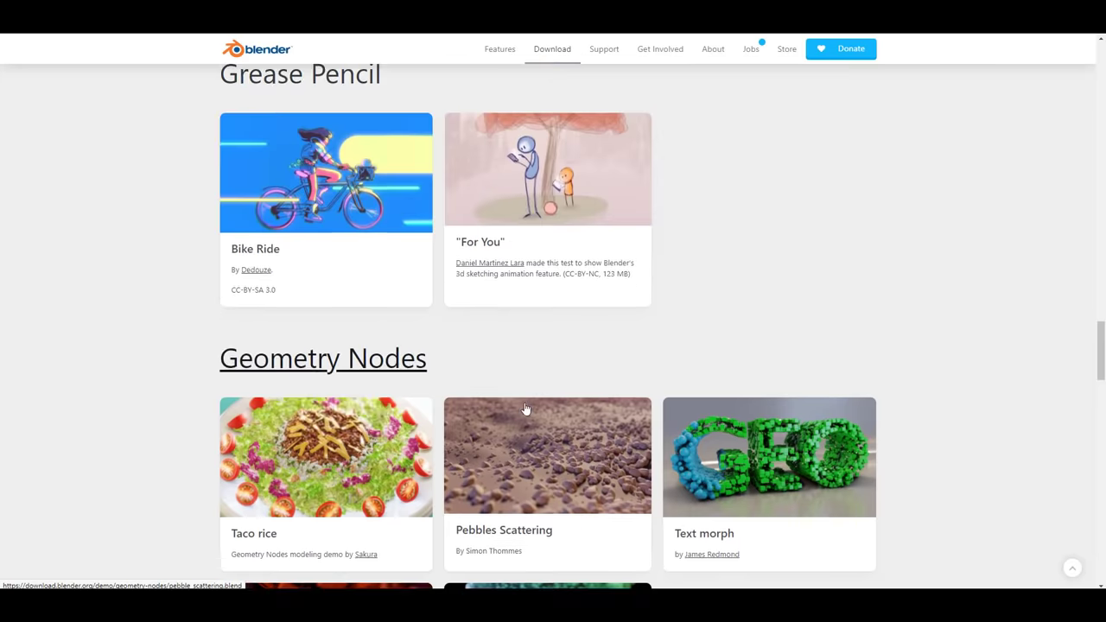
scroll(605, 373, up, 15)
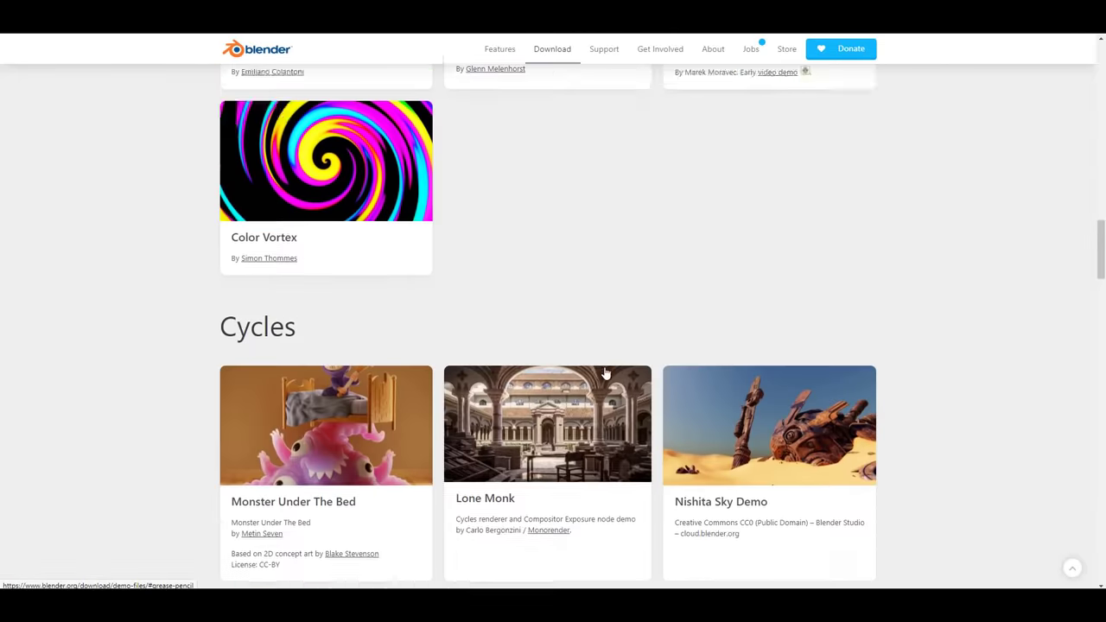
scroll(605, 372, up, 20)
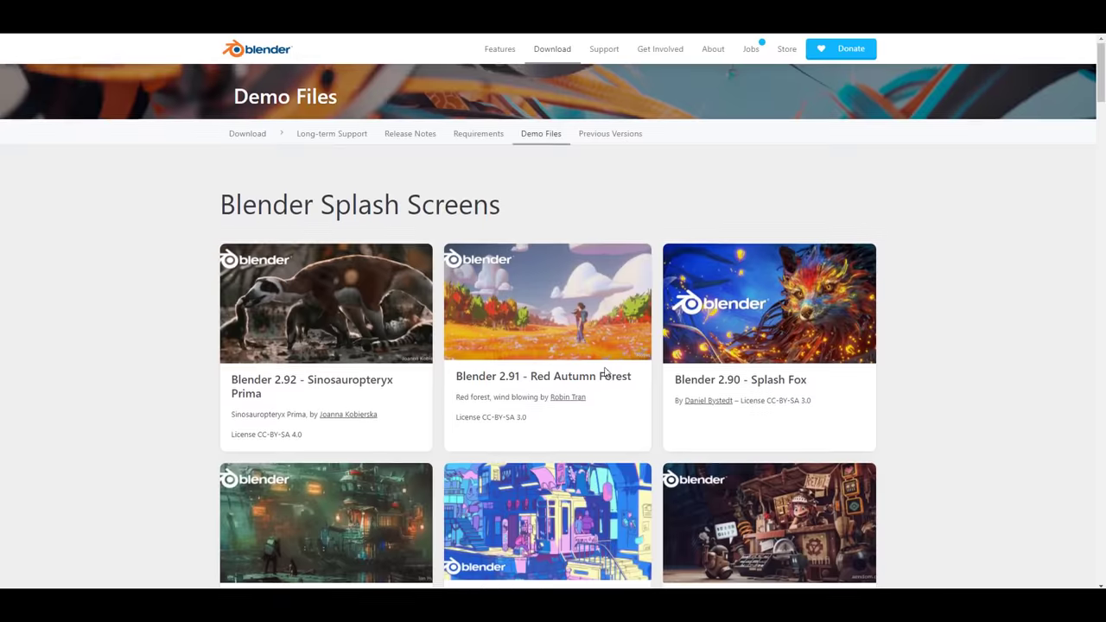
Browse the Blender Demo Files page from the splash screens down to the Geometry Nodes and Modeling sections.
scroll(597, 384, down, 7)
scroll(594, 389, down, 20)
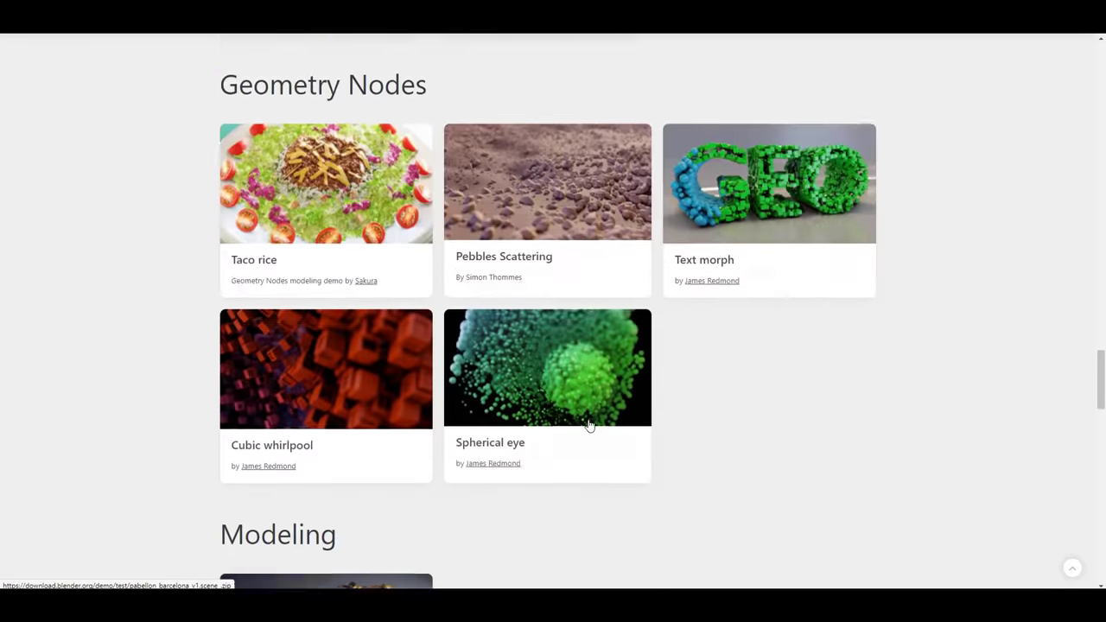
scroll(589, 425, down, 10)
scroll(589, 425, up, 4)
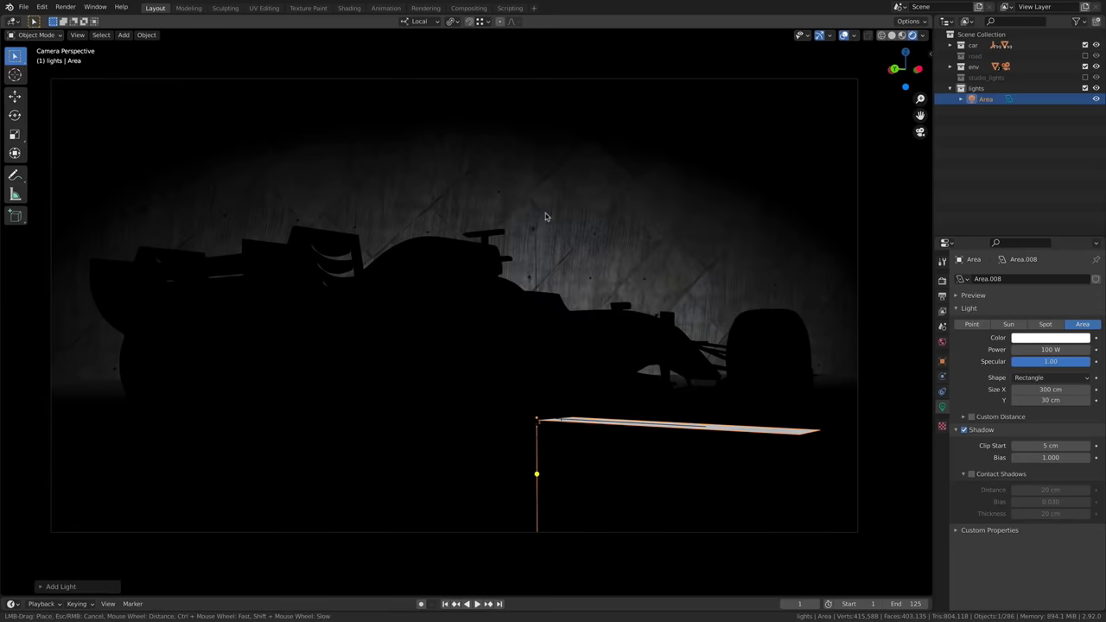
Switch to Blender and place the area light so that its reflection falls on the yellow engine cover, adjusting its distance from the car.
mouse_move(406, 259)
mouse_down()
mouse_move(395, 247)
mouse_move(432, 234)
mouse_move(427, 245)
mouse_up()
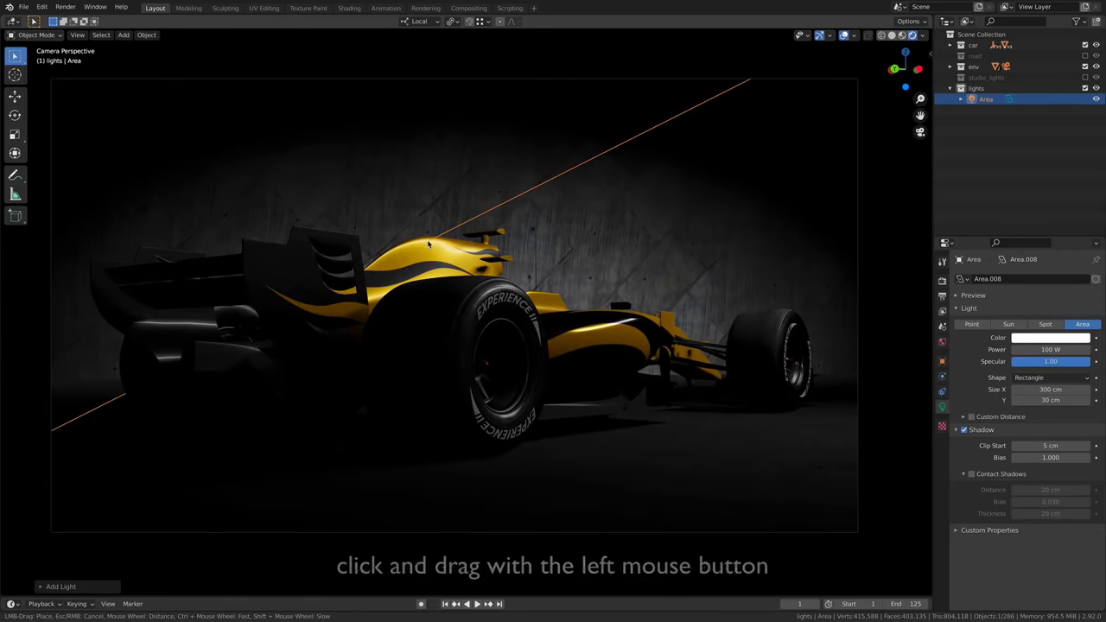
scroll(428, 244, down, 8)
scroll(427, 245, down, 2)
ctrl+scroll(427, 244, up, 2)
ctrl+scroll(428, 244, down, 2)
ctrl+scroll(427, 244, up, 3)
drag(427, 245, 423, 244)
Run Place Reflection on the area light to reposition its highlight on the engine cover, and expand the operator's settings.
click(146, 35)
click(173, 375)
key(Escape)
click(52, 587)
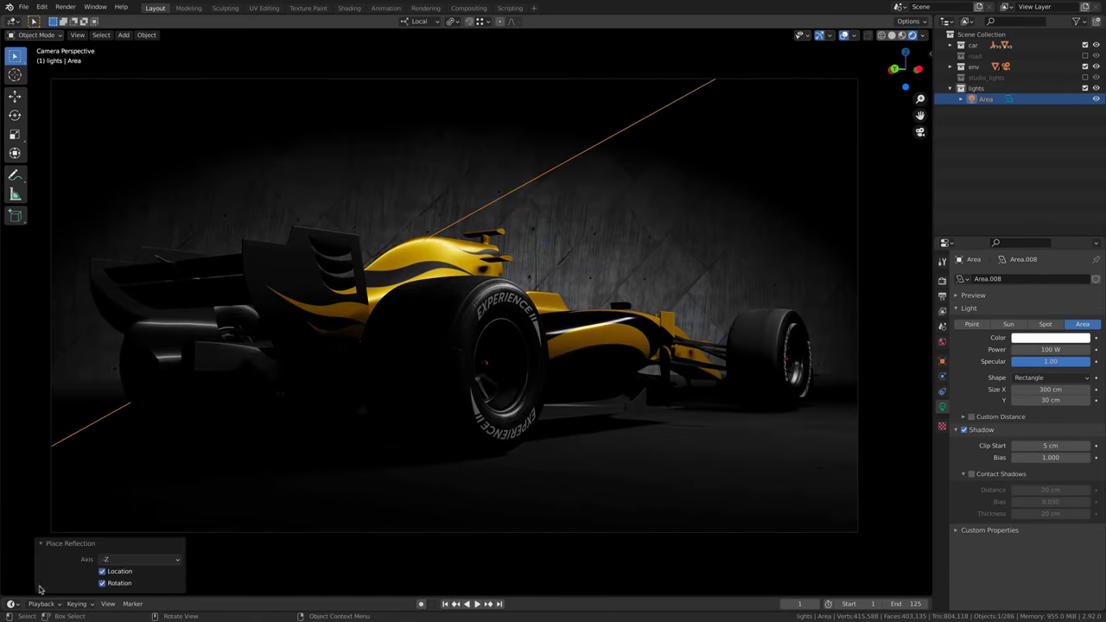
Try the Axis options of Place Reflection, return the axis to -Z, and toggle the Location option.
click(139, 559)
click(124, 535)
click(121, 559)
click(121, 538)
click(123, 557)
click(134, 489)
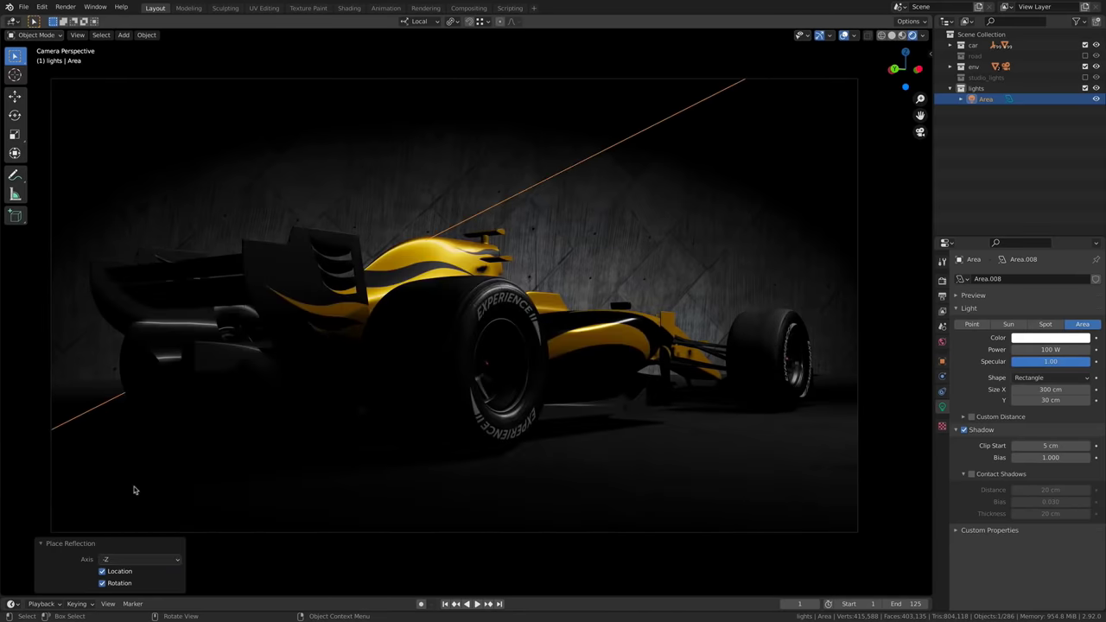
click(102, 572)
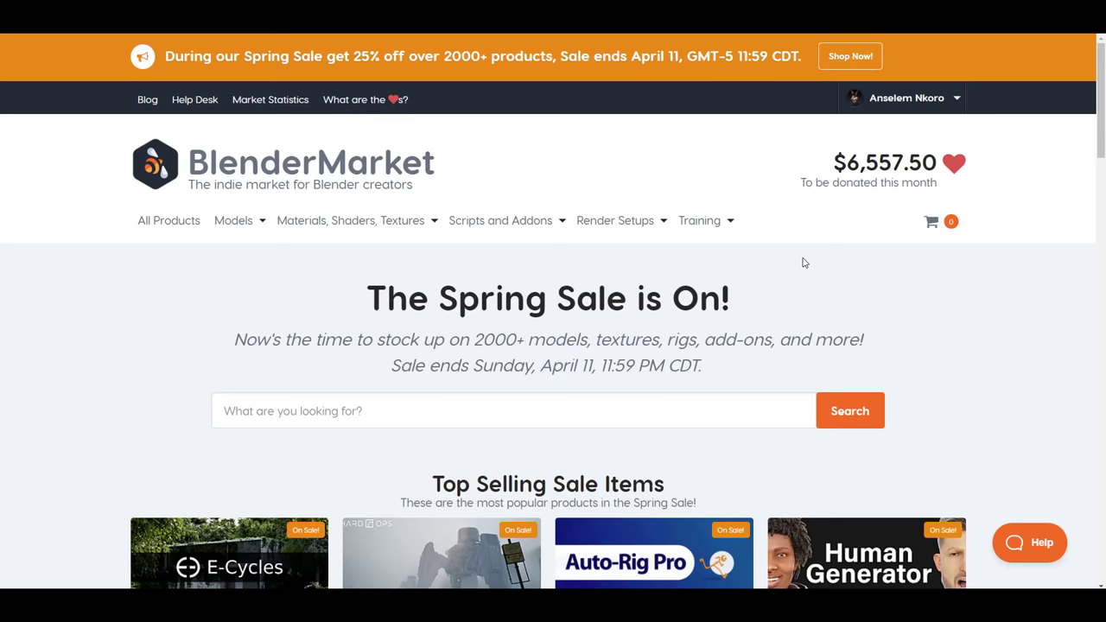
Switch to BlenderMarket in the browser and examine the Spring Sale announcement and the Top Selling Sale Items.
scroll(802, 260, down, 5)
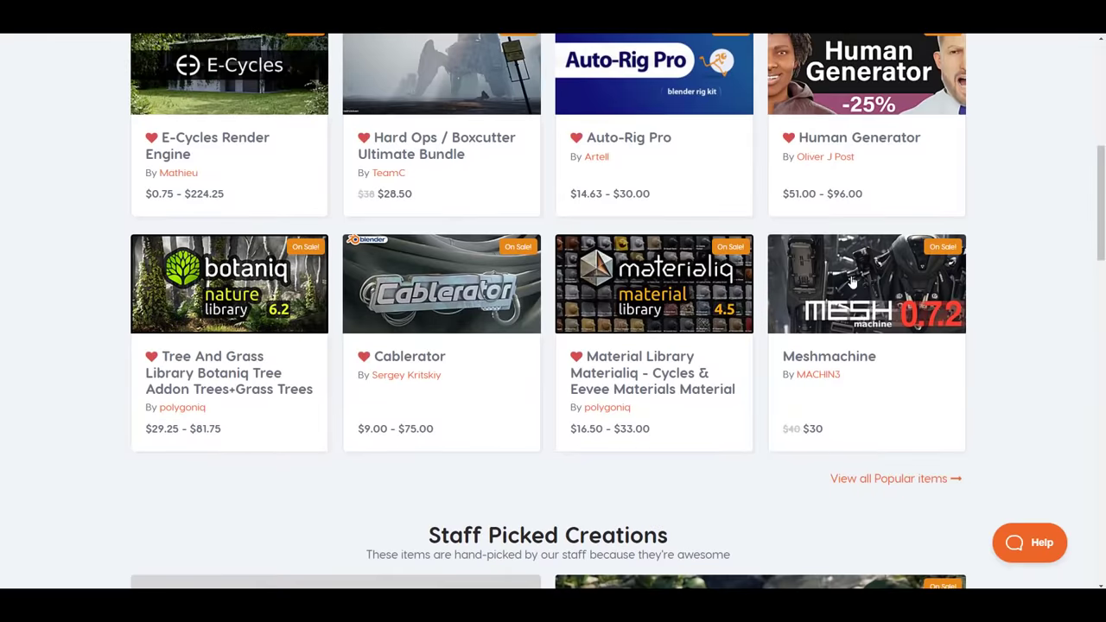
scroll(1002, 298, up, 1)
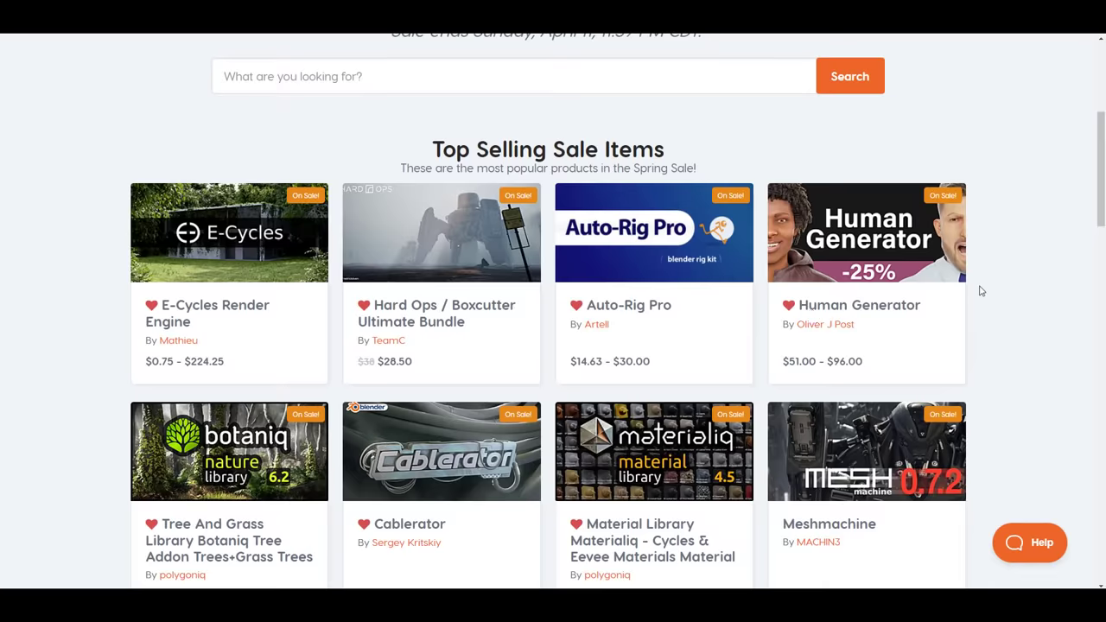
scroll(980, 289, down, 2)
scroll(144, 145, up, 1)
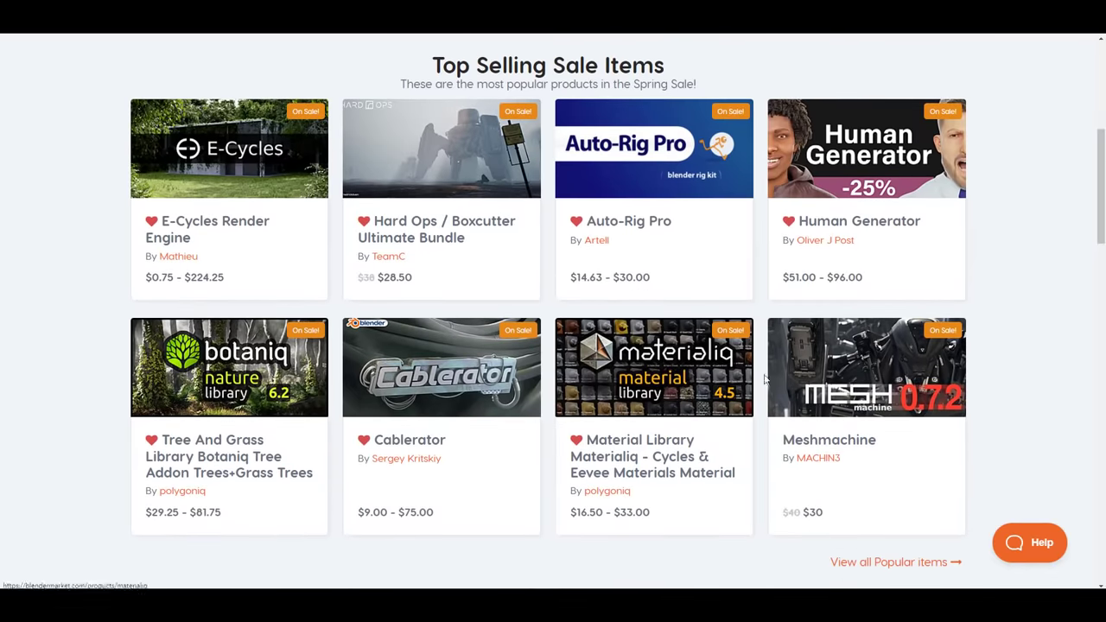
scroll(849, 355, up, 4)
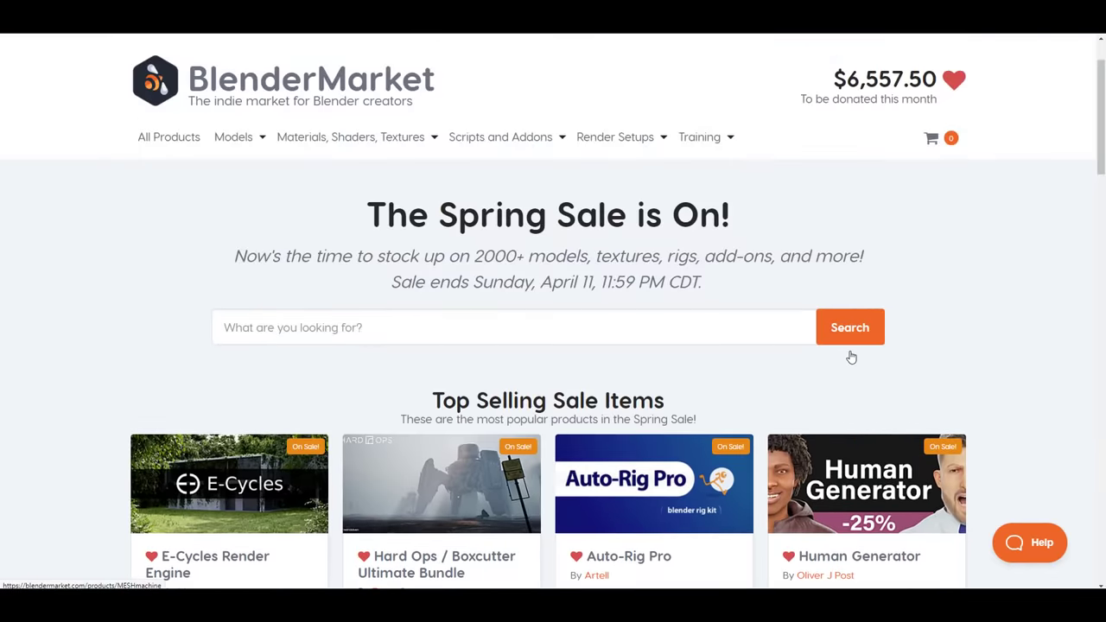
scroll(849, 355, down, 7)
scroll(738, 339, up, 3)
scroll(743, 350, up, 5)
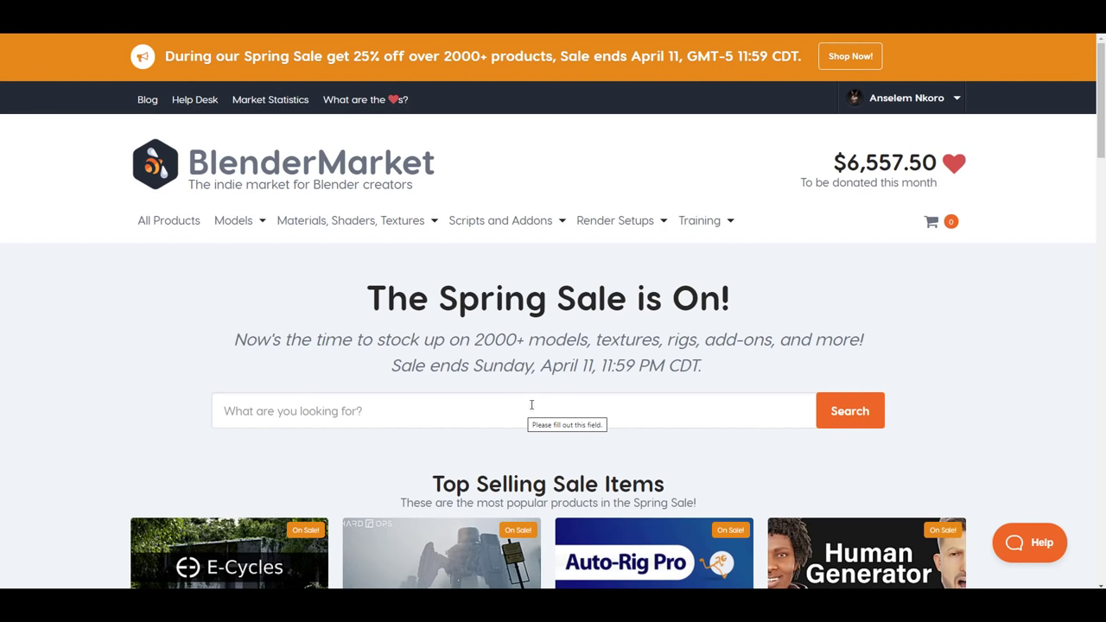
mouse_move(548, 367)
mouse_down()
mouse_move(654, 366)
mouse_move(567, 369)
mouse_up()
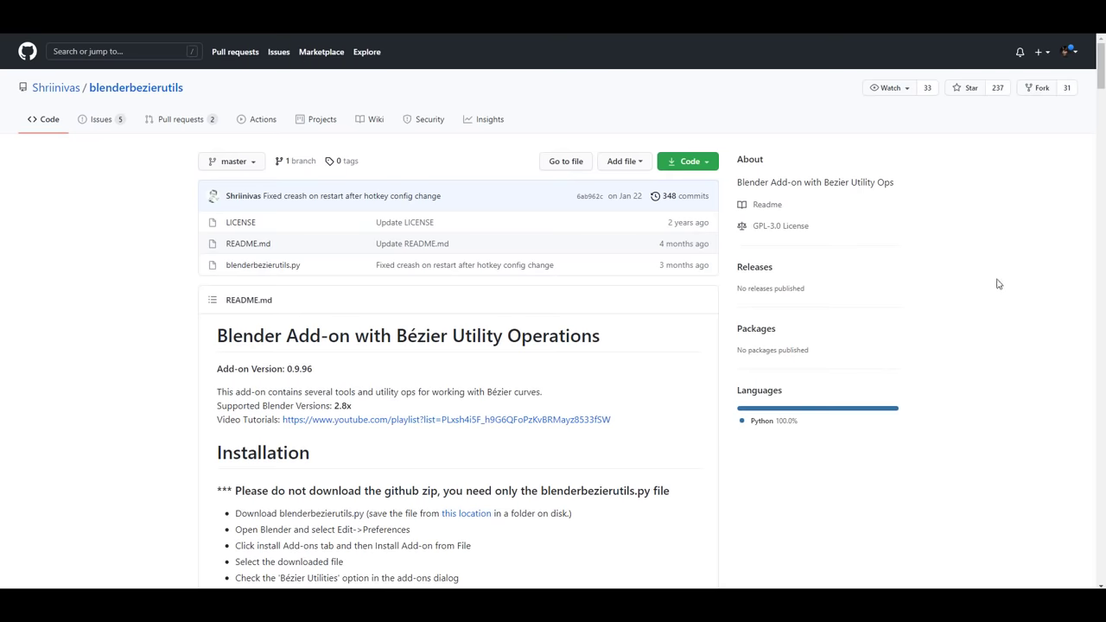
Look over the blenderbezierutils GitHub repository and its installation notes, and check the code download options.
scroll(998, 284, down, 14)
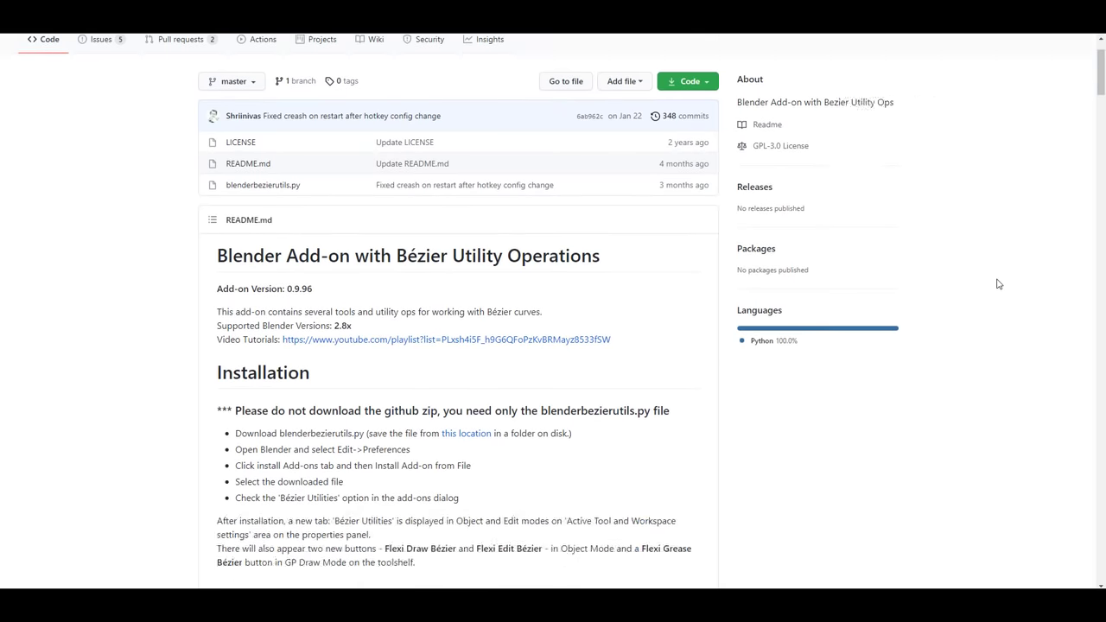
scroll(1005, 286, up, 11)
scroll(1004, 287, up, 3)
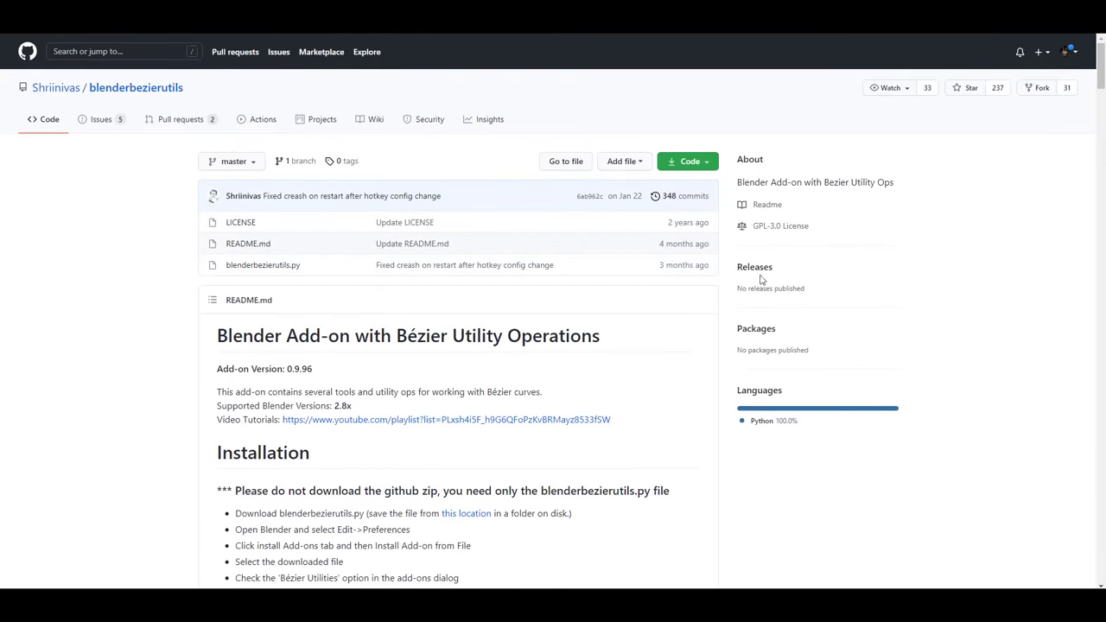
click(696, 163)
click(798, 141)
Read the README sections on repositioning Bézier points, resetting and dissociating handles, and drawing primitive shapes.
scroll(685, 340, down, 15)
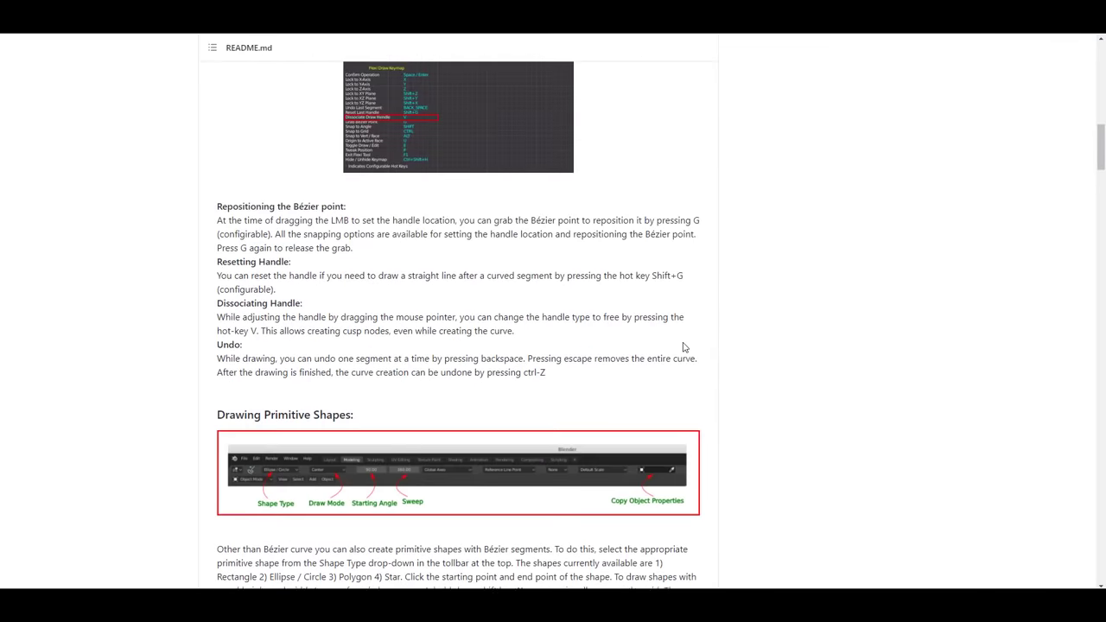
scroll(683, 346, up, 2)
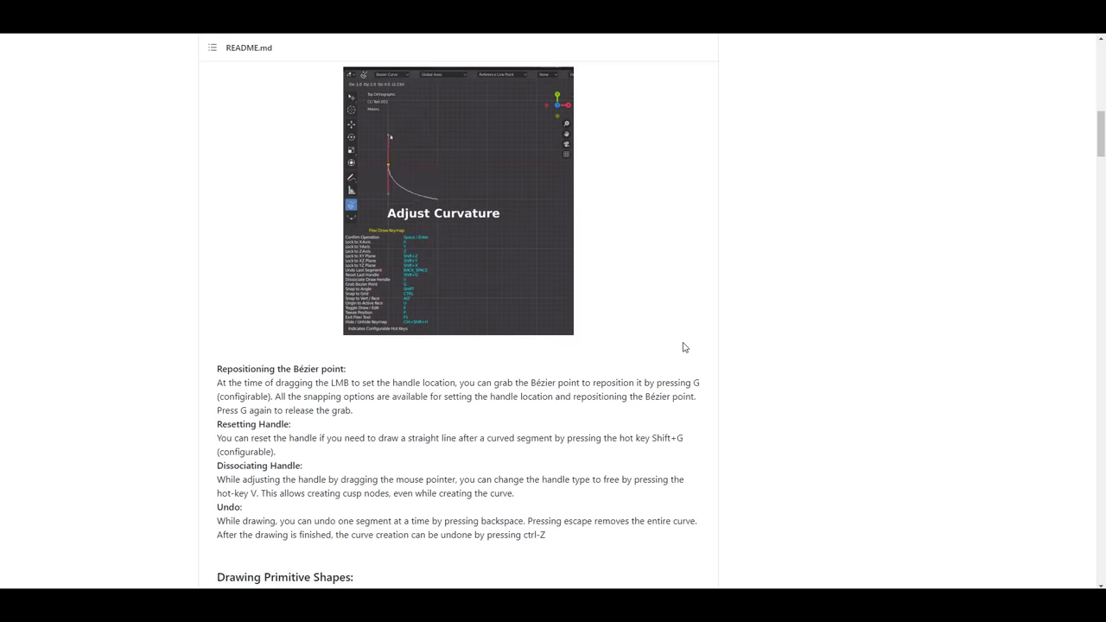
scroll(682, 344, down, 5)
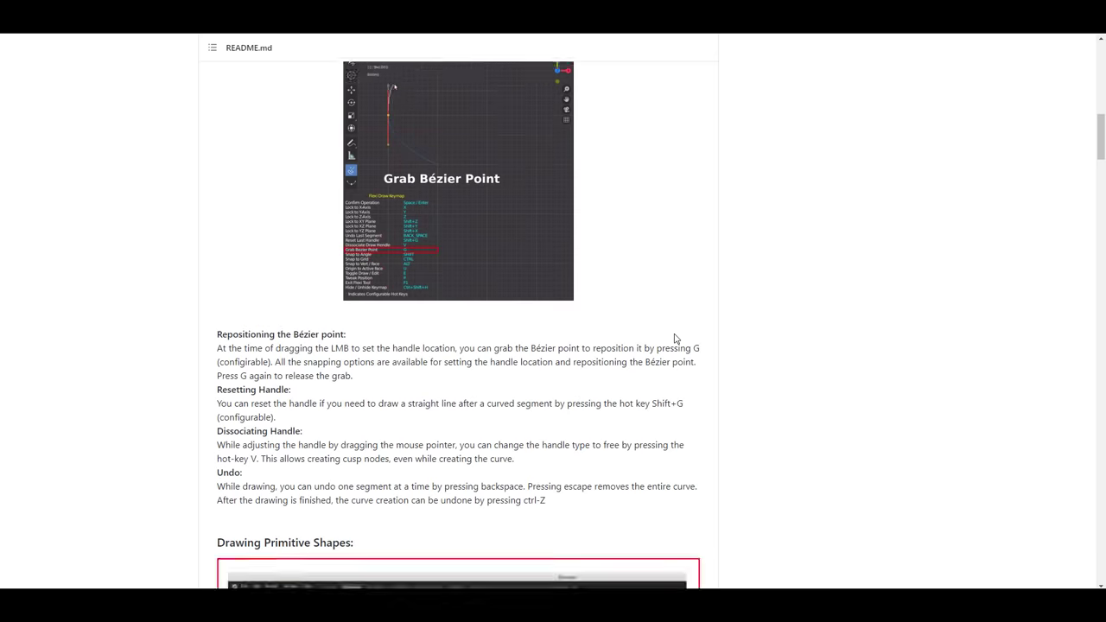
scroll(676, 336, down, 15)
scroll(672, 338, up, 3)
scroll(673, 339, down, 3)
scroll(678, 340, down, 2)
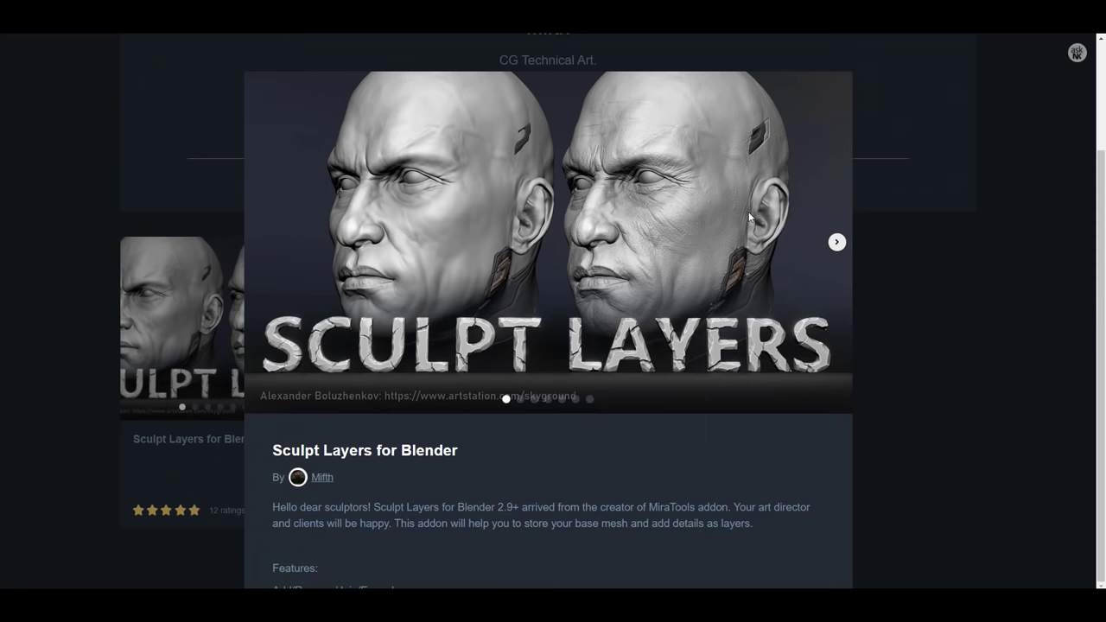
View the Sculpt Layers for Blender preview images and browse the BSpheres for Blender gallery and feature demonstrations.
click(835, 242)
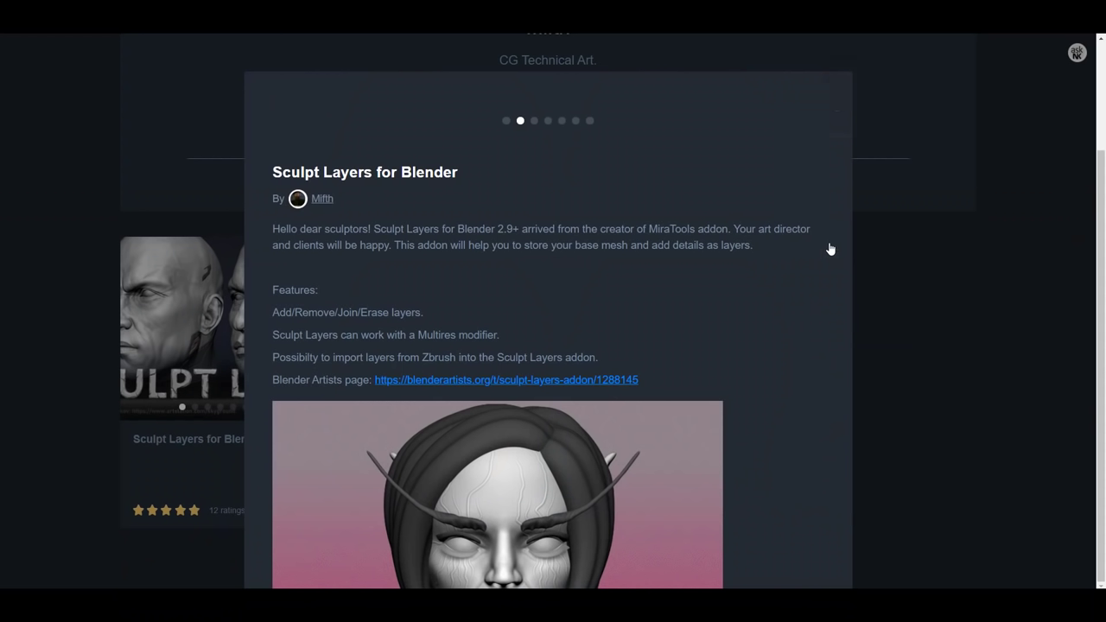
click(926, 314)
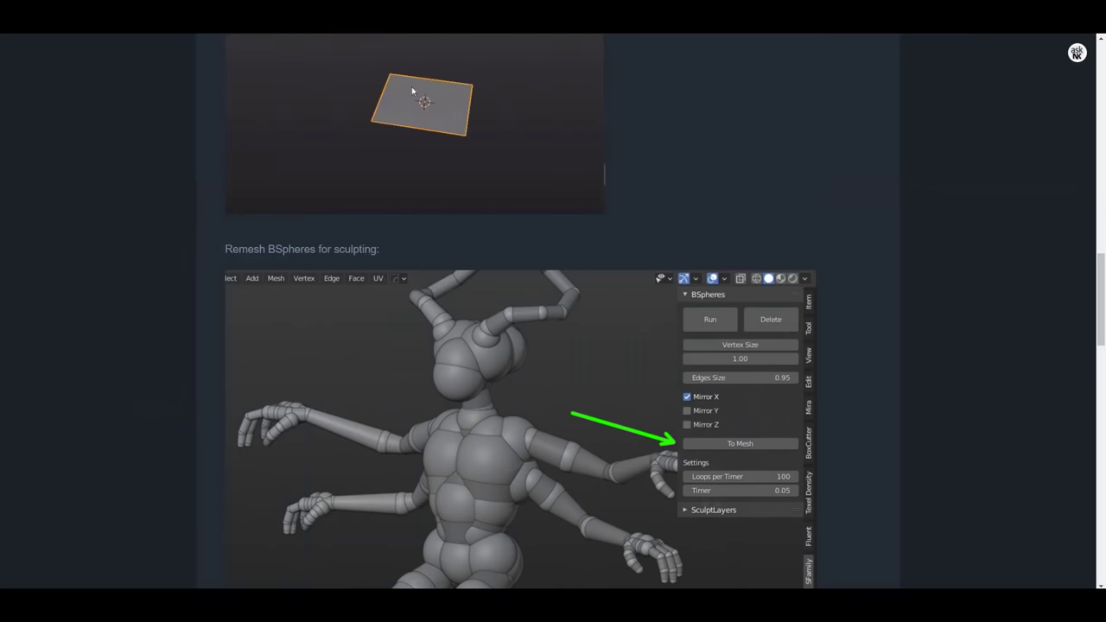
scroll(851, 204, up, 15)
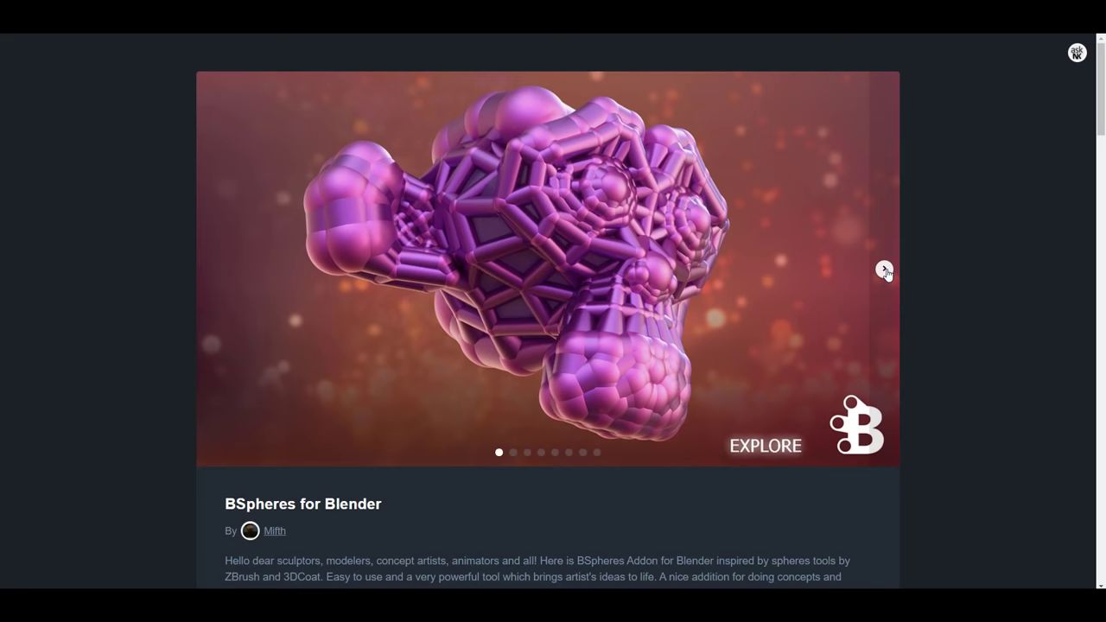
click(884, 269)
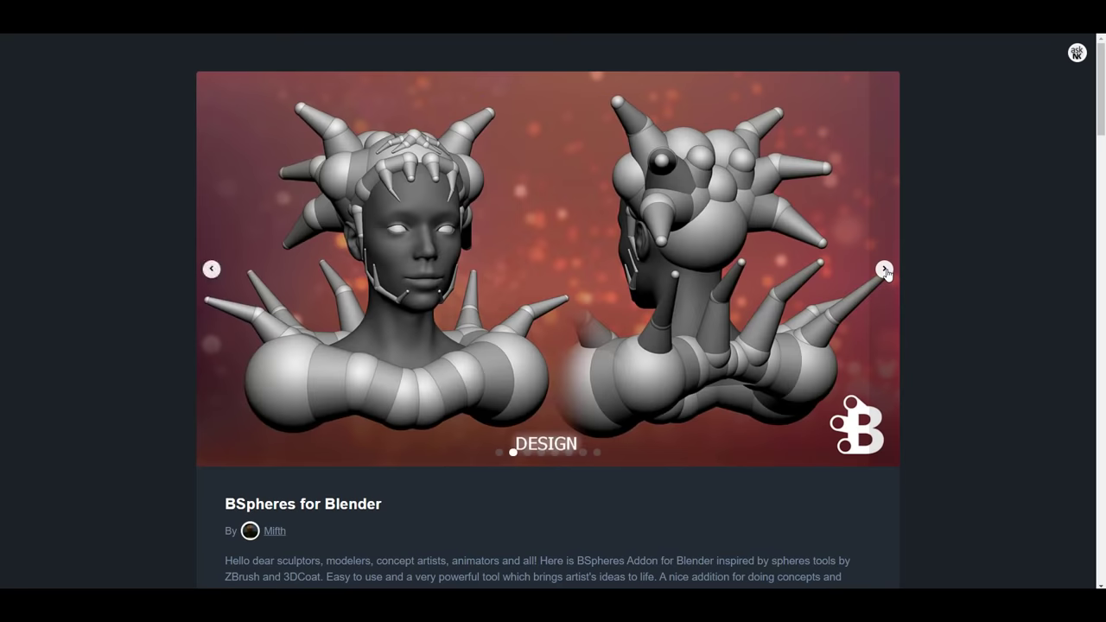
click(884, 269)
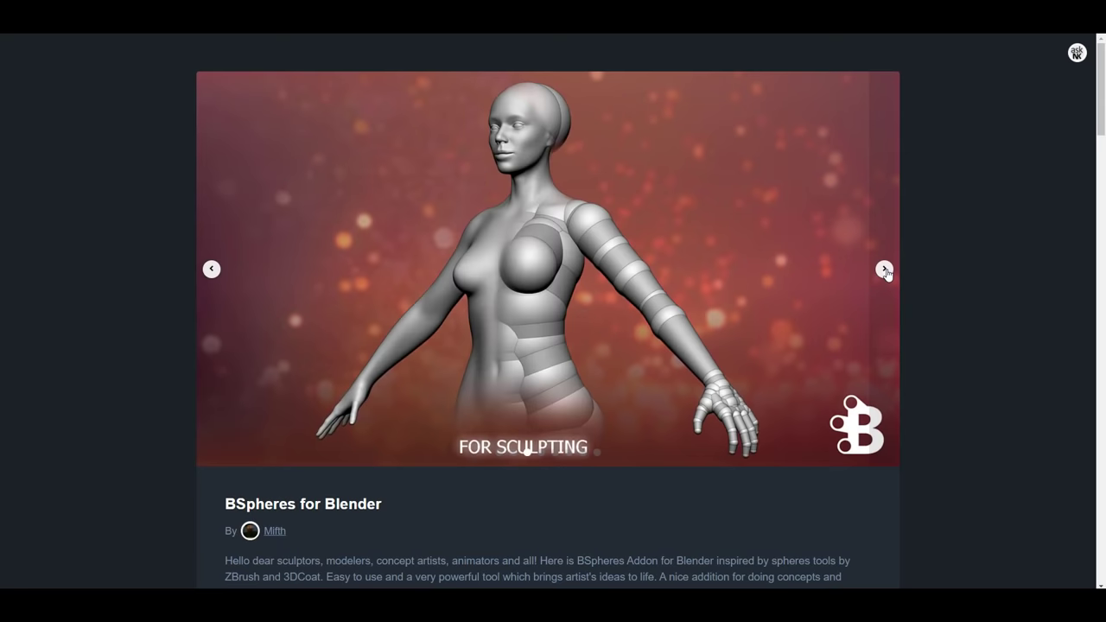
click(884, 270)
click(884, 269)
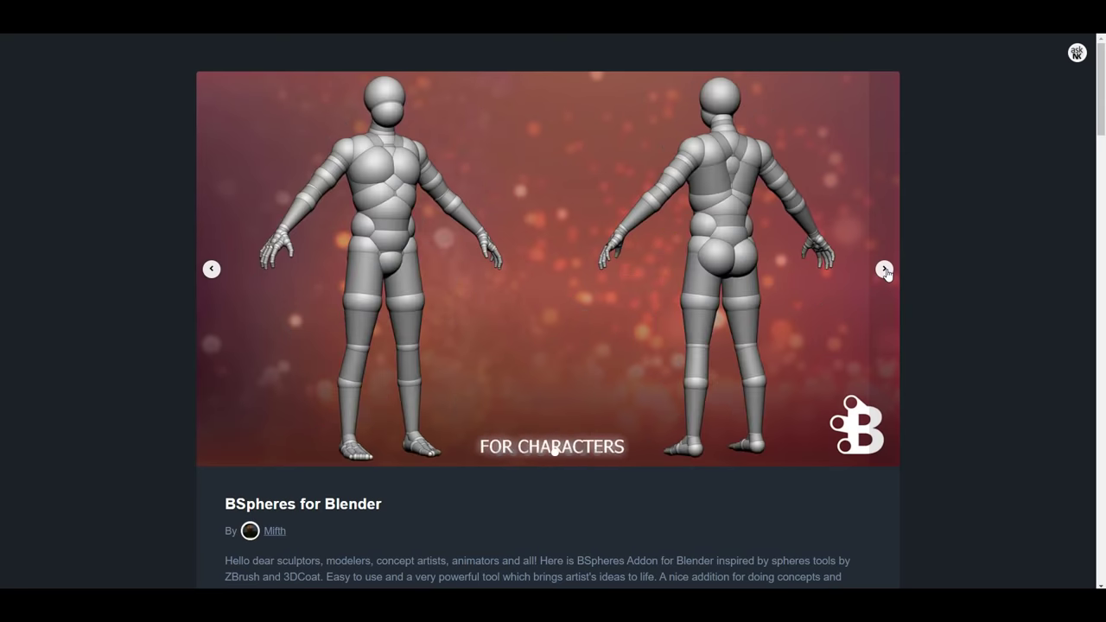
scroll(885, 270, down, 8)
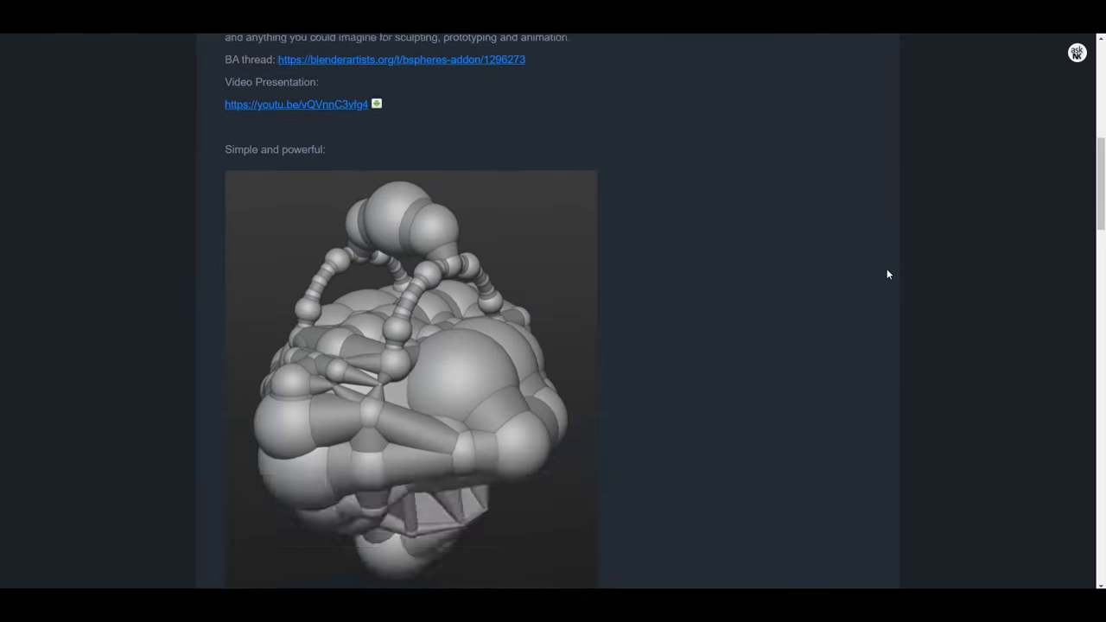
scroll(887, 274, down, 10)
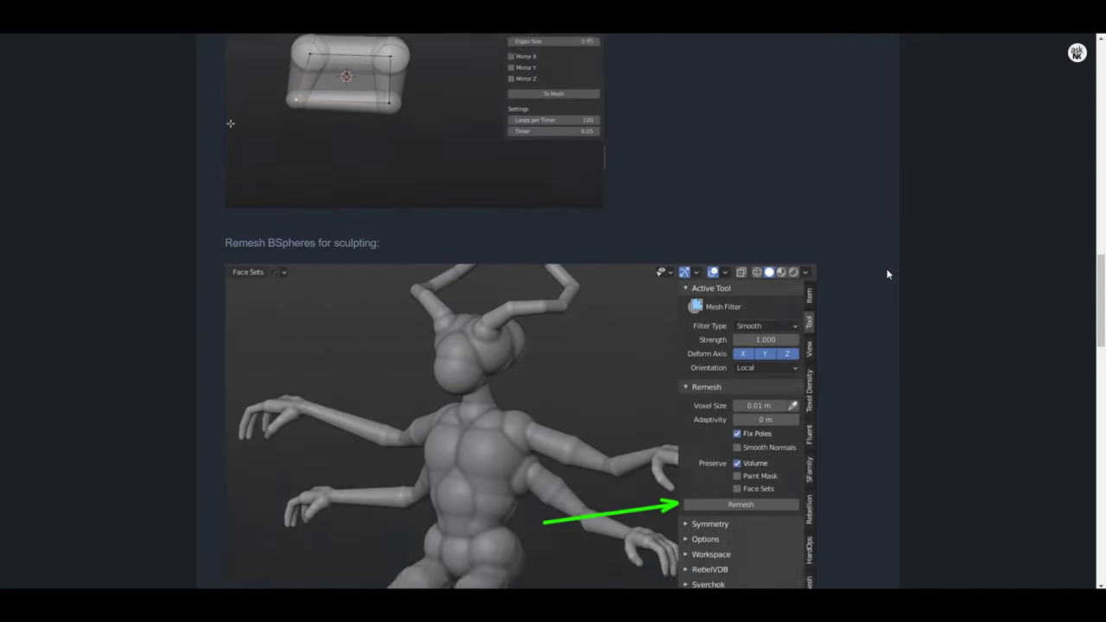
scroll(887, 274, down, 15)
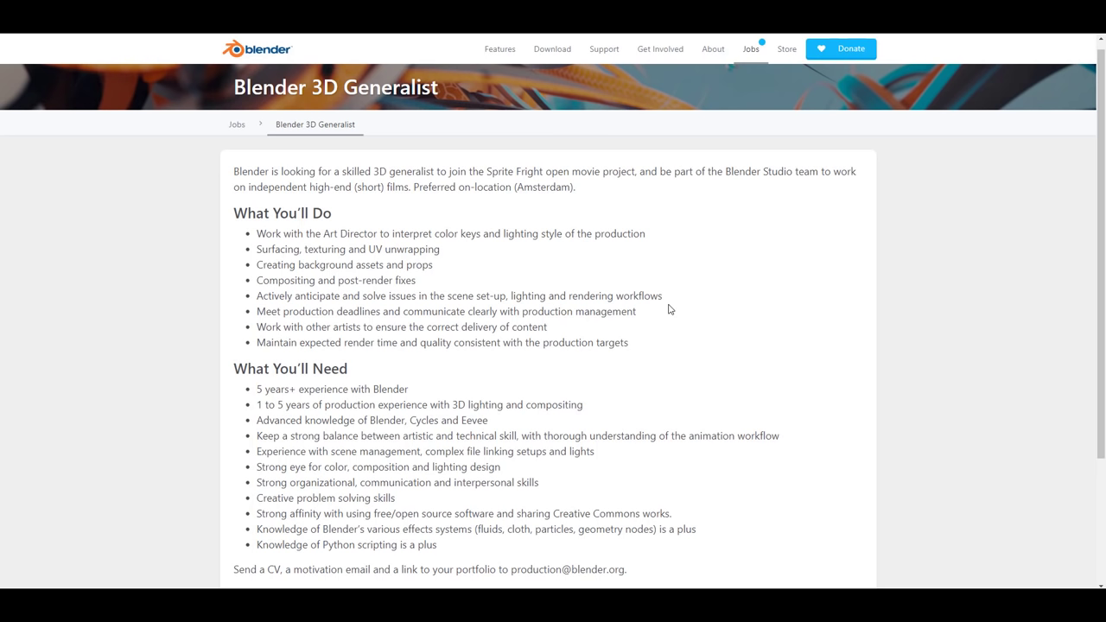
Read the Blender 3D Generalist job listing and browse the Demo Files page from Physics up past Geometry Nodes.
scroll(670, 309, down, 1)
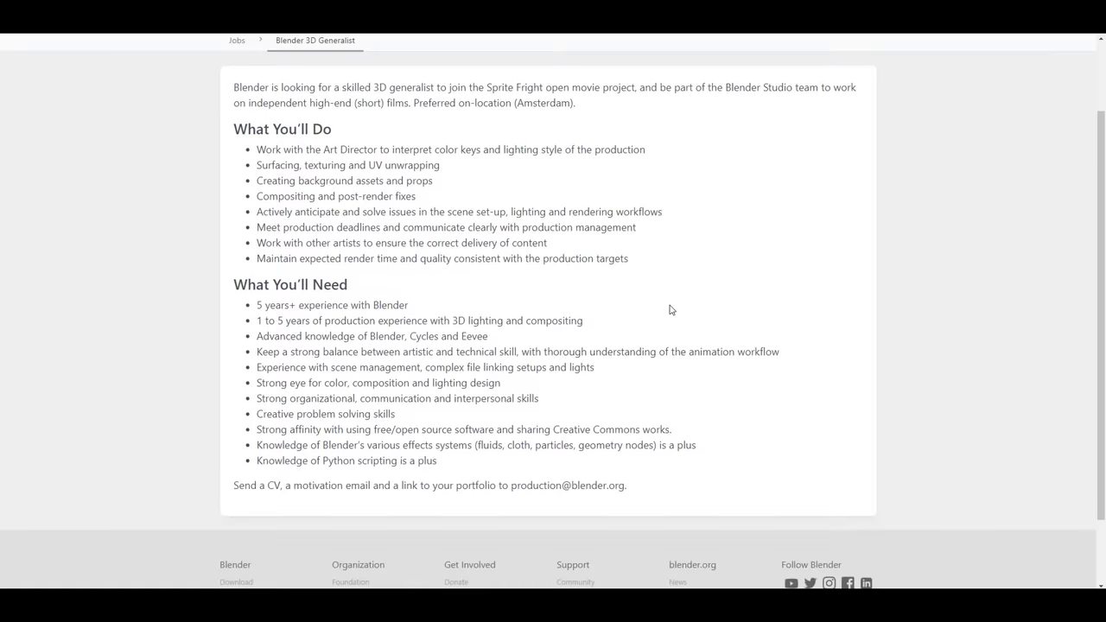
scroll(670, 310, up, 1)
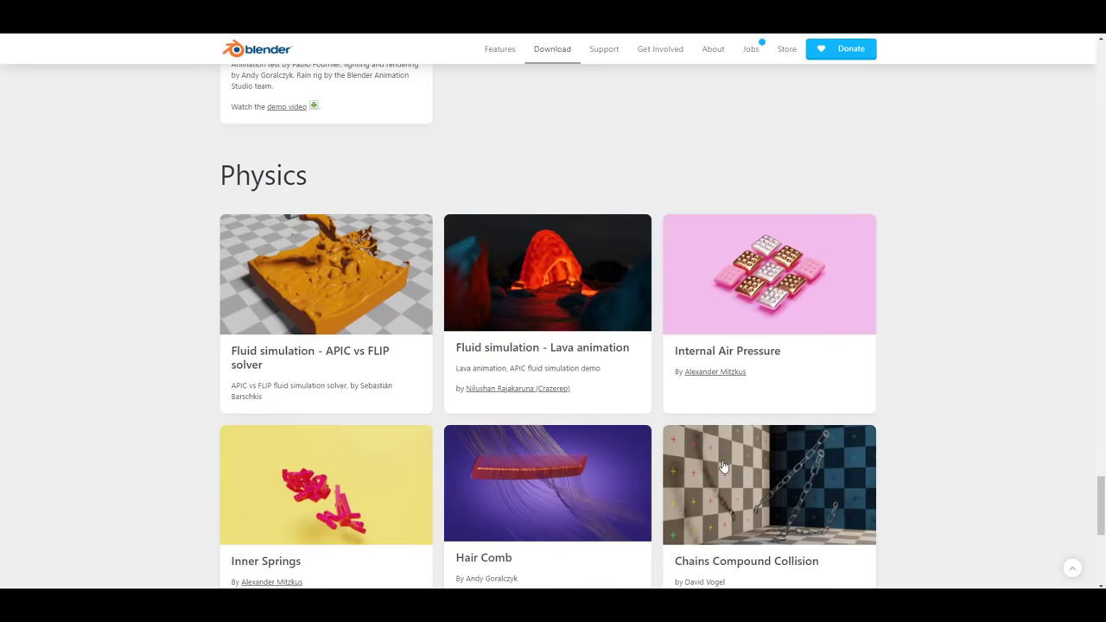
scroll(721, 464, down, 3)
scroll(721, 464, up, 13)
scroll(724, 467, up, 11)
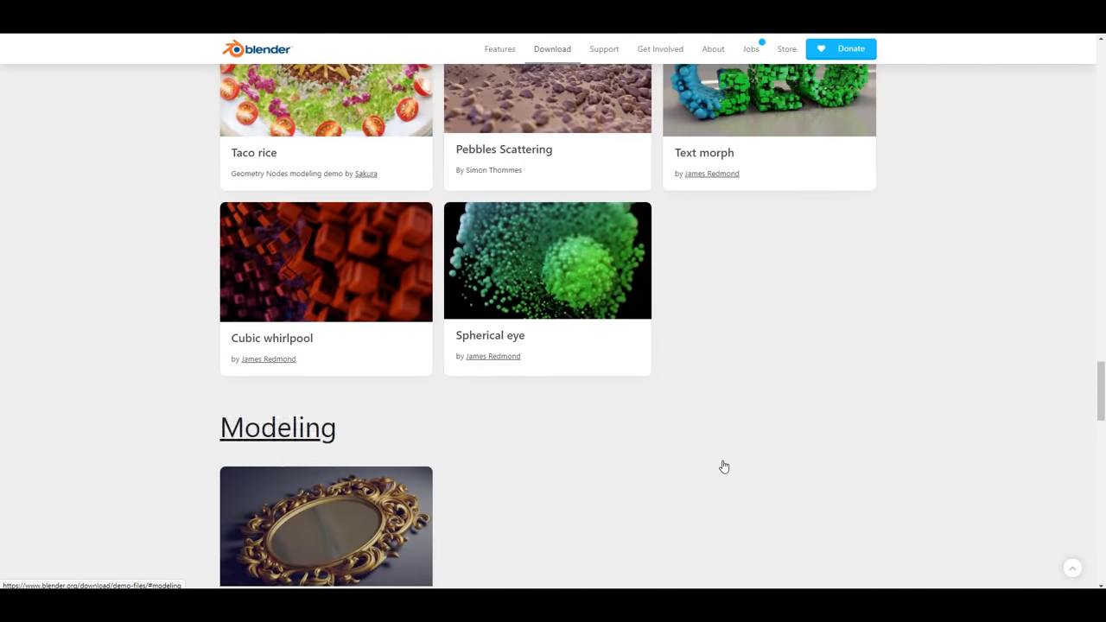
scroll(724, 467, up, 18)
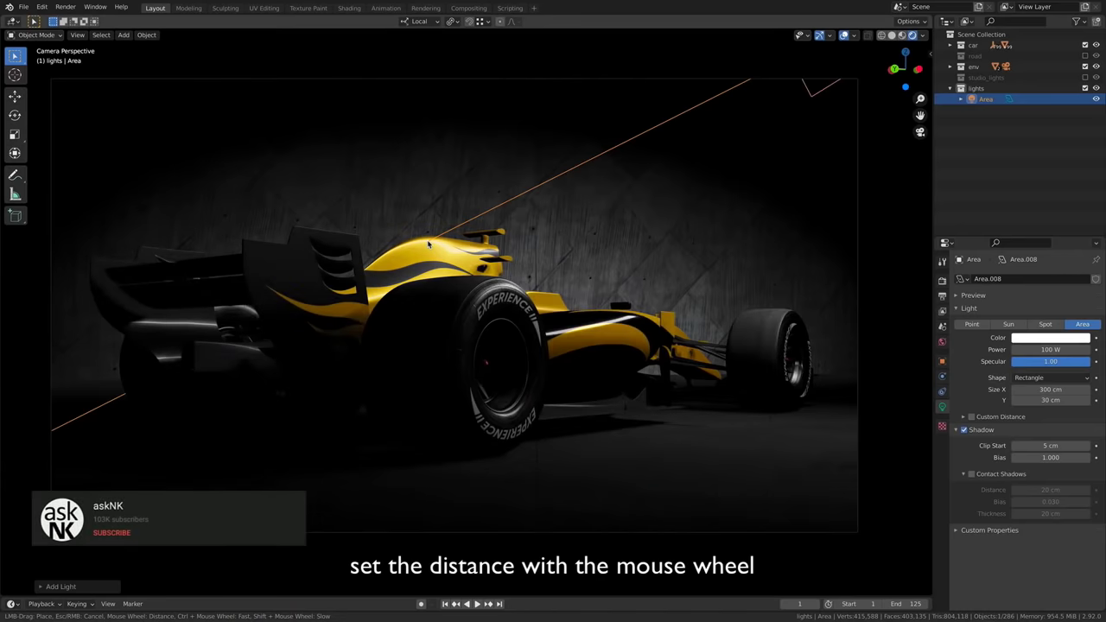
Switch to Blender and adjust the area light's distance from the race car along its reflection line, using fine and fast movement.
scroll(428, 244, down, 8)
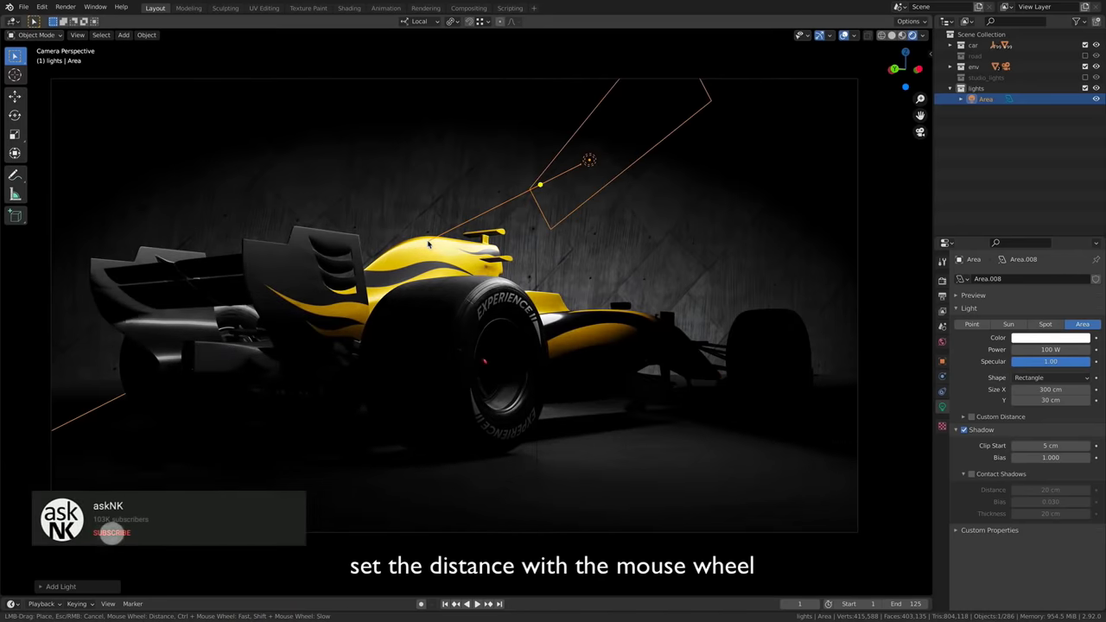
shift+scroll(428, 244, up, 2)
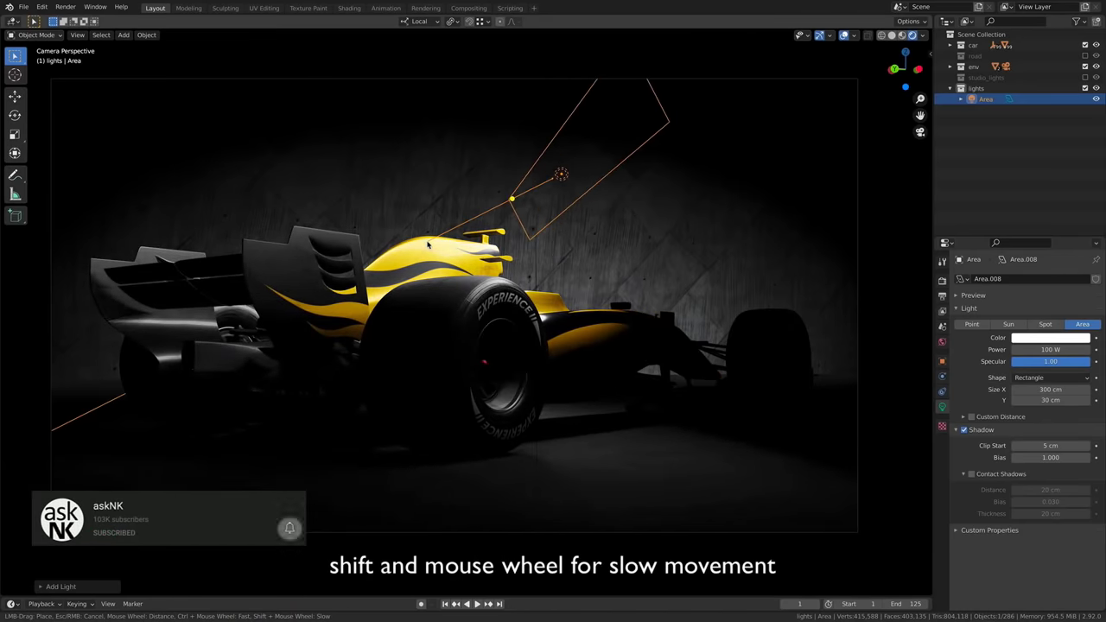
ctrl+scroll(428, 244, up, 4)
ctrl+scroll(428, 244, down, 3)
ctrl+scroll(426, 245, up, 4)
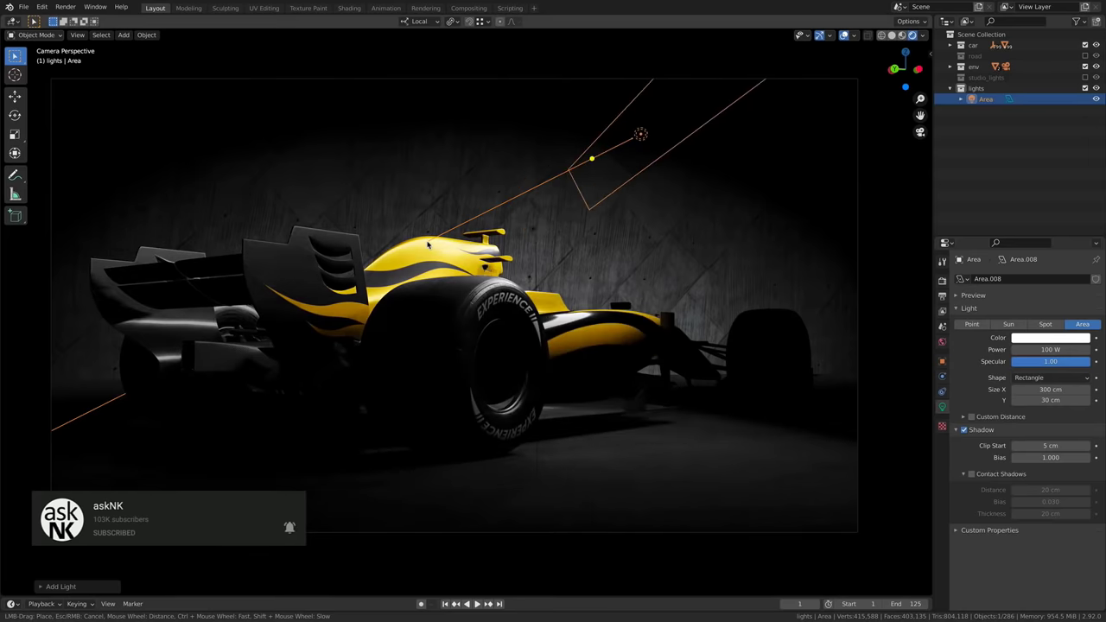
click(423, 244)
Reposition the area light with Place Reflection on the yellow engine cover, adjust its distance, and expand the operator's settings.
click(146, 34)
click(178, 404)
drag(406, 255, 436, 264)
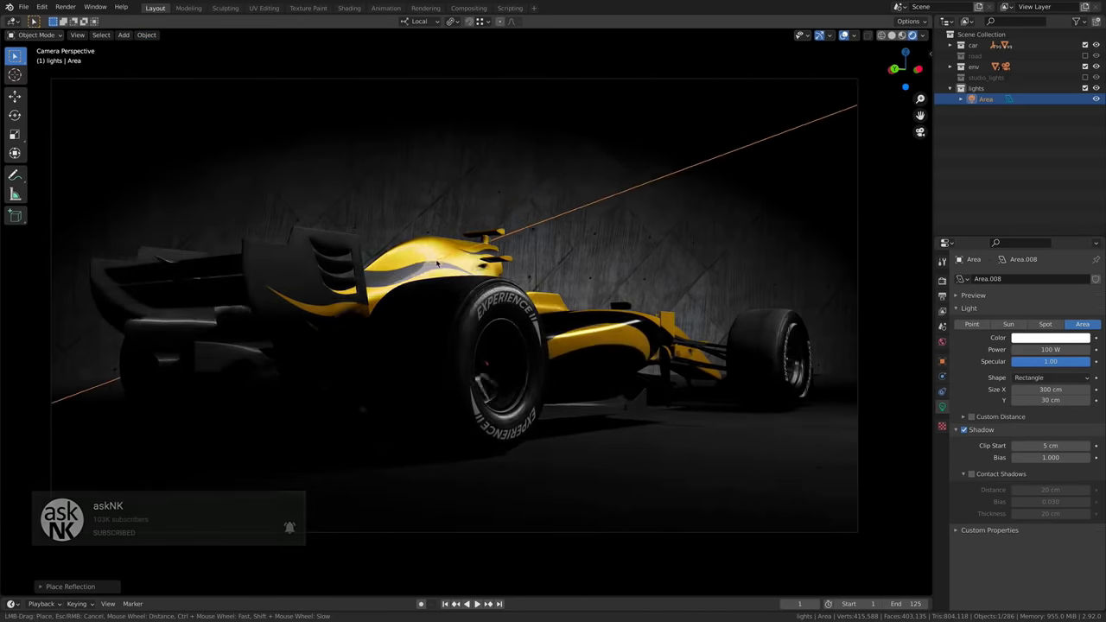
scroll(436, 264, up, 2)
click(436, 263)
click(40, 587)
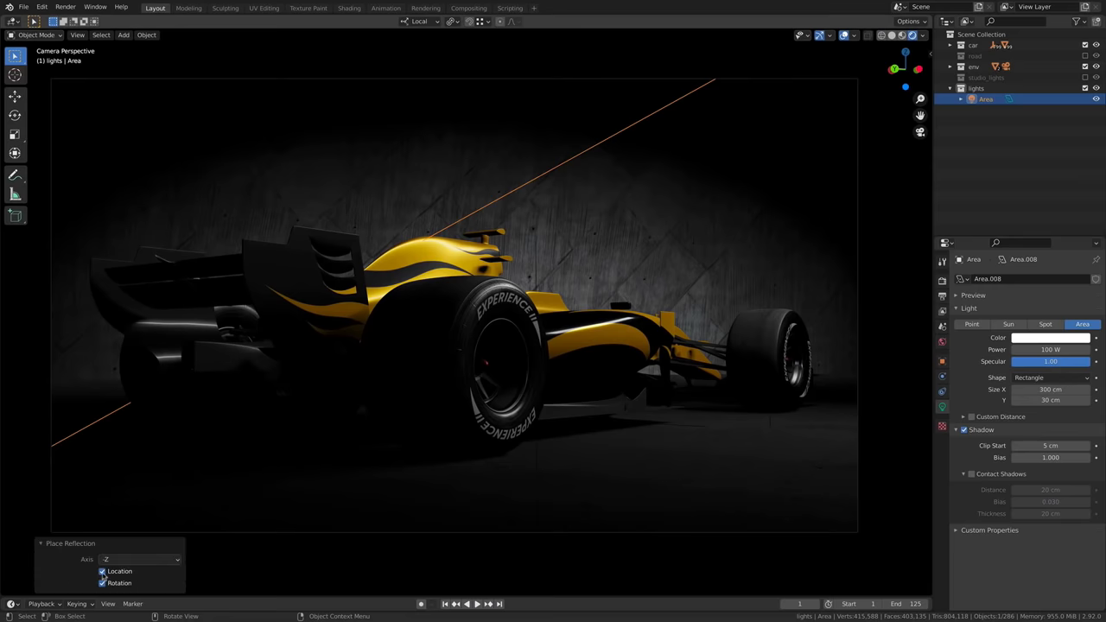